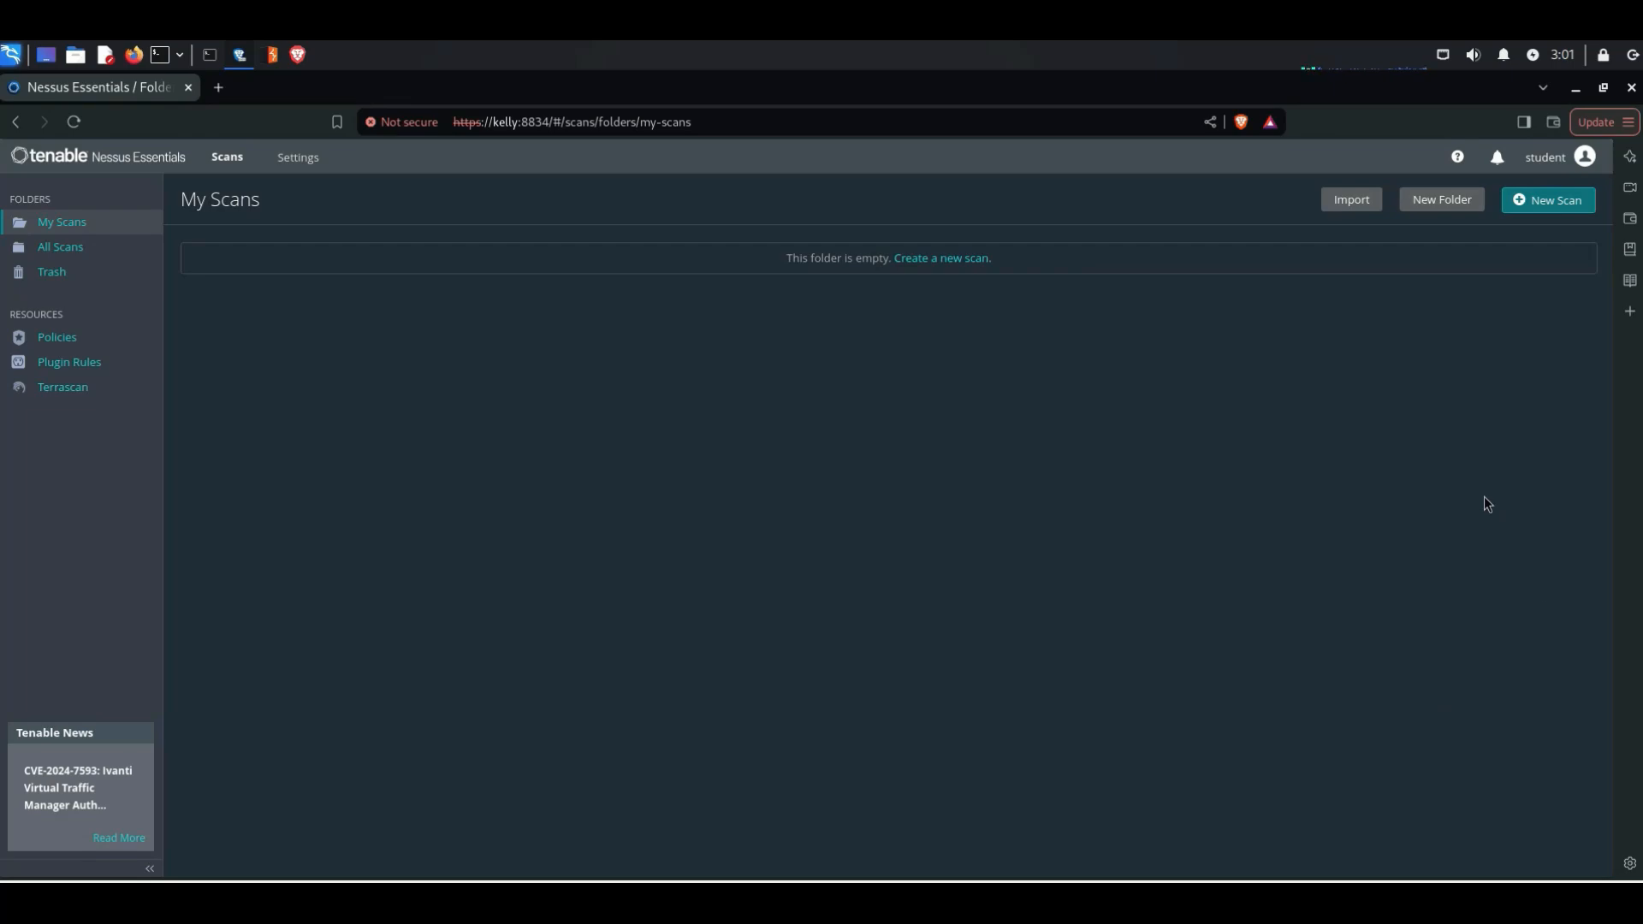
# Step: Create a new scan from the Basic Network Scan template
pyautogui.click(1536, 206)
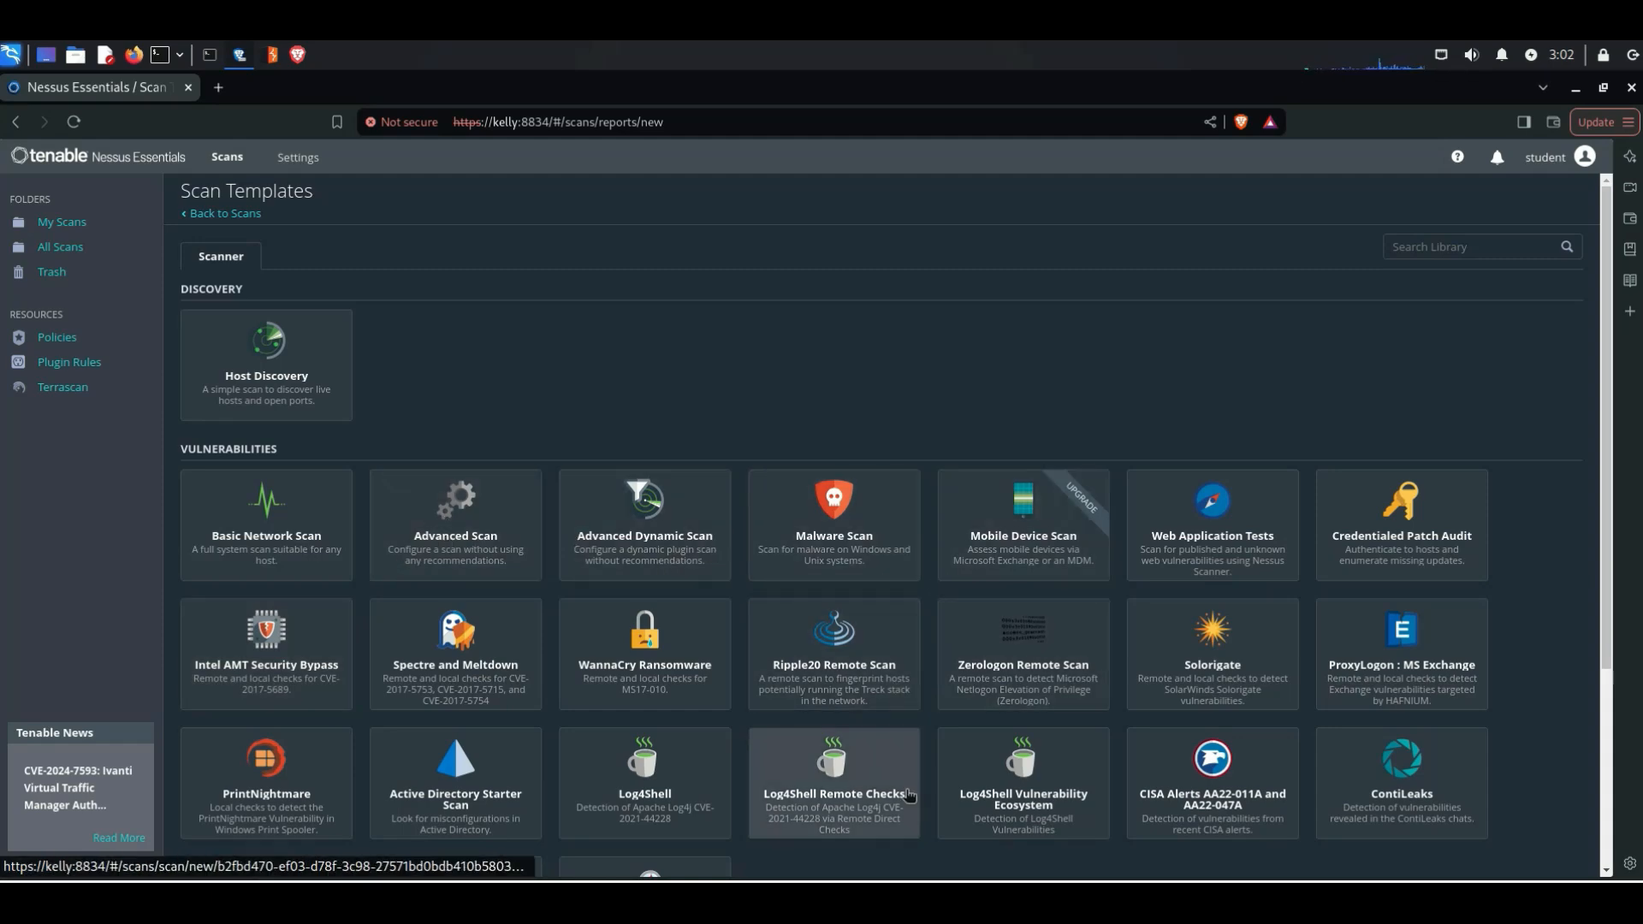
pyautogui.scroll(-4, 905, 794)
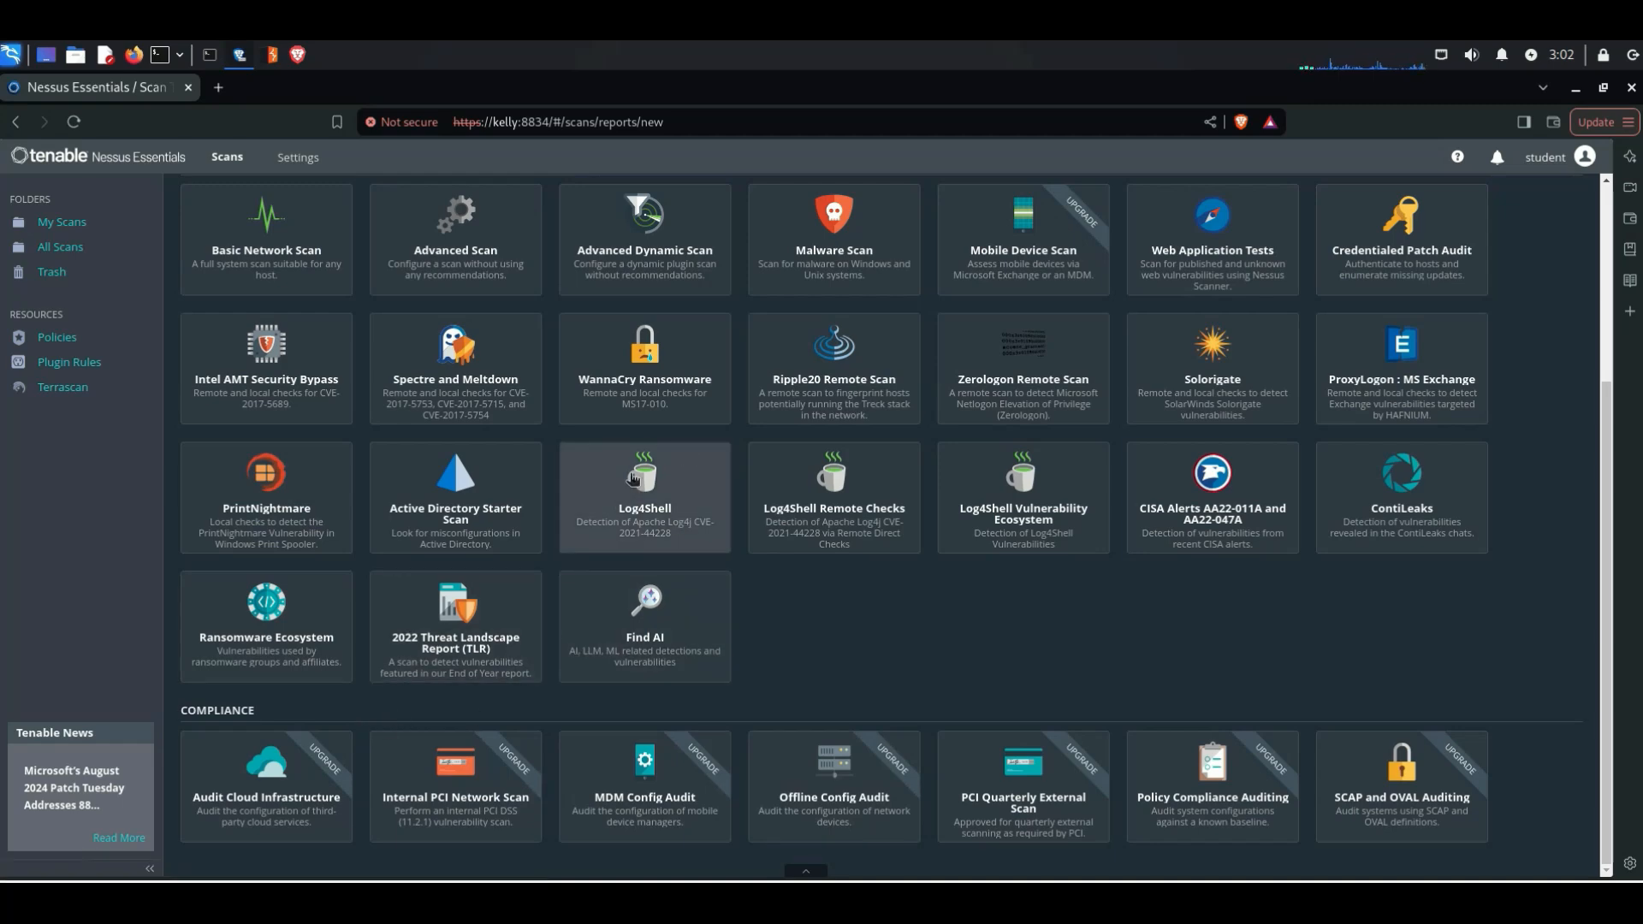
pyautogui.scroll(3, 548, 525)
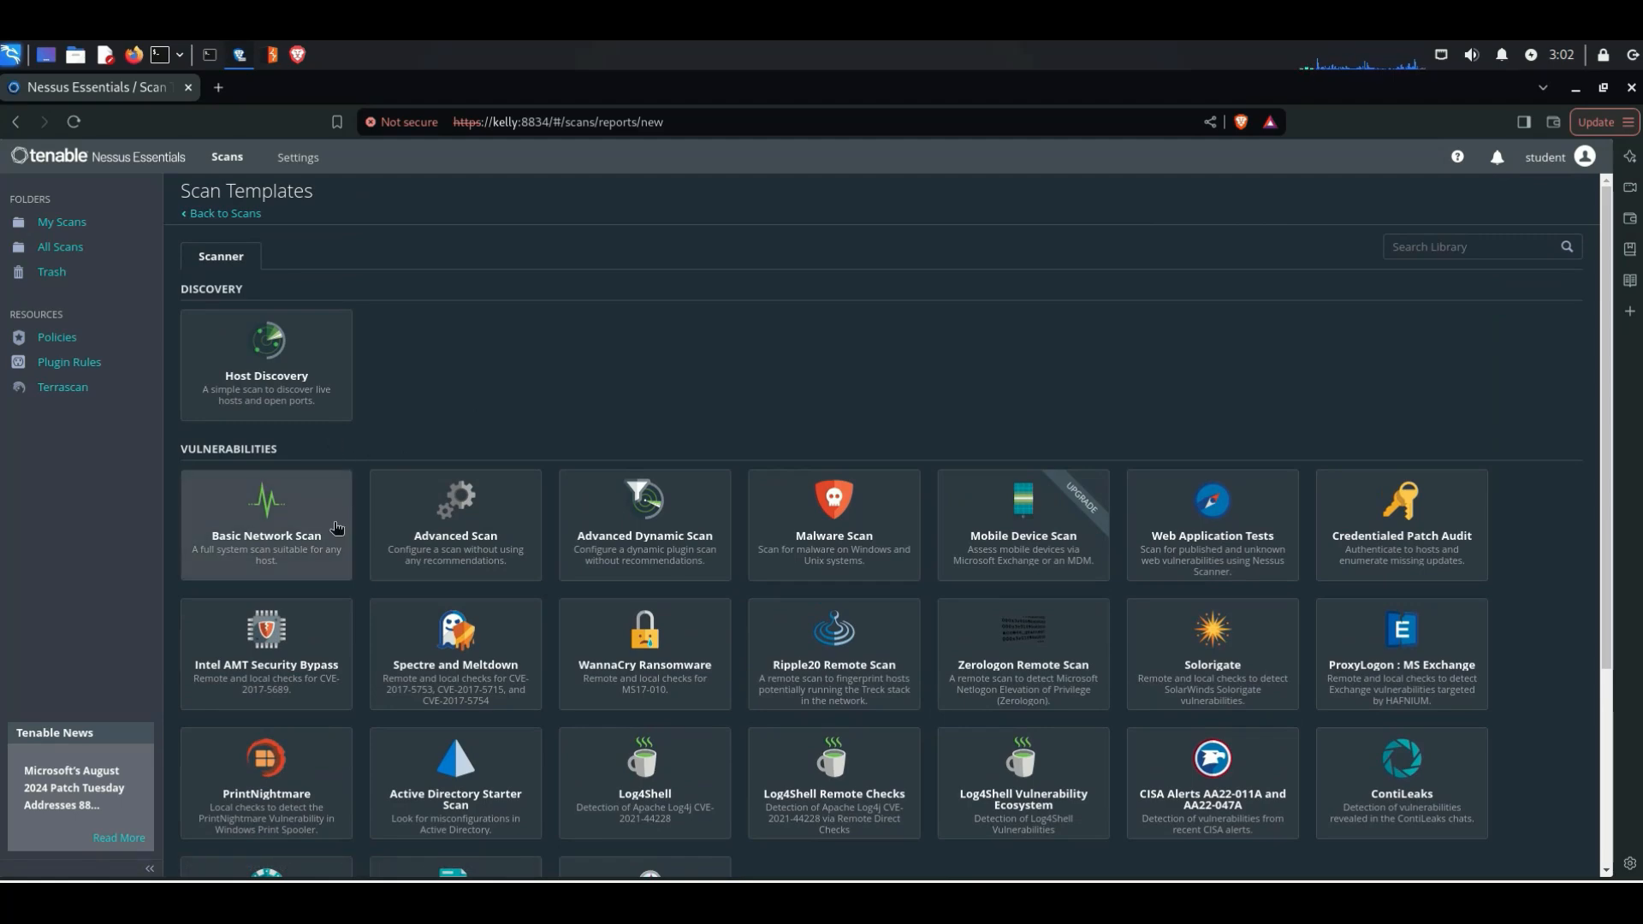
pyautogui.click(308, 555)
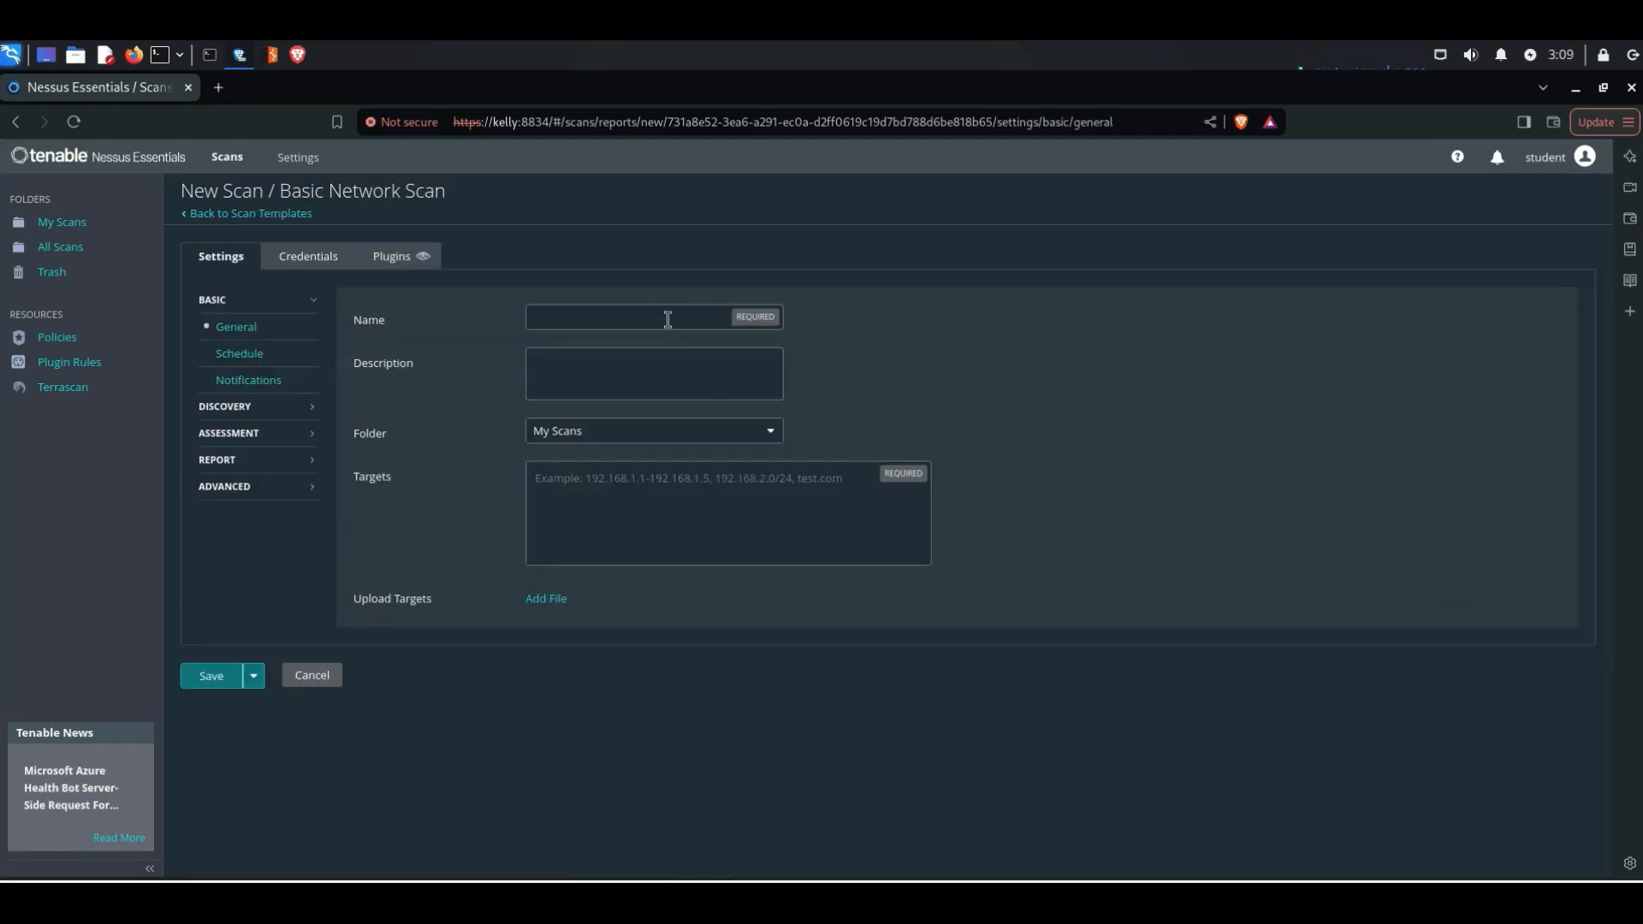
# Step: Name the scan basic_scan, keep it in the My Scans folder, and set its target to 10.0.2.11
pyautogui.click(678, 322)
pyautogui.write('bsic_scan')
pyautogui.click(561, 397)
pyautogui.click(608, 439)
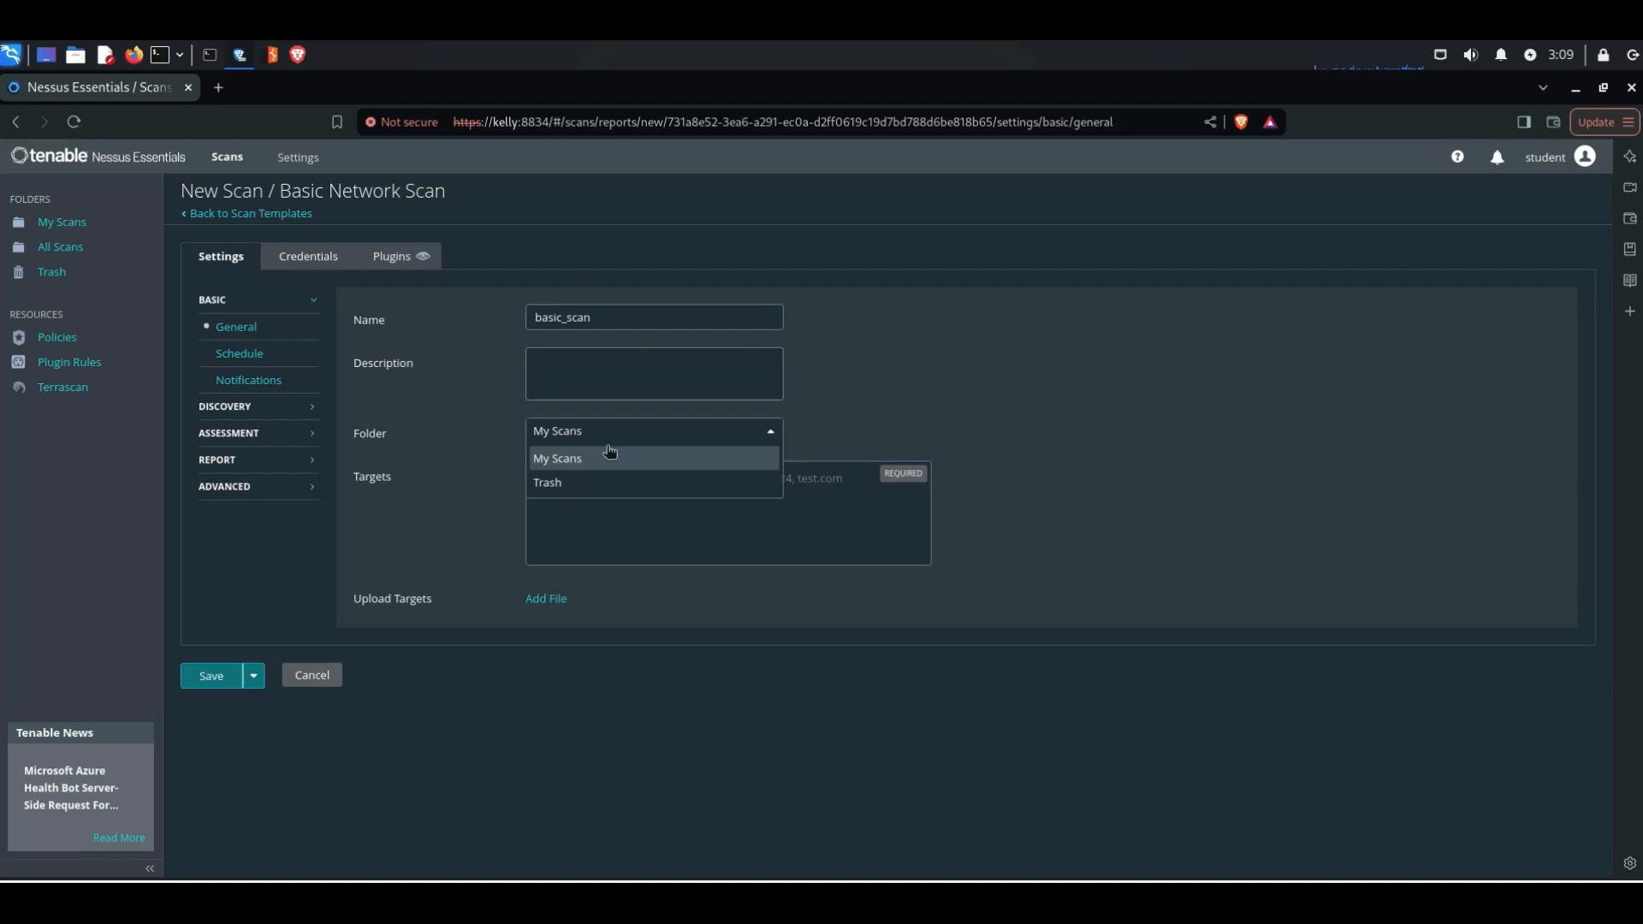
pyautogui.click(597, 458)
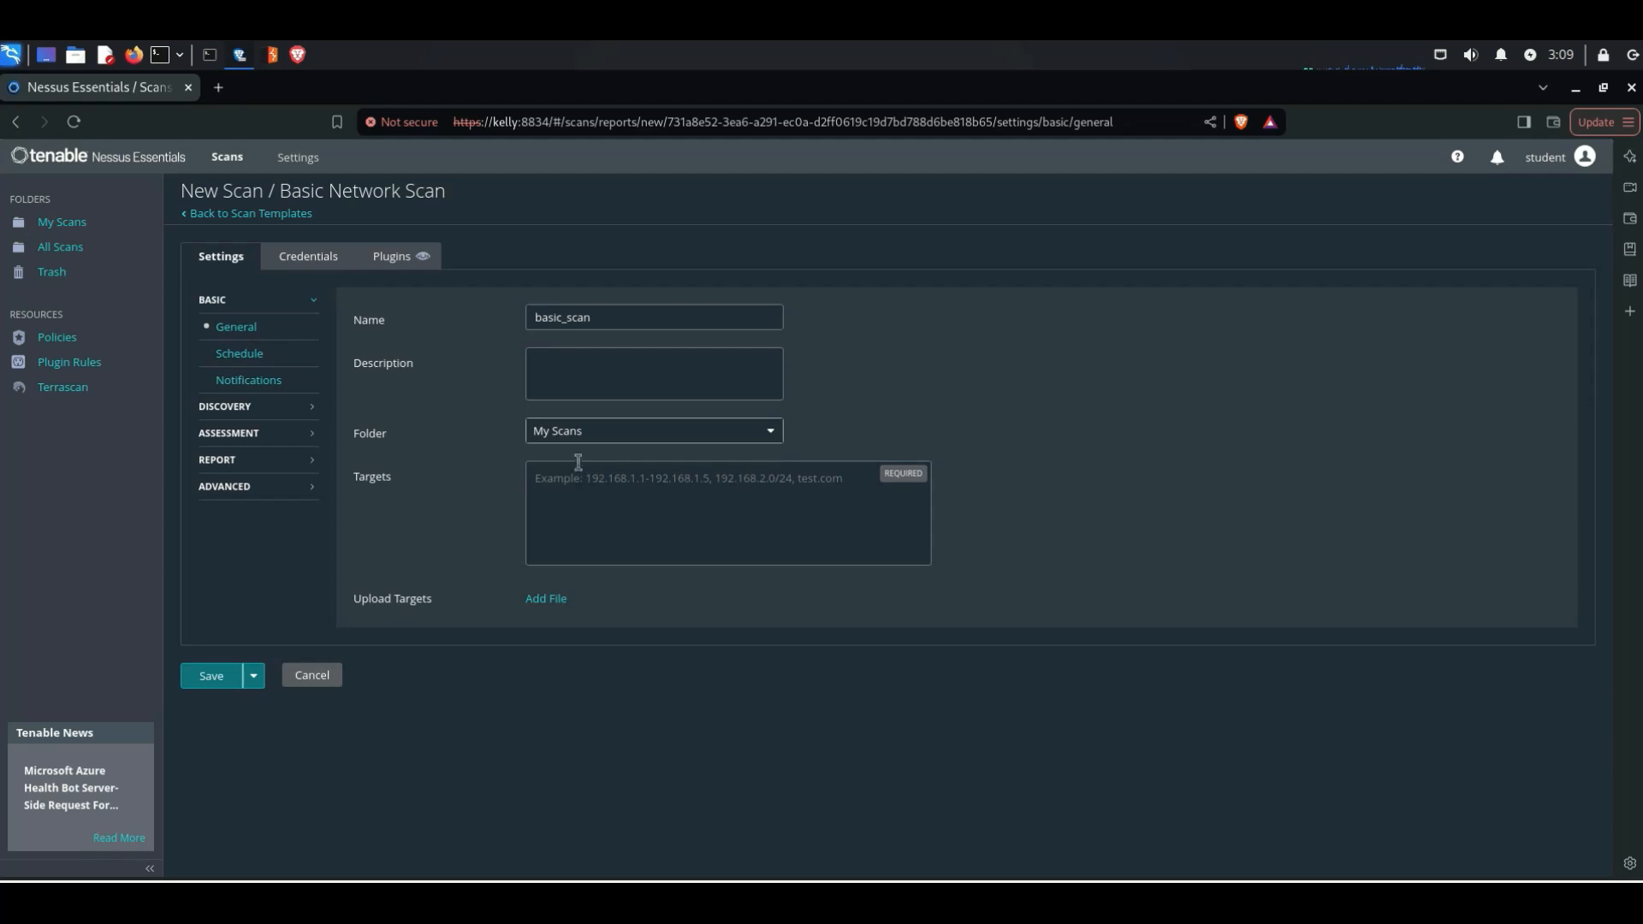
pyautogui.click(600, 499)
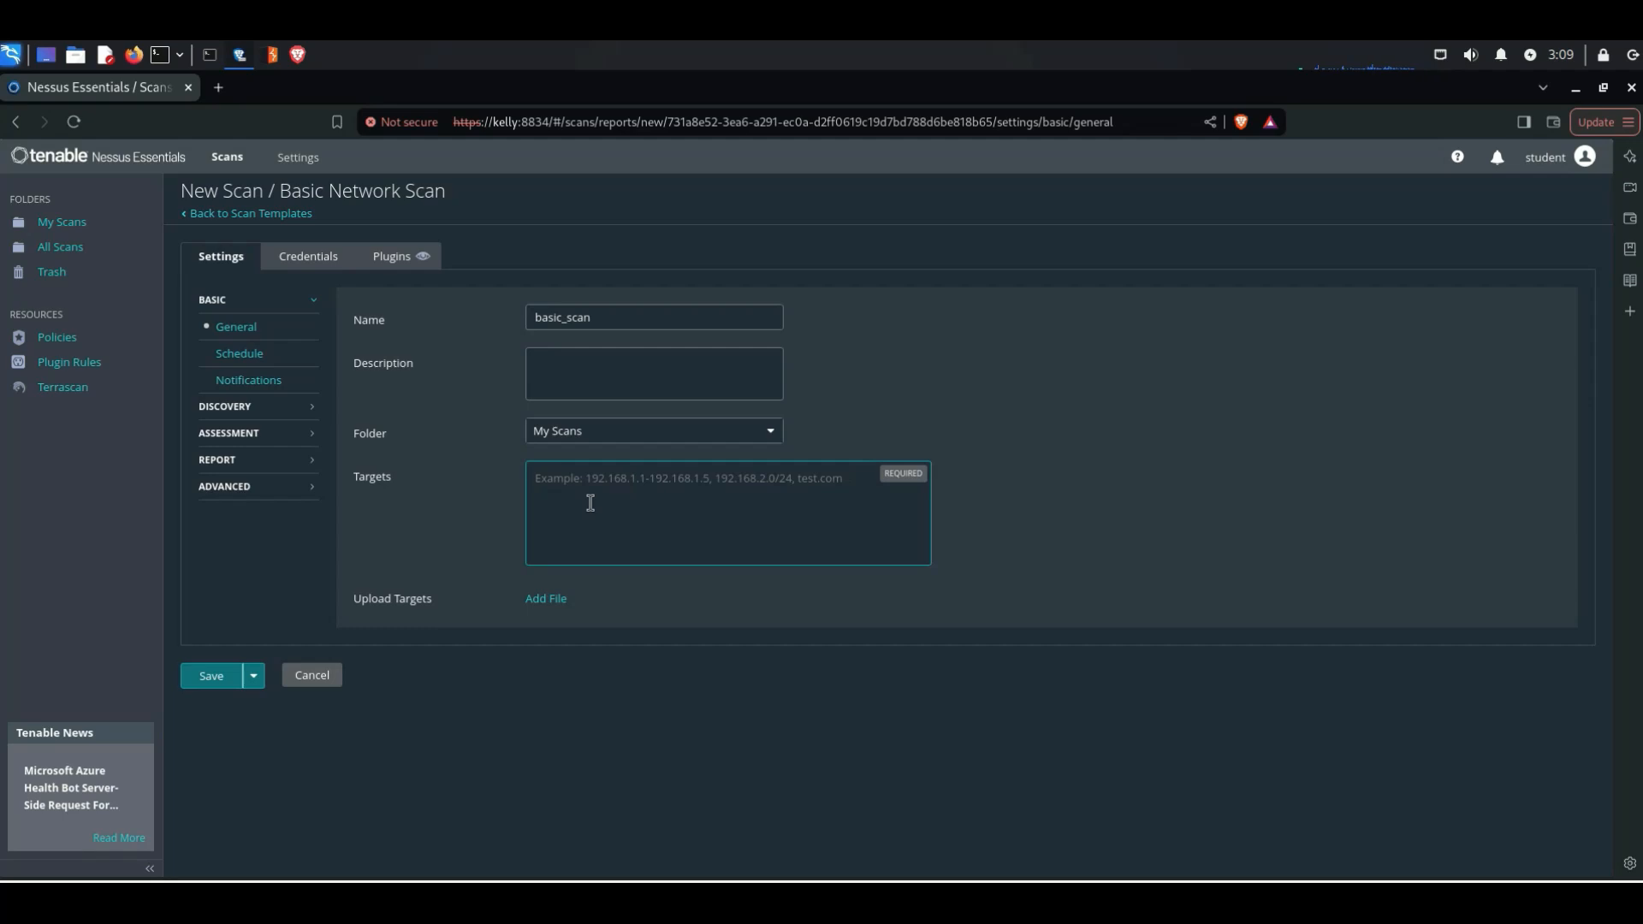
pyautogui.write('10.0.2.11')
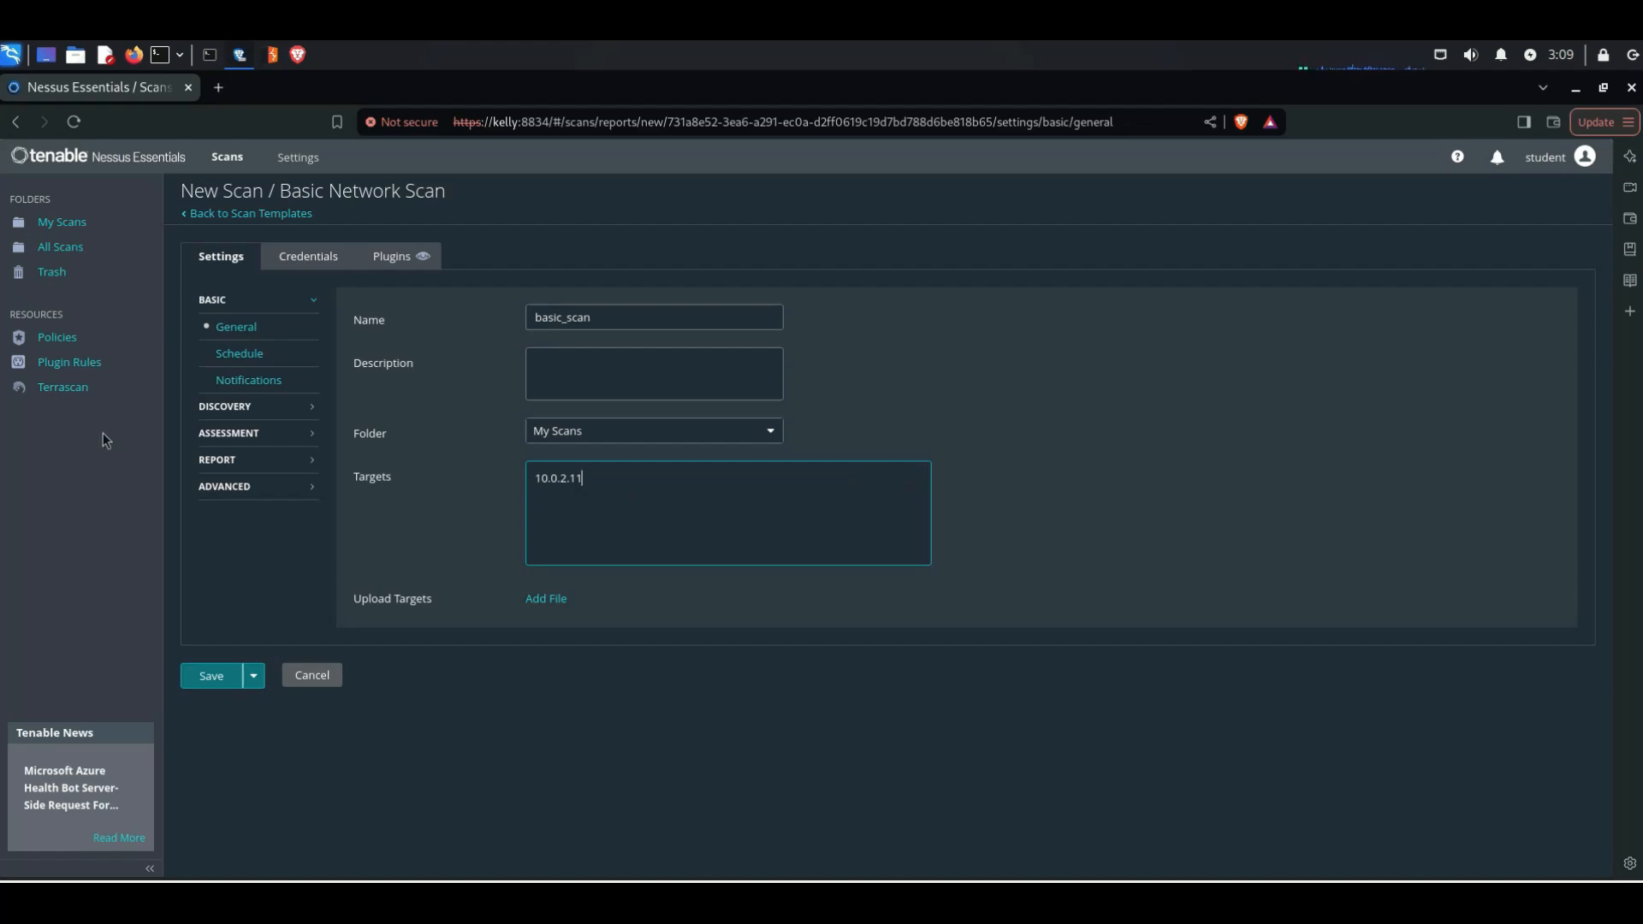
# Step: Add a Windows host credential with Password authentication and review its username, password, domain and global credential settings
pyautogui.click(309, 259)
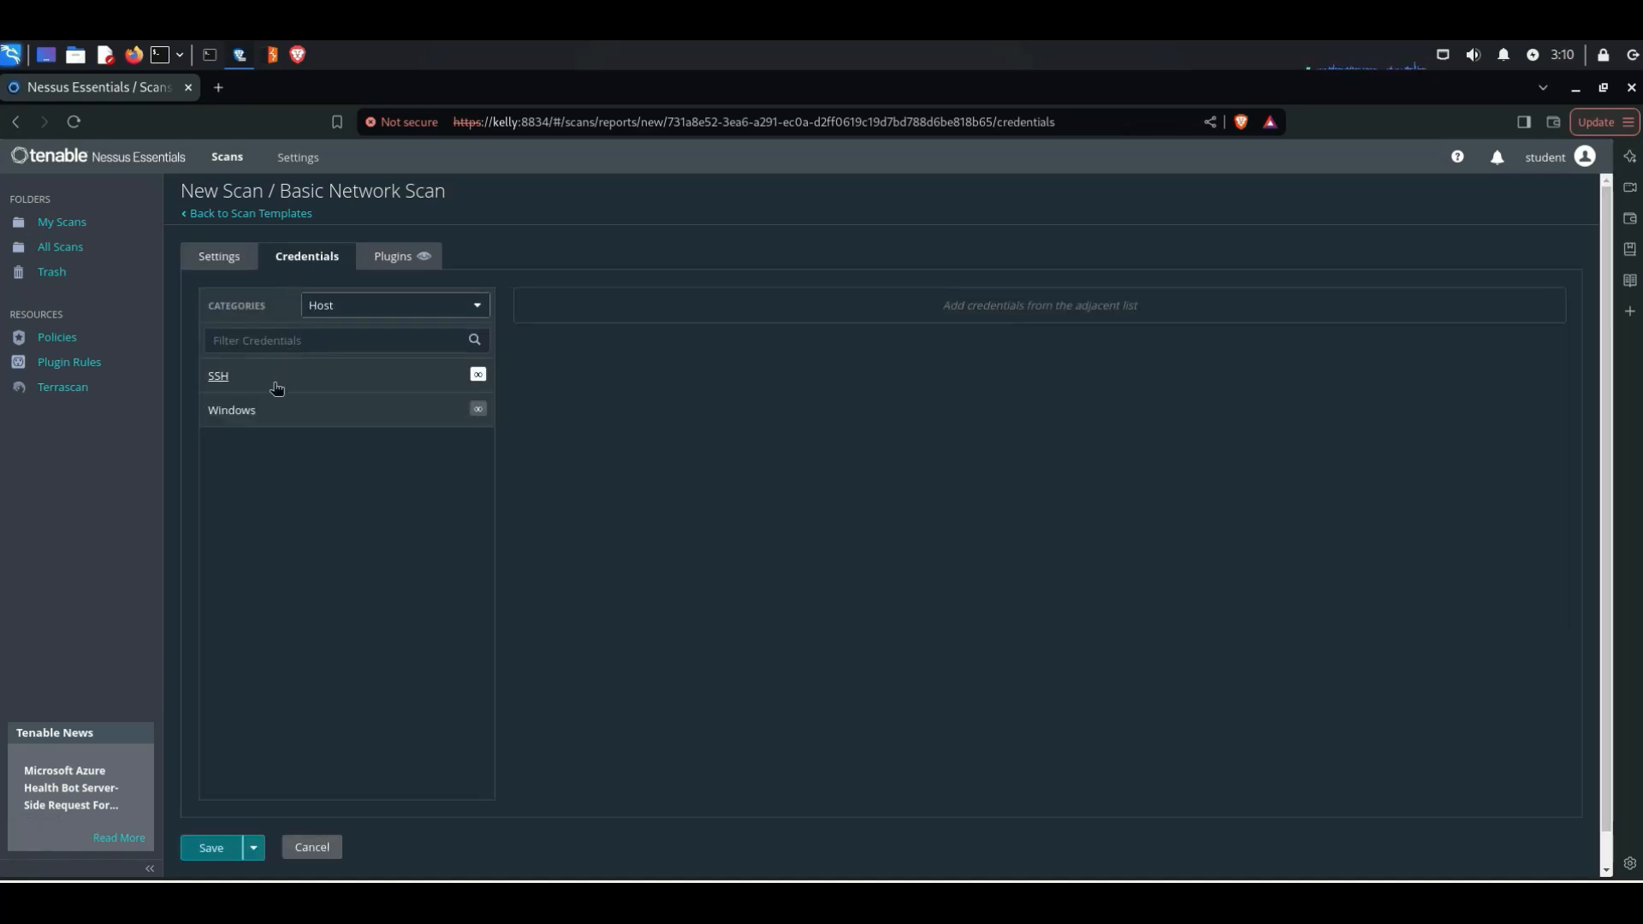
pyautogui.click(232, 410)
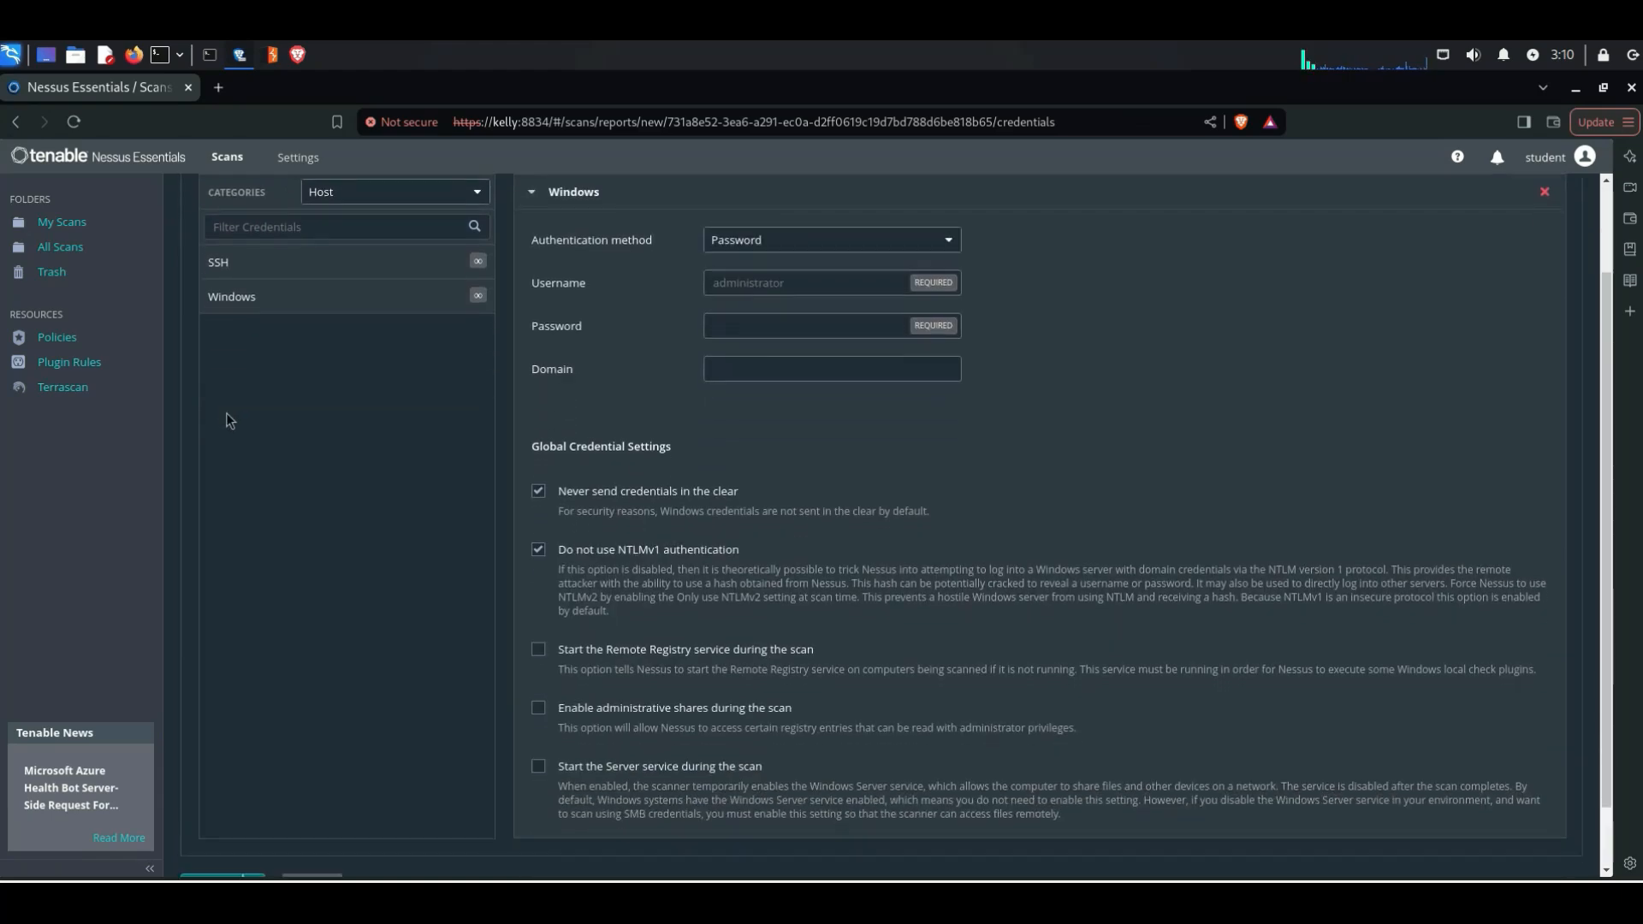
pyautogui.click(762, 250)
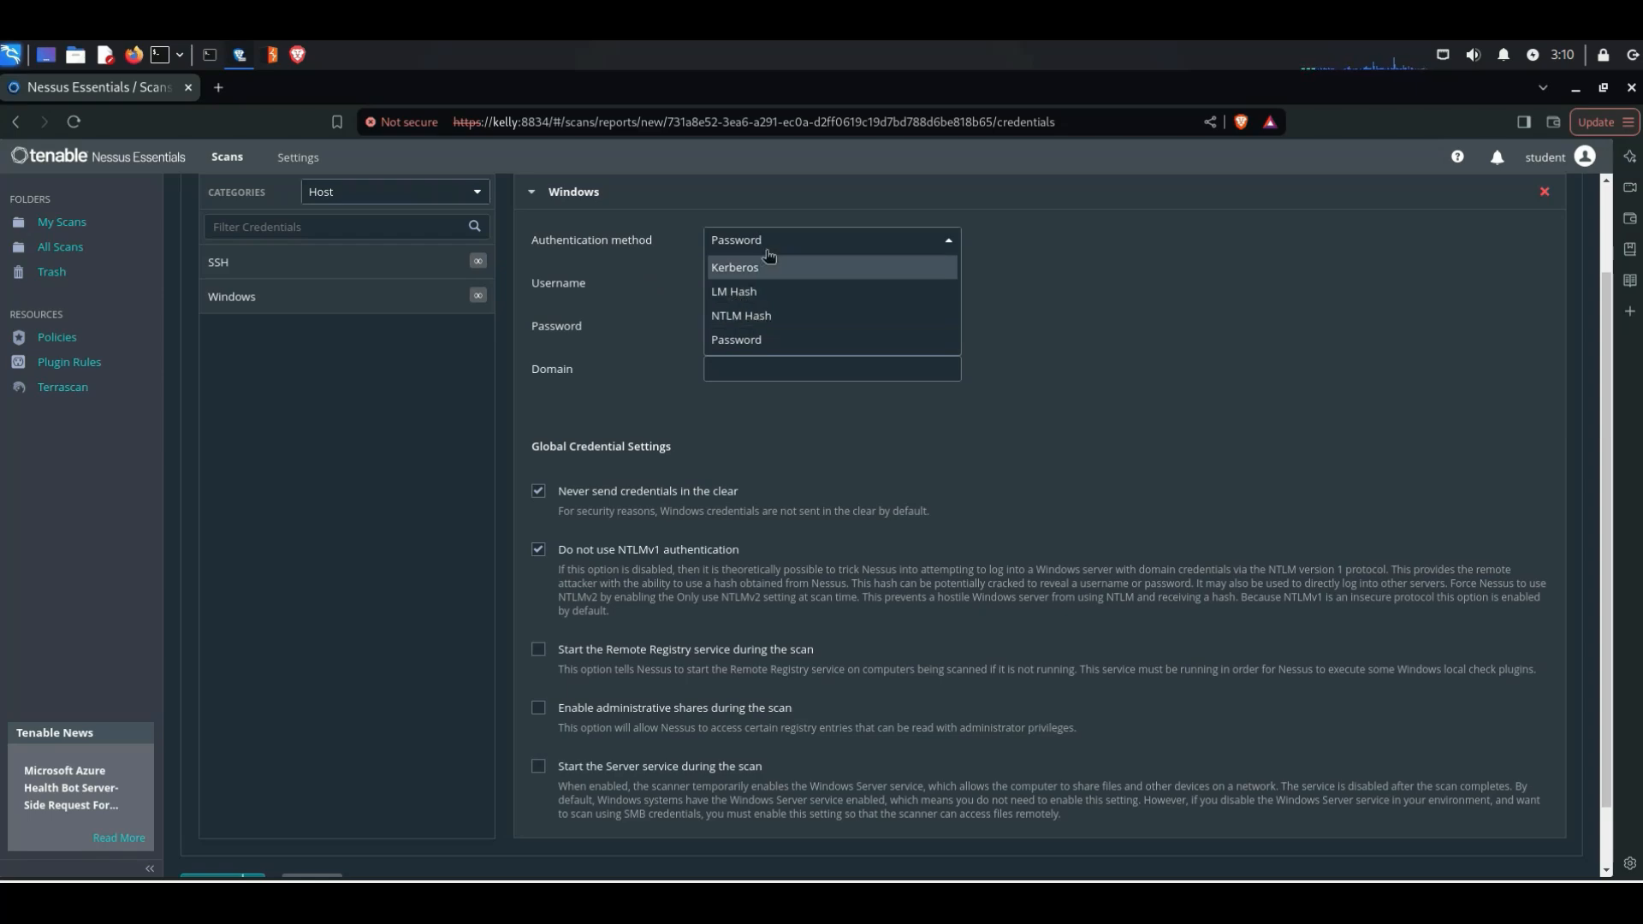
pyautogui.click(738, 342)
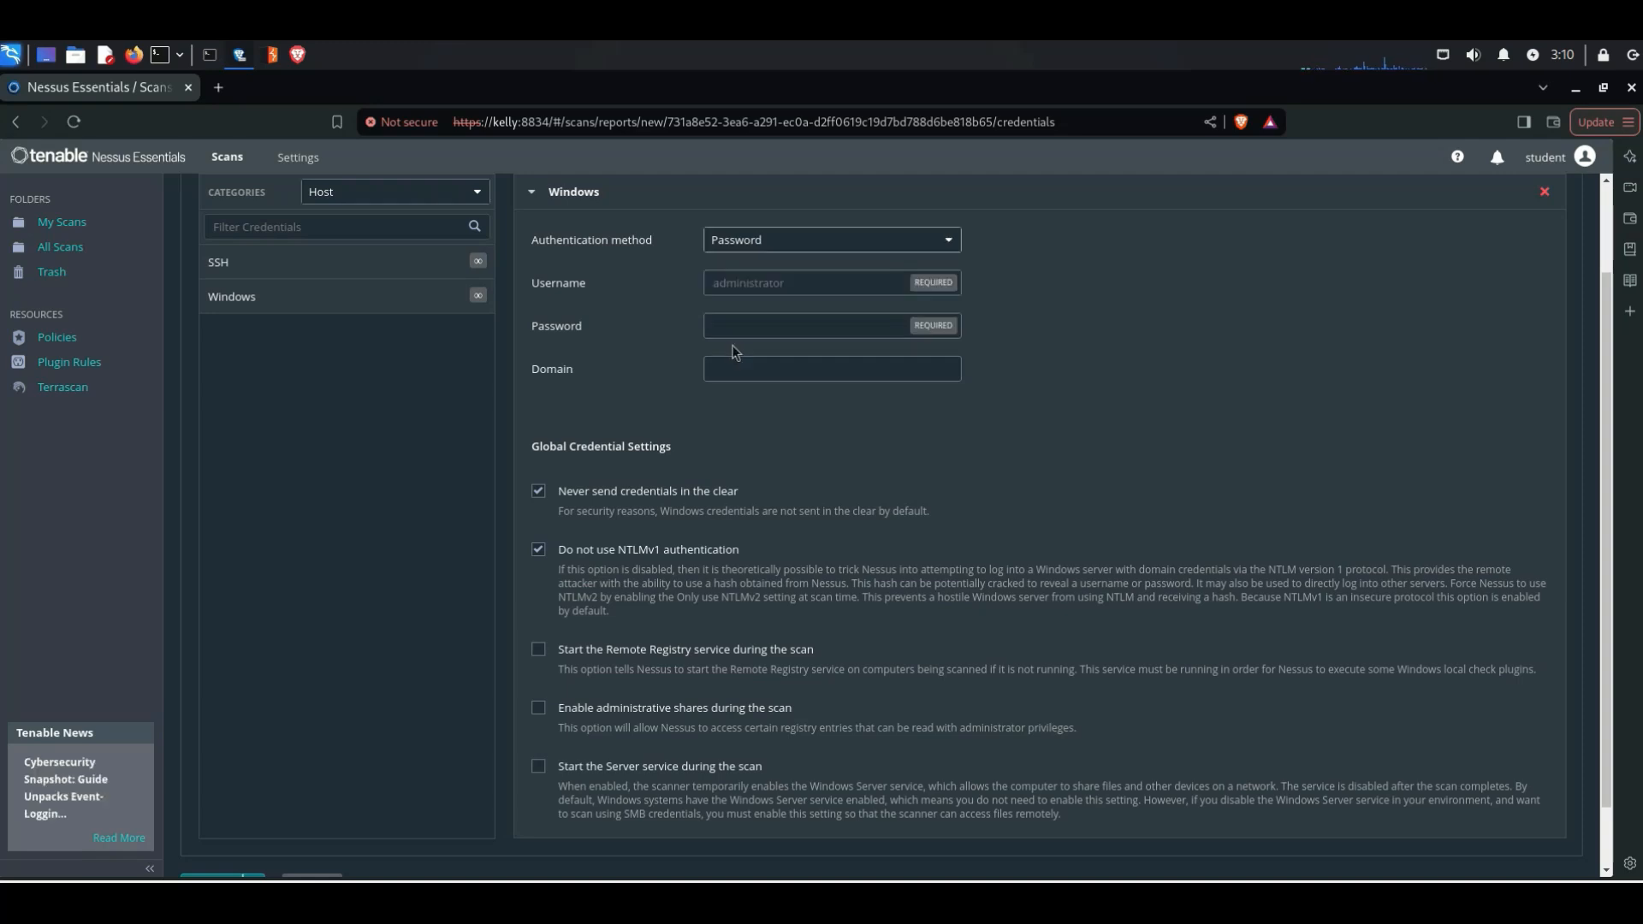
pyautogui.click(752, 300)
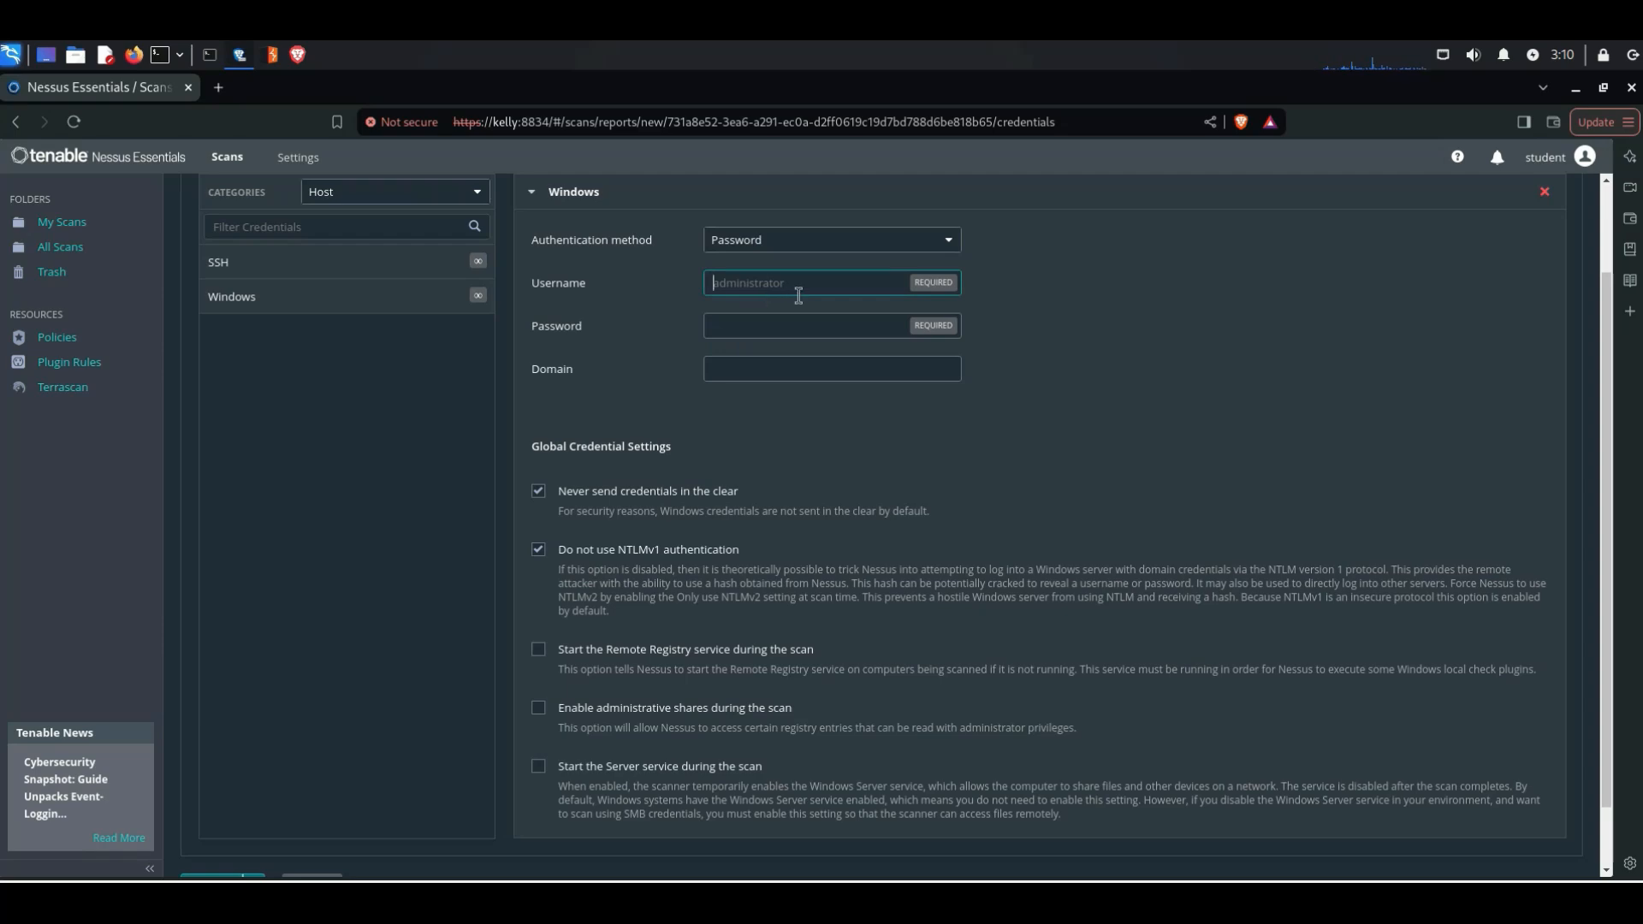
pyautogui.click(757, 326)
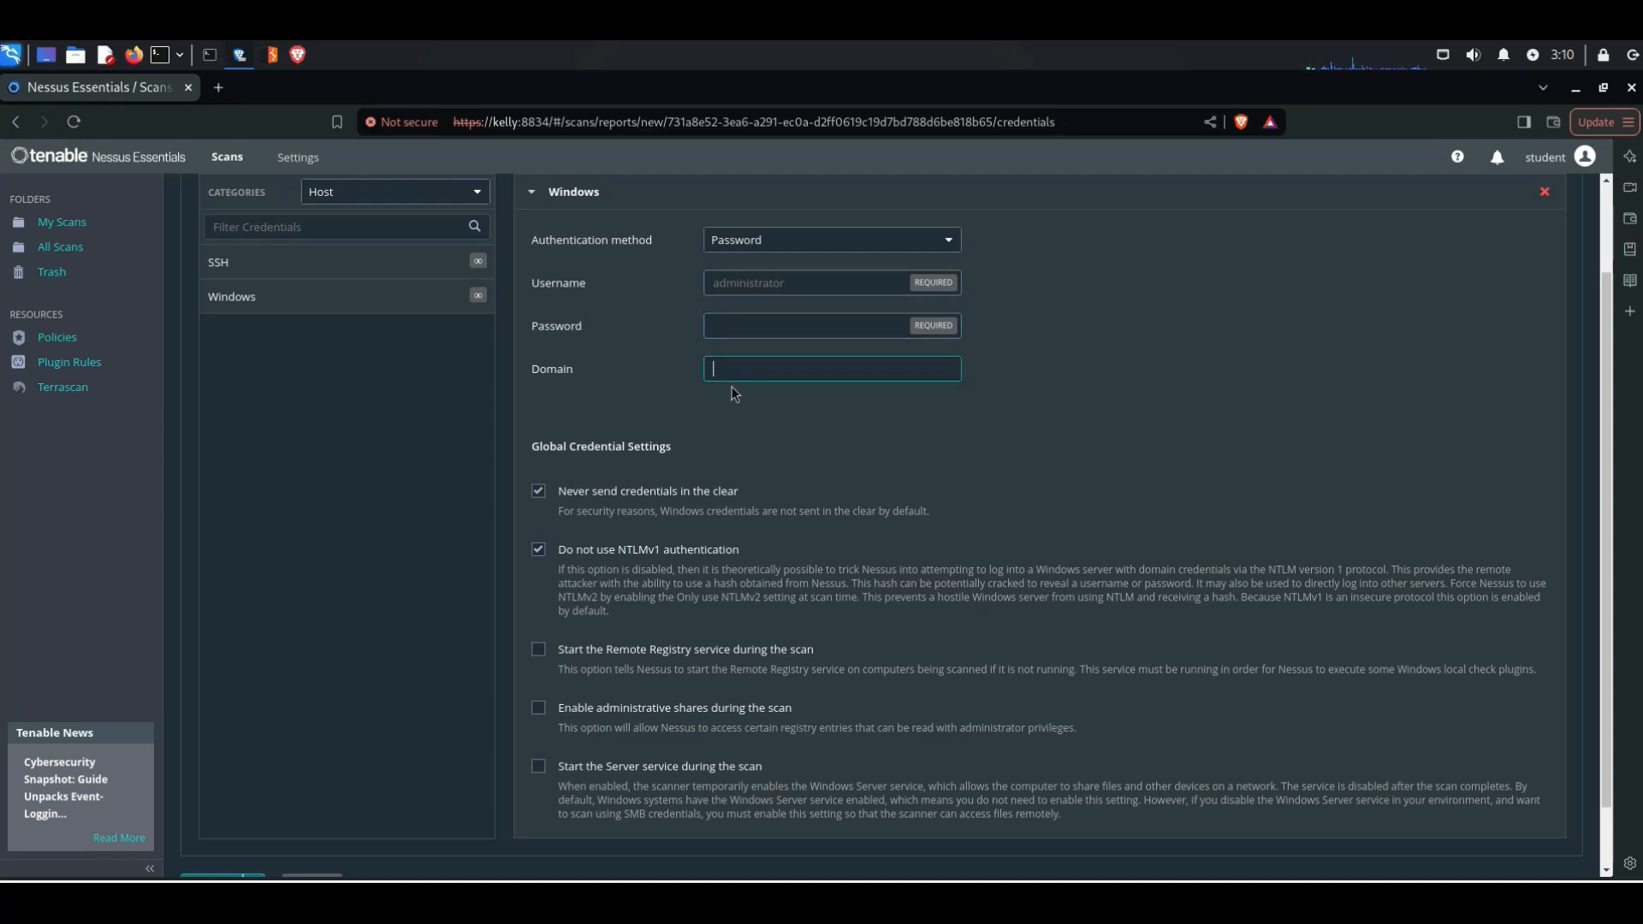
pyautogui.scroll(-1, 573, 529)
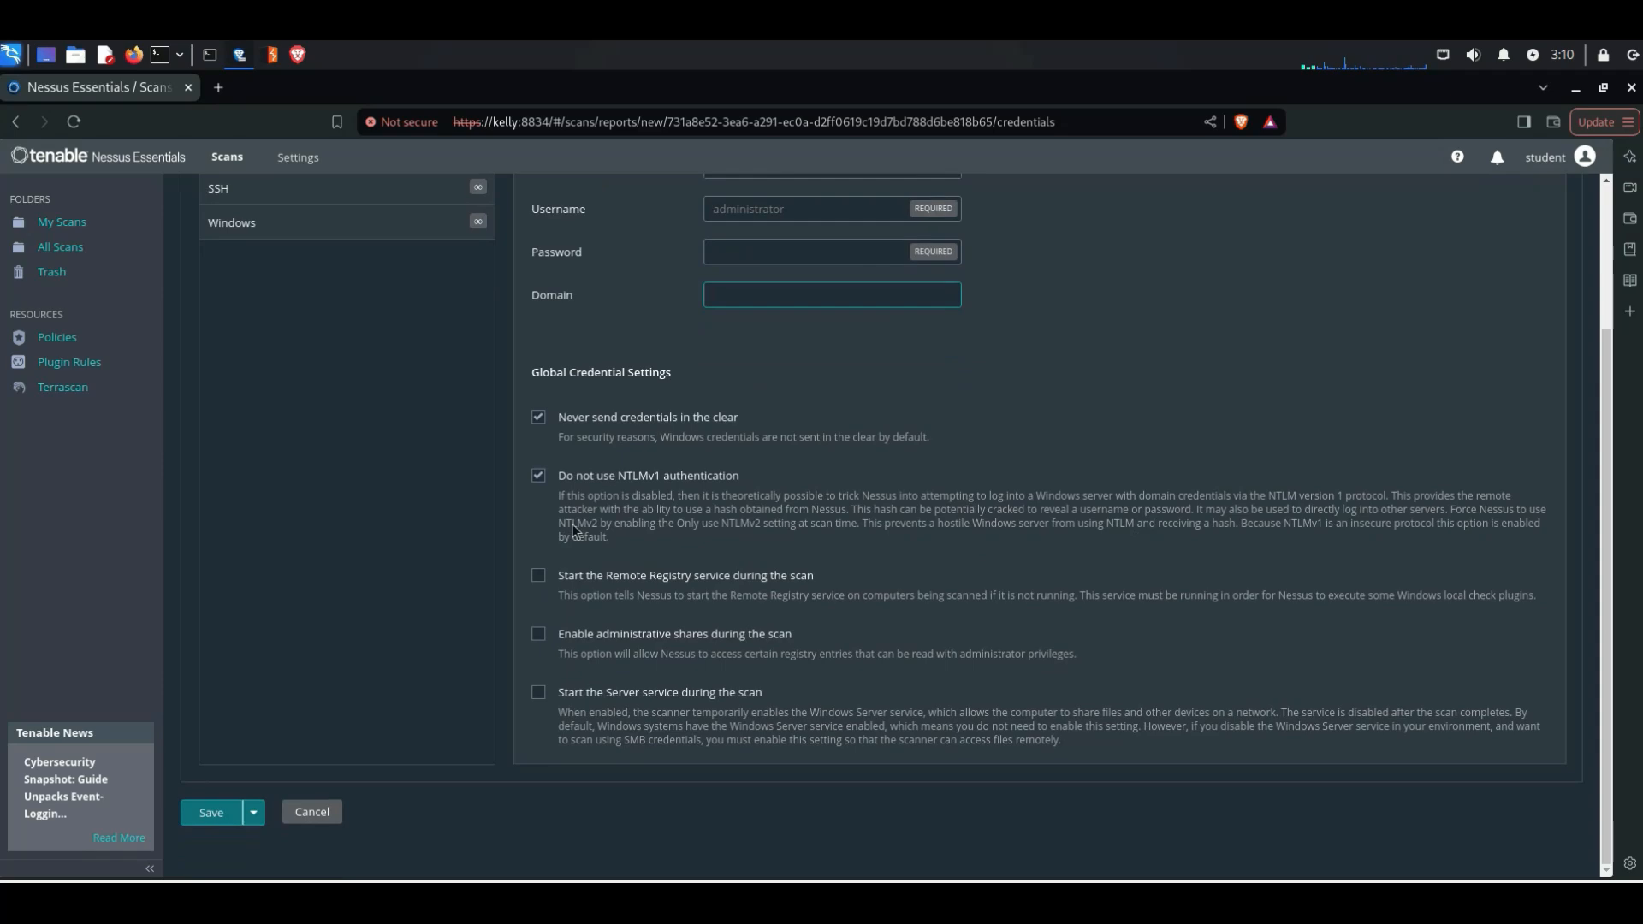
# Step: Add SSH host credentials and review the available authentication methods and global credential settings
pyautogui.click(313, 199)
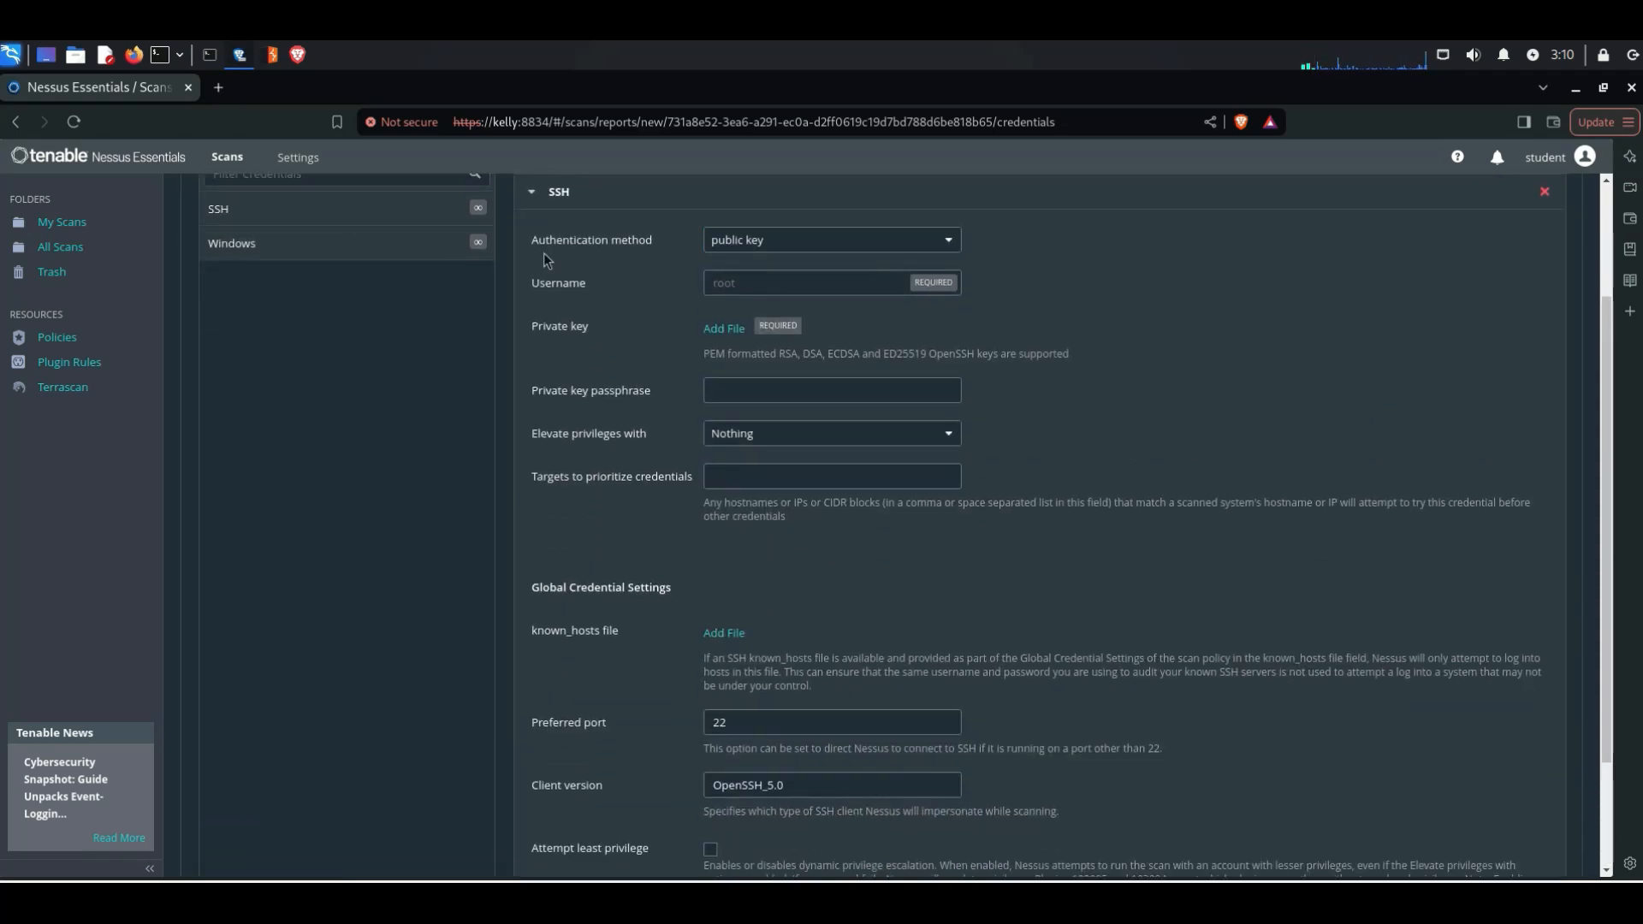
pyautogui.scroll(2, 858, 277)
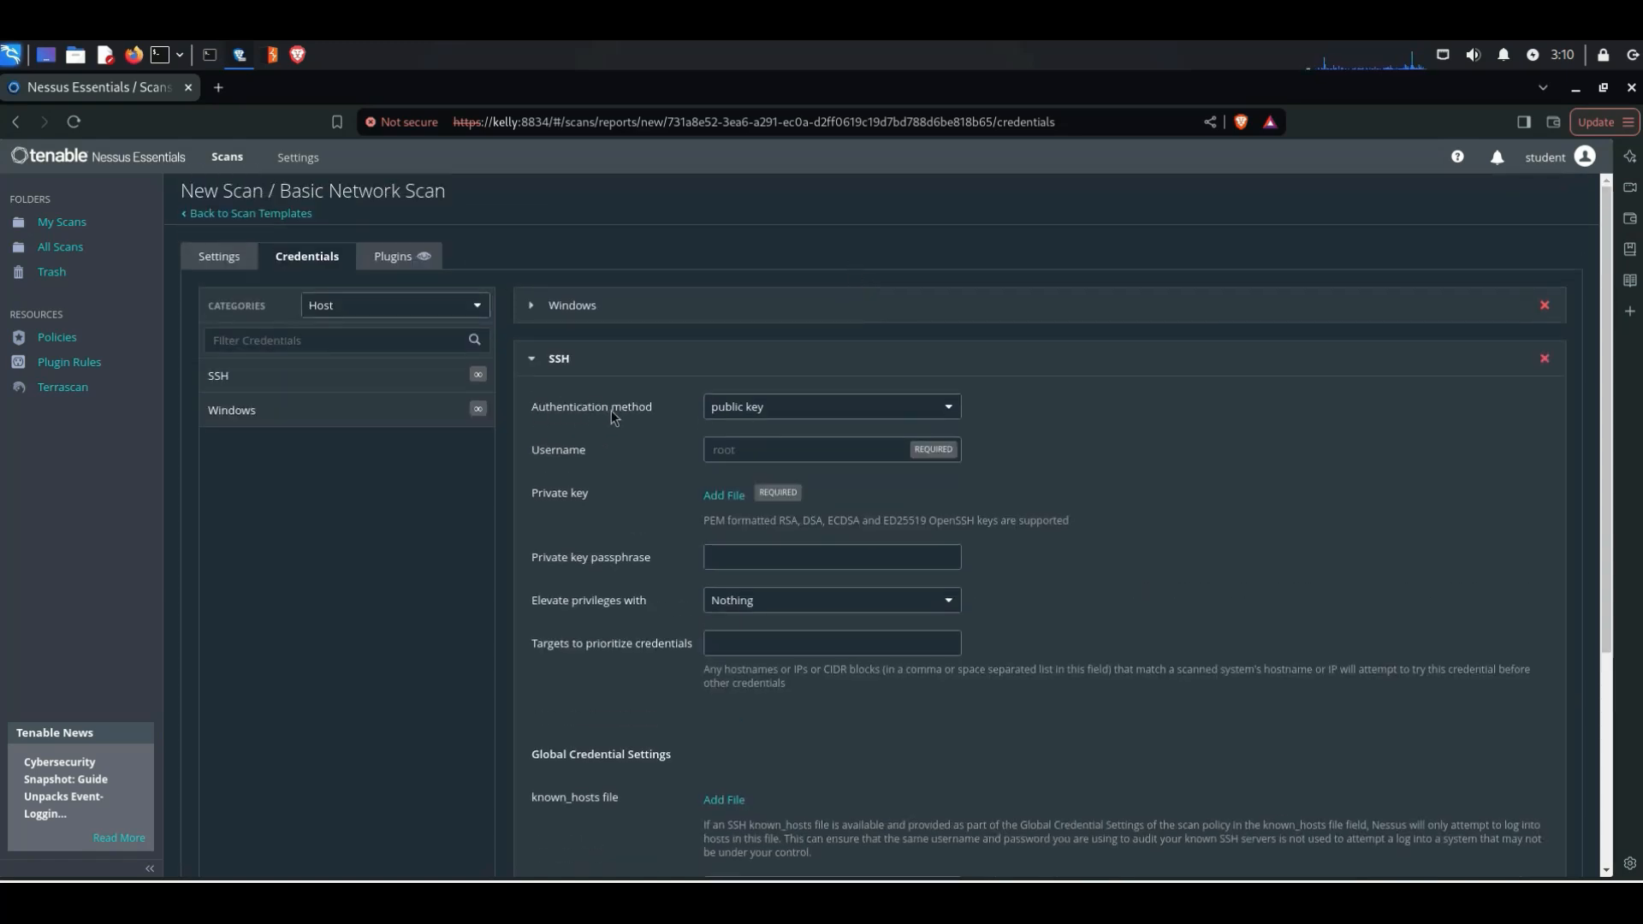
pyautogui.click(718, 414)
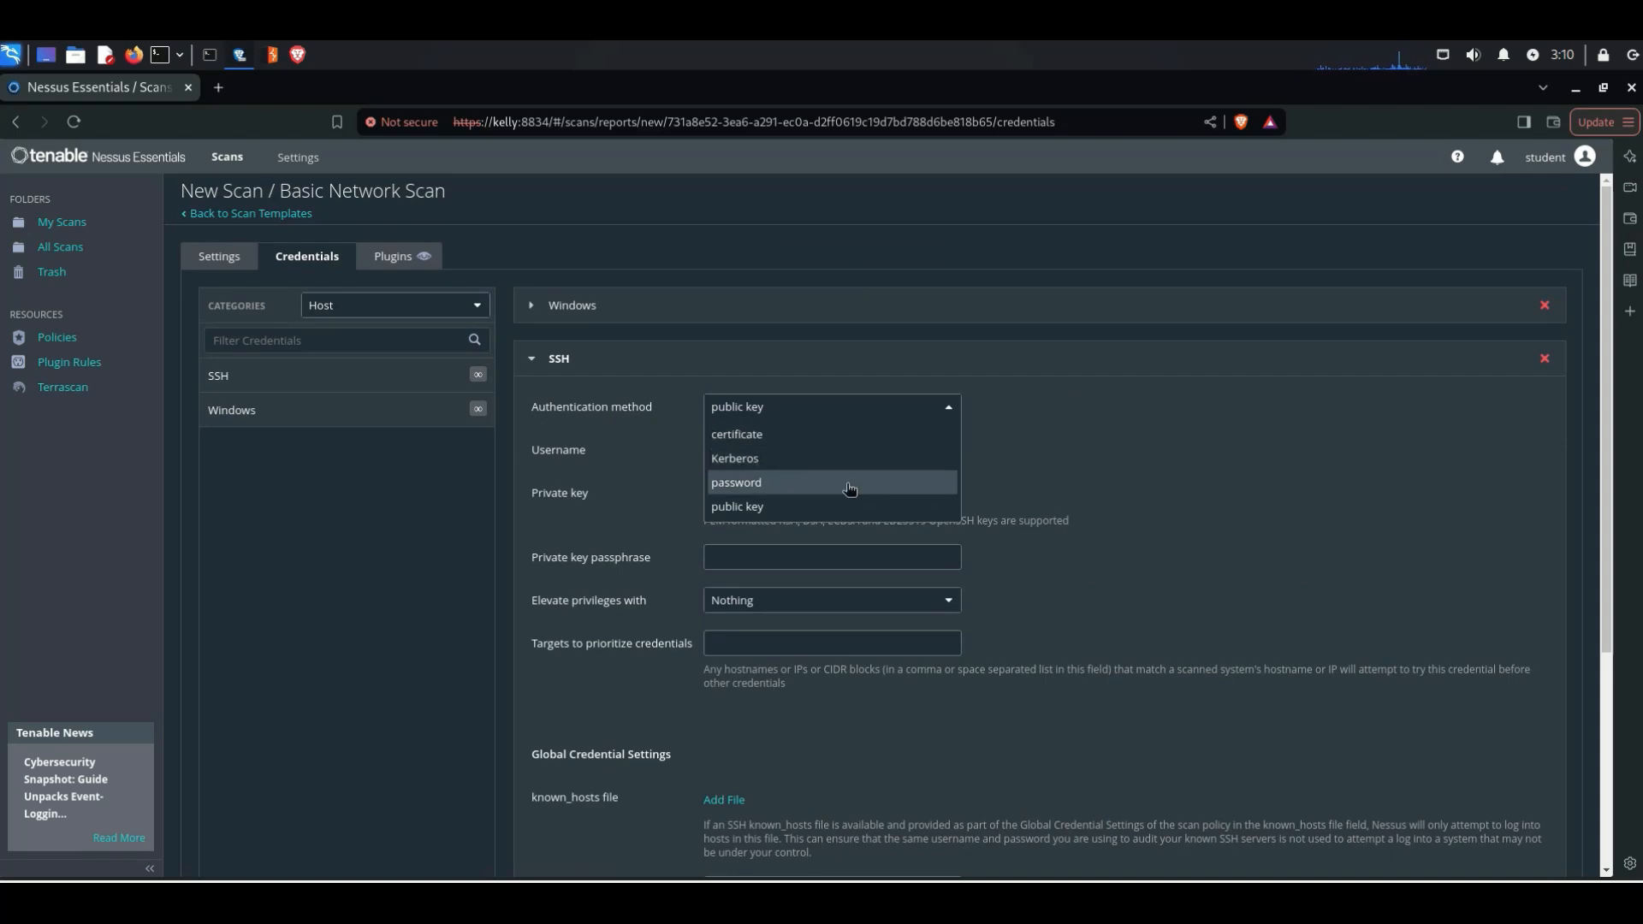
pyautogui.click(972, 402)
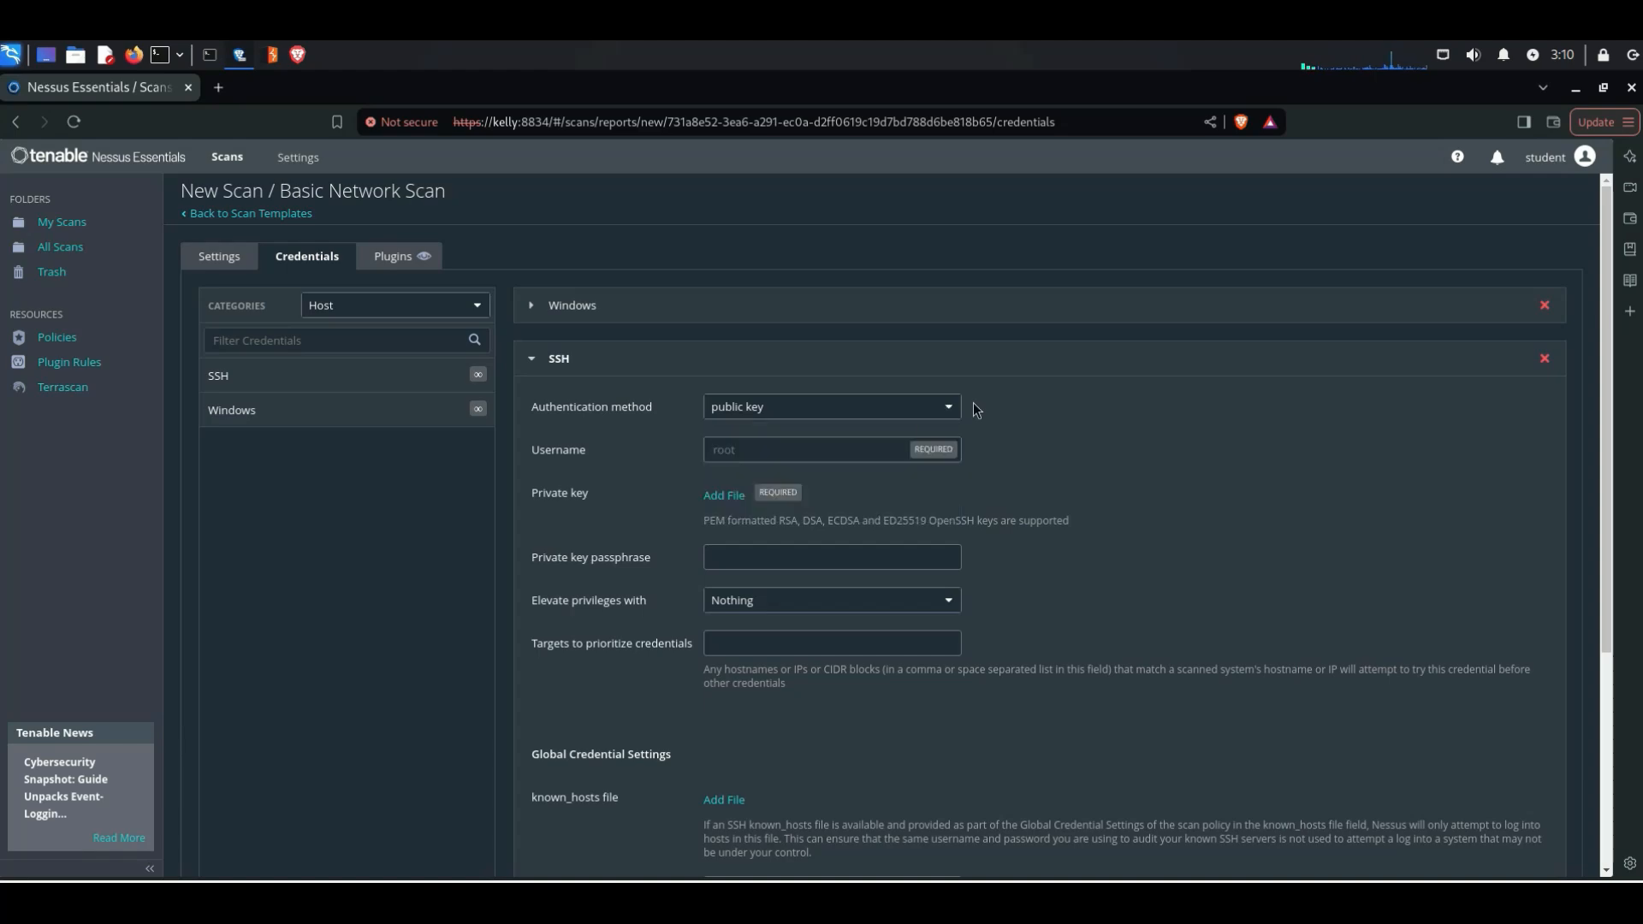
pyautogui.scroll(-3, 732, 654)
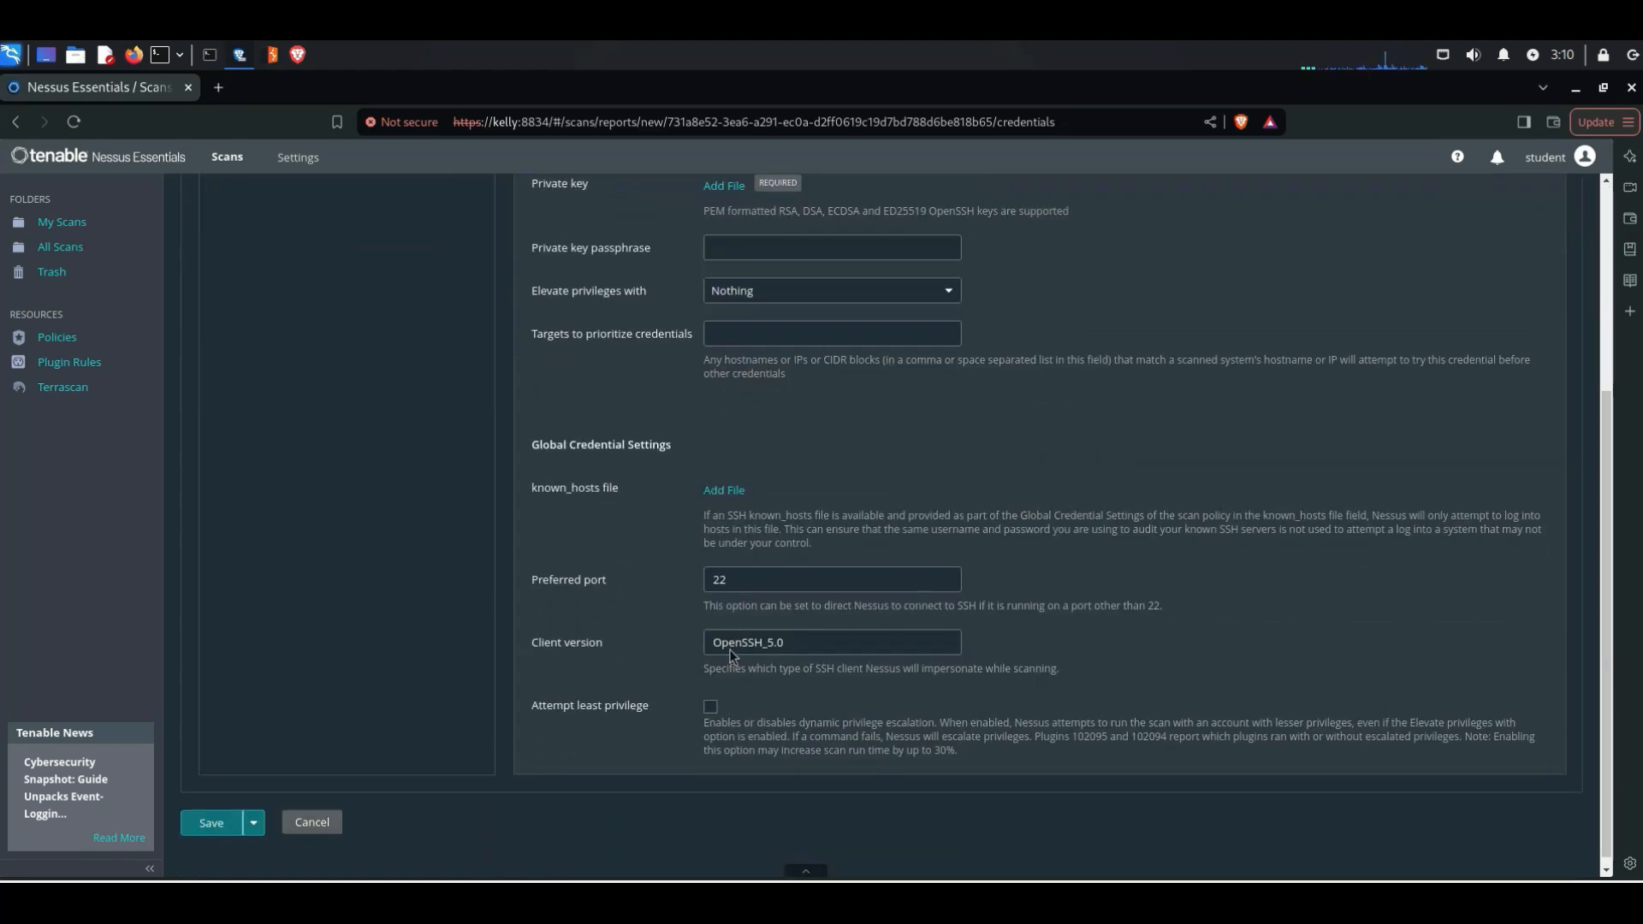
pyautogui.scroll(3, 736, 658)
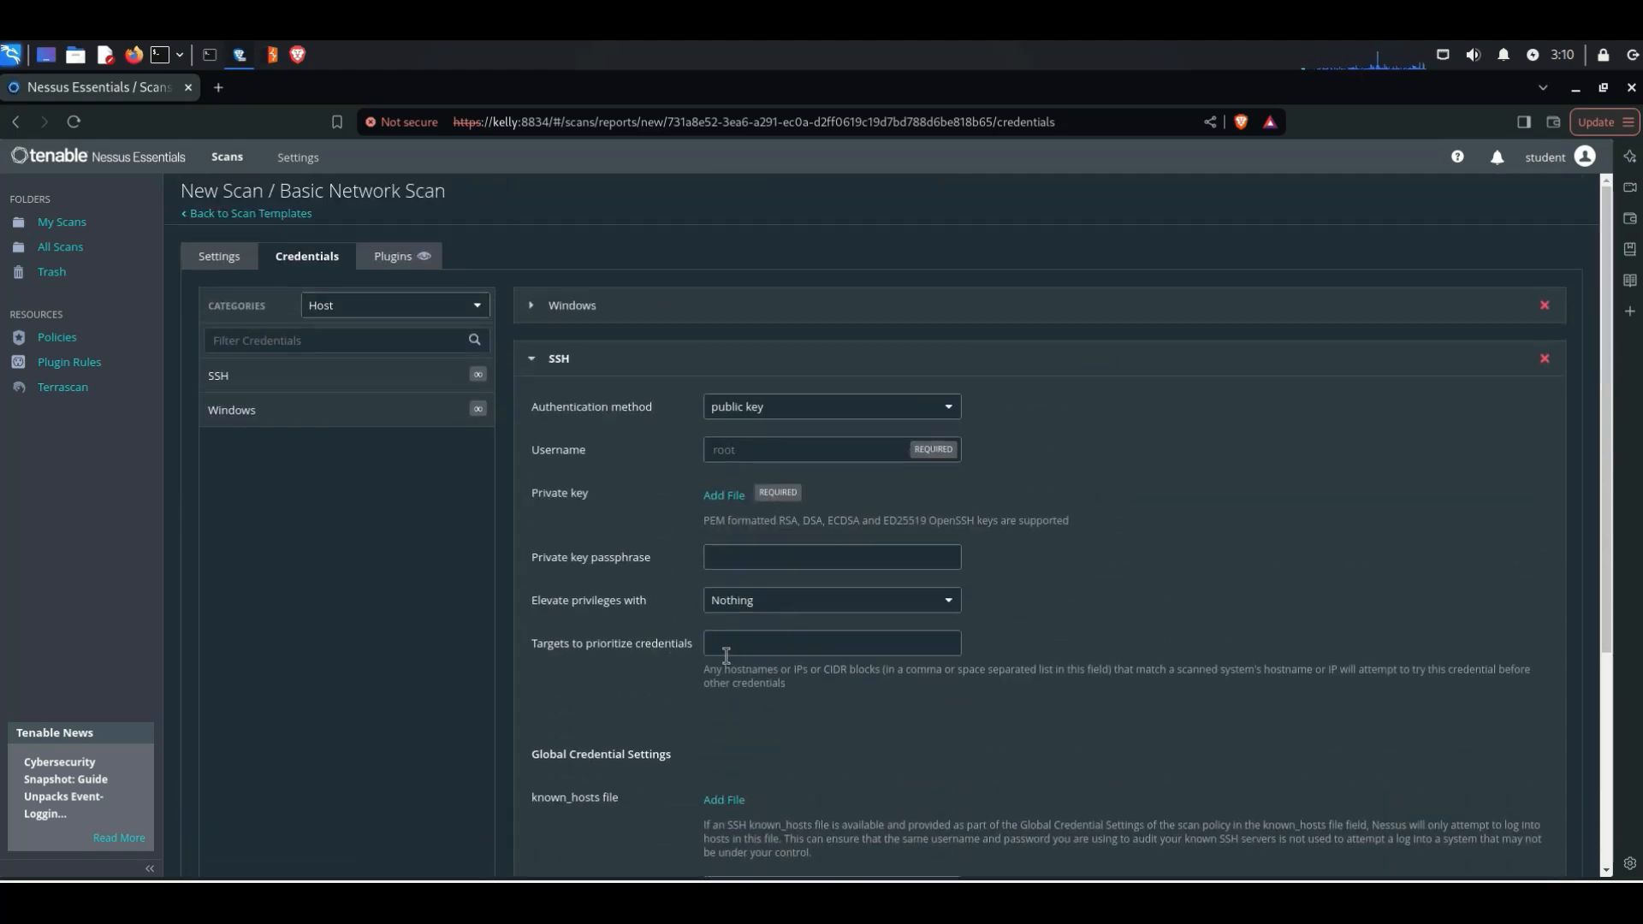
pyautogui.click(312, 383)
pyautogui.scroll(3, 316, 373)
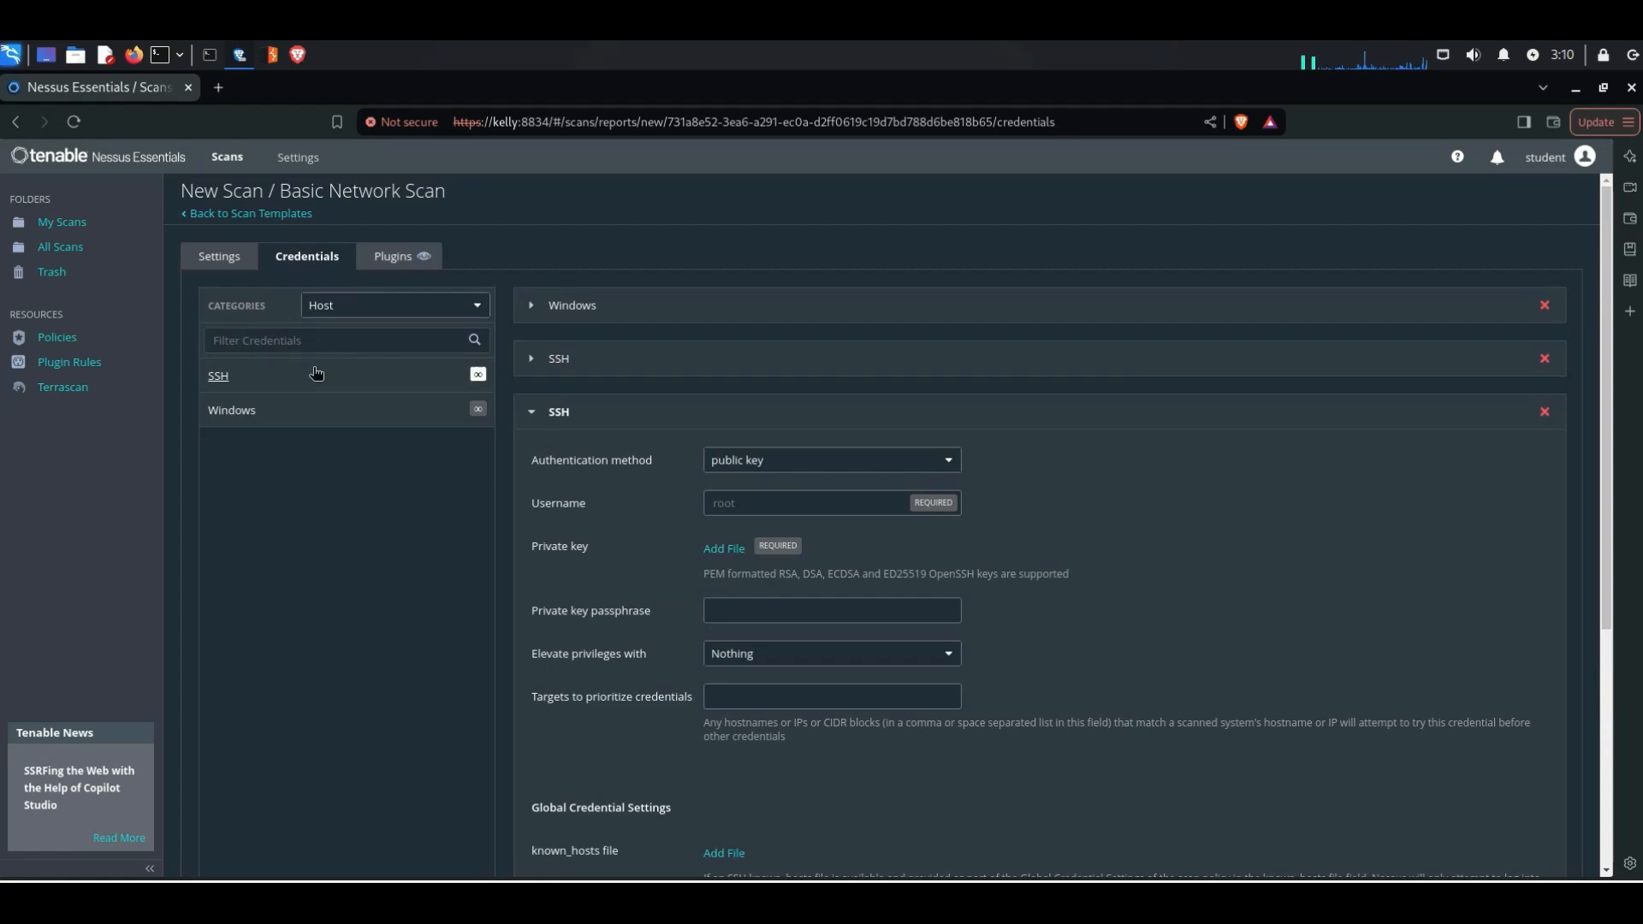
# Step: Remove the Windows credential and both SSH credentials from the scan
pyautogui.click(222, 258)
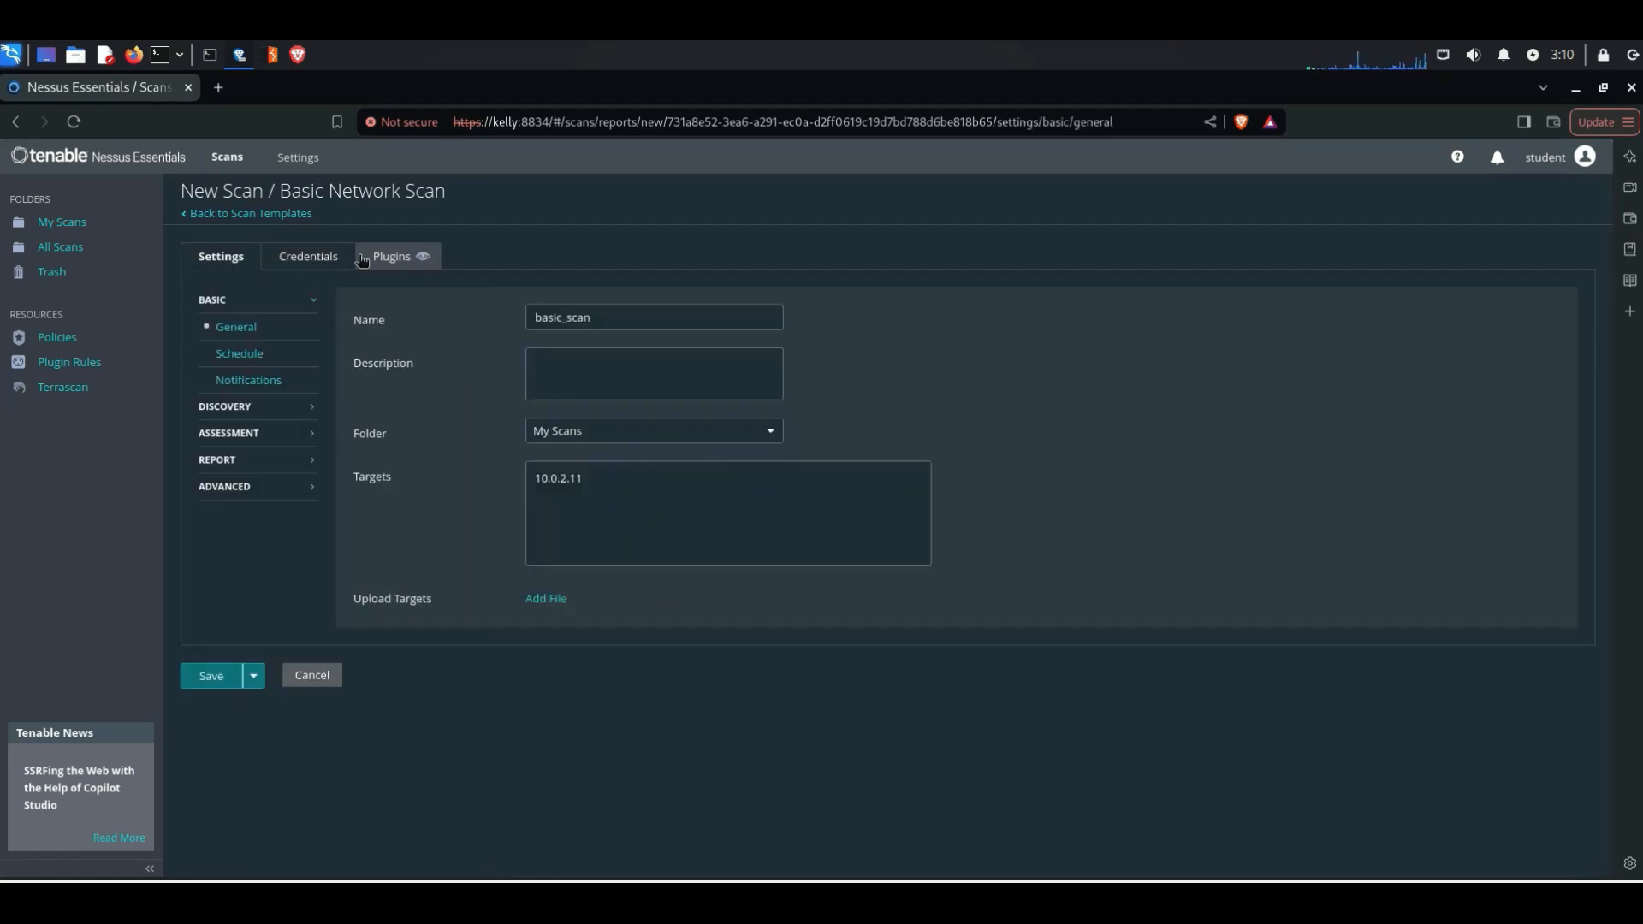
pyautogui.click(333, 263)
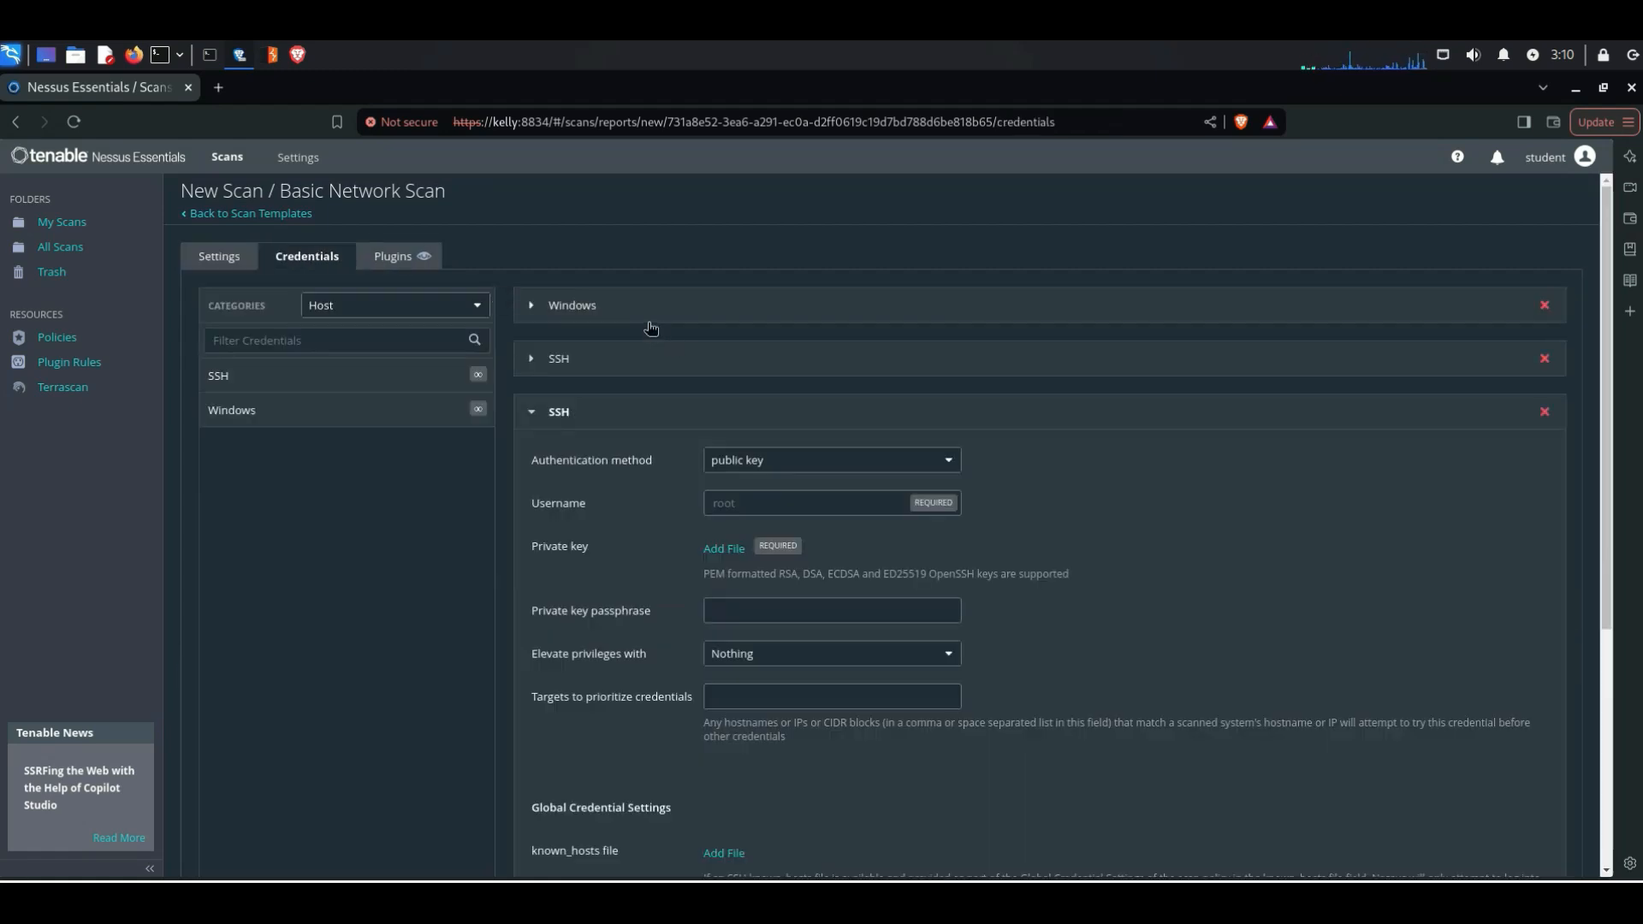
pyautogui.click(1546, 307)
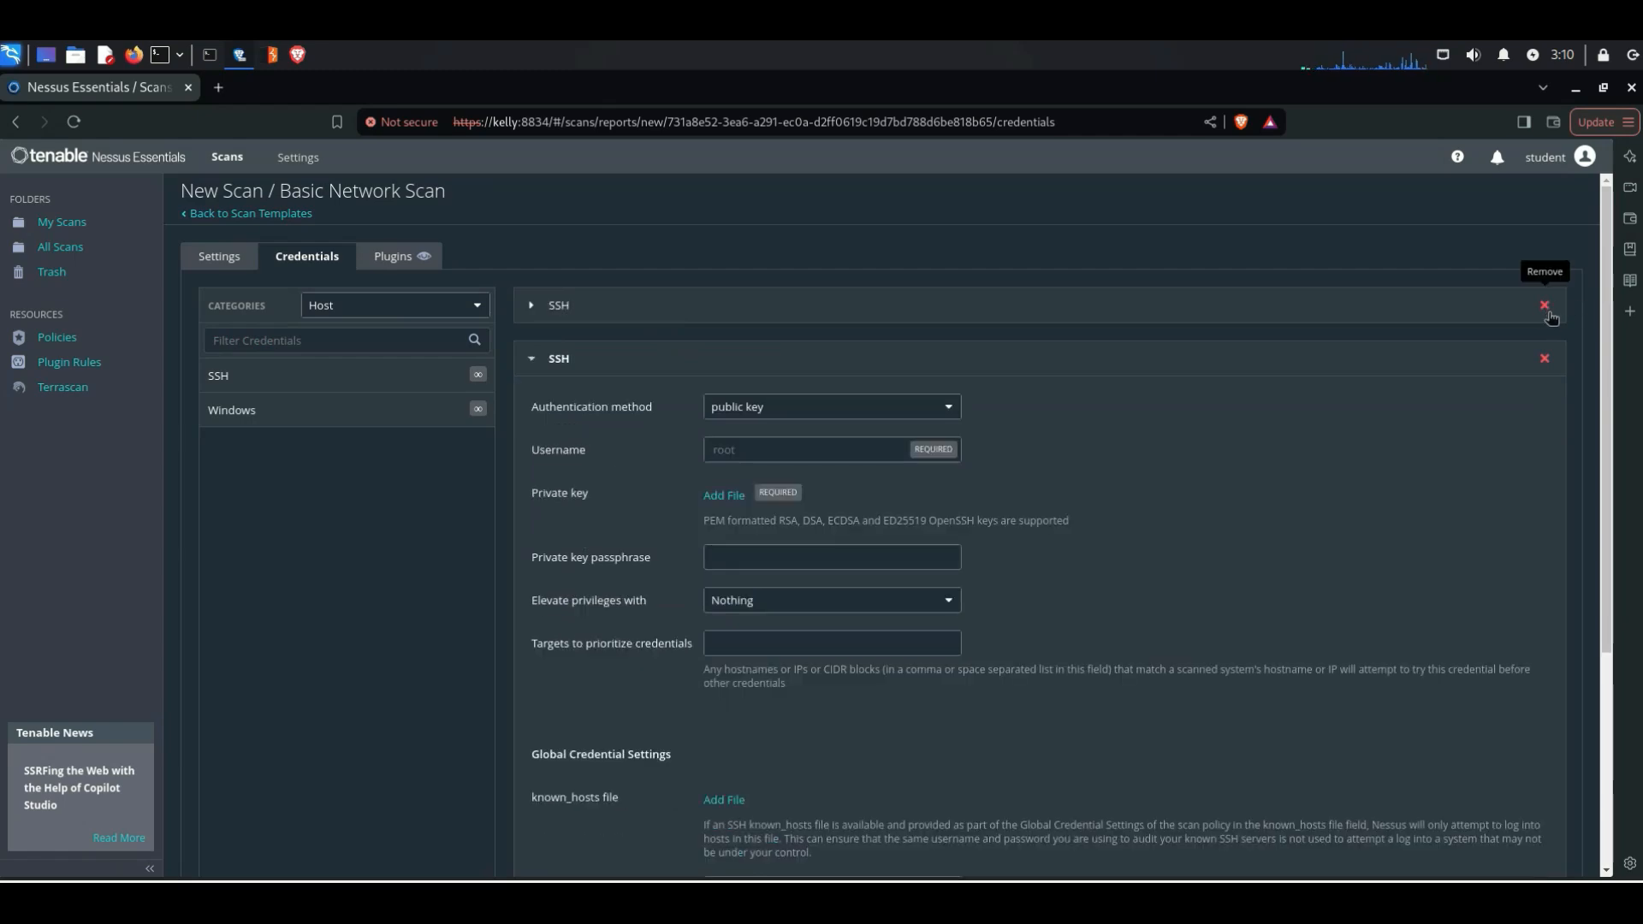
pyautogui.click(1545, 308)
pyautogui.click(1543, 307)
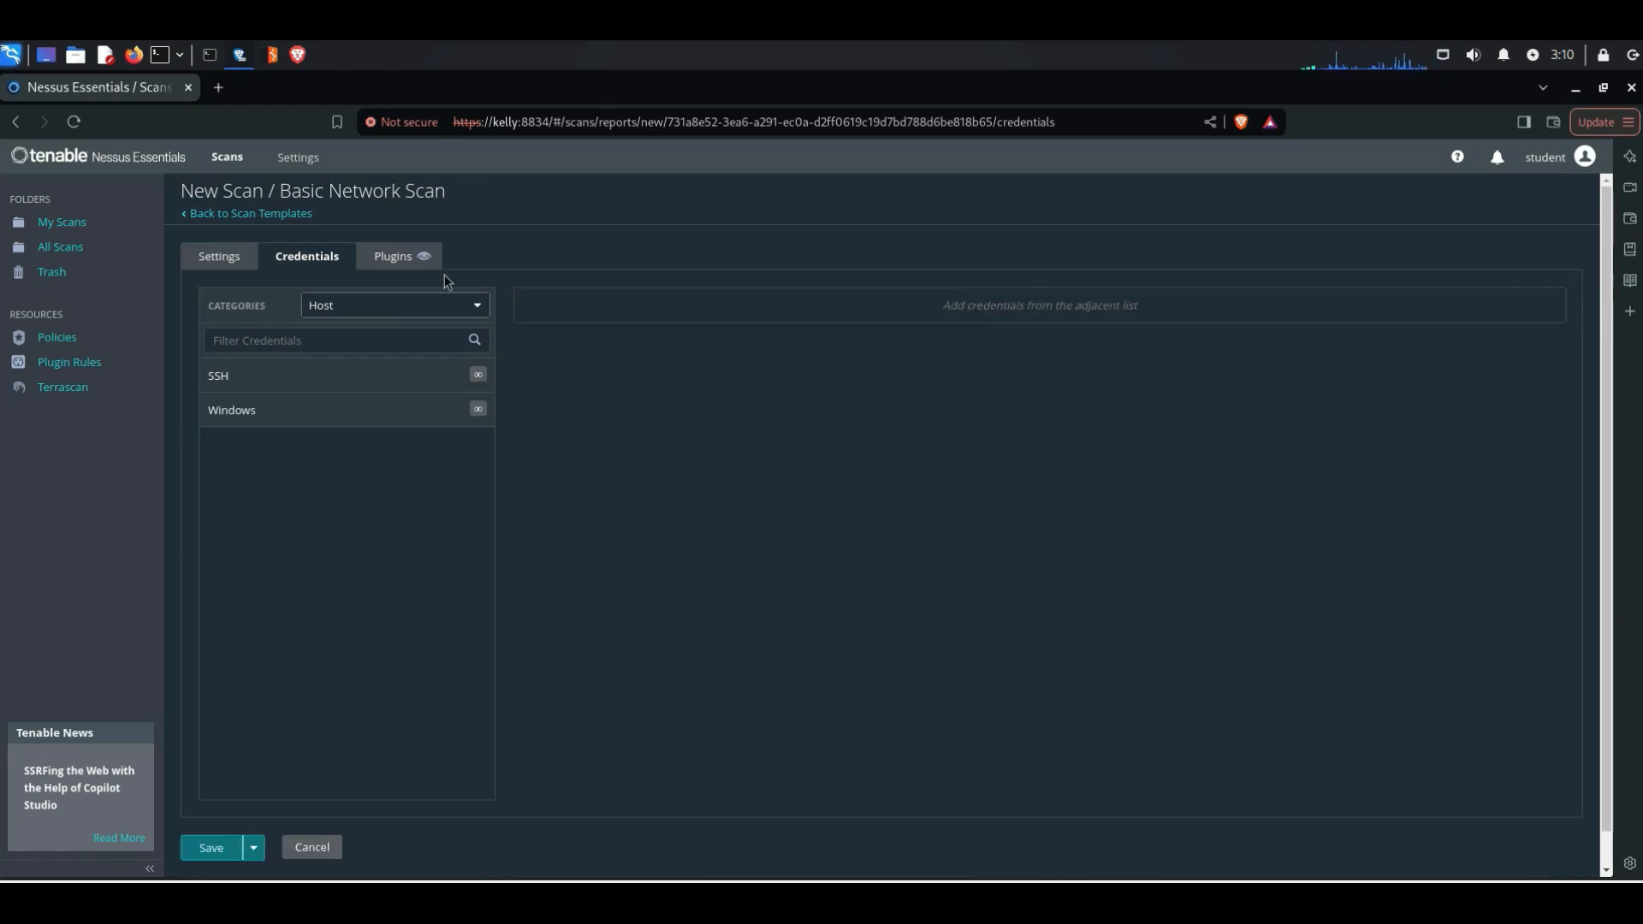
# Step: Examine the list of plugin families included in the scan, down to the Windows families
pyautogui.click(394, 259)
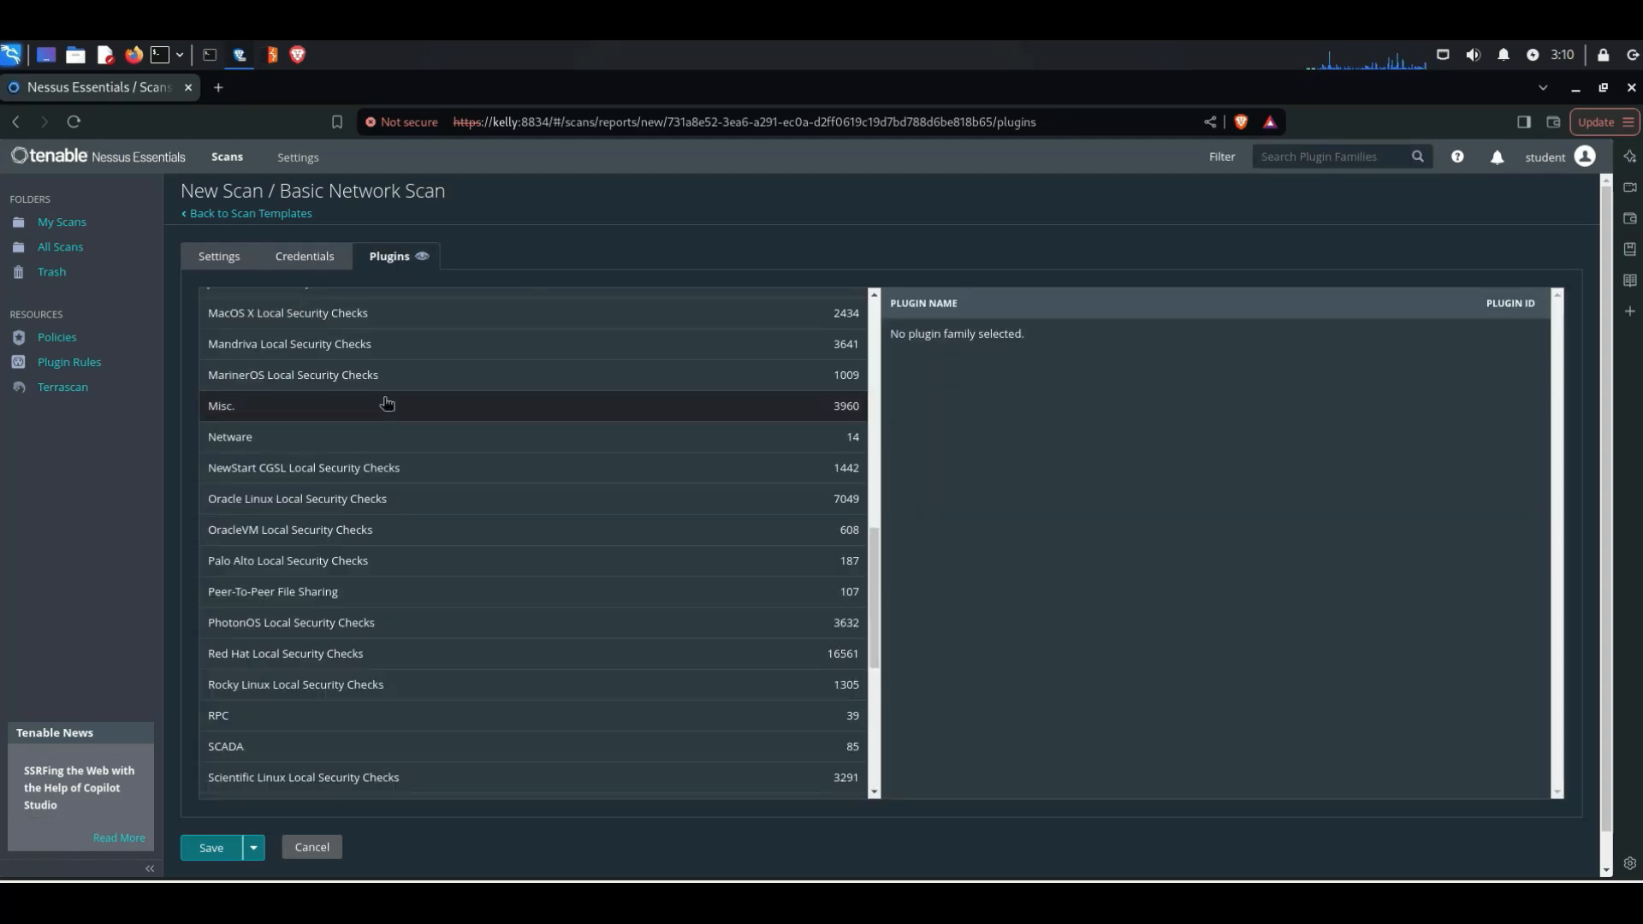
pyautogui.scroll(-1, 333, 787)
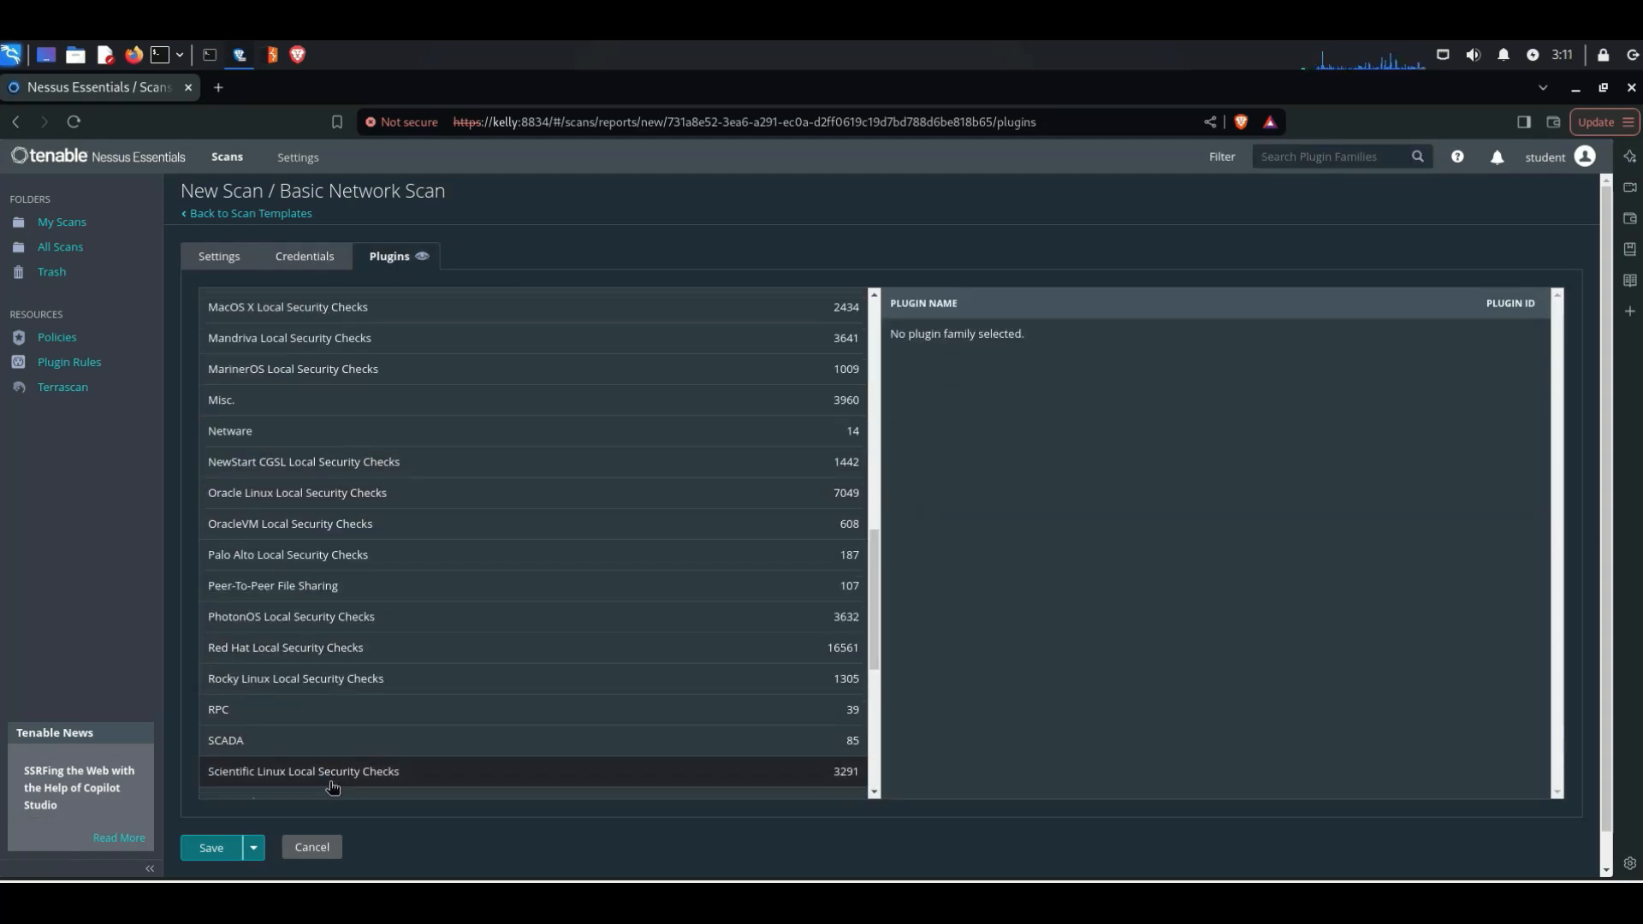
pyautogui.scroll(-1, 338, 770)
pyautogui.scroll(-3, 347, 753)
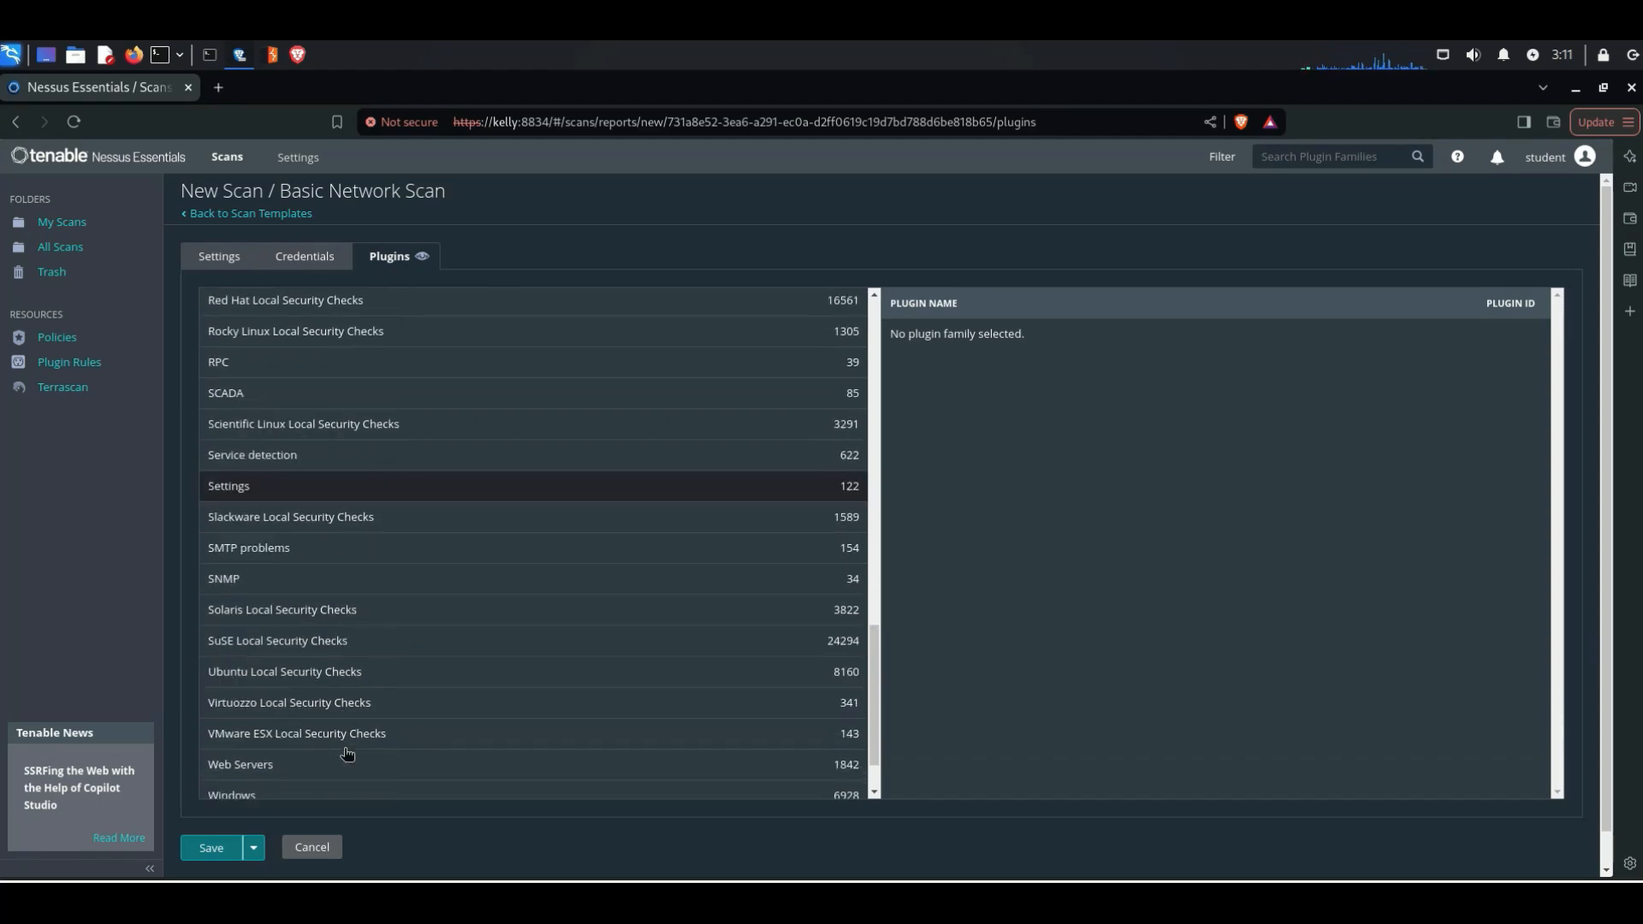
pyautogui.scroll(-2, 342, 753)
pyautogui.scroll(-1, 338, 753)
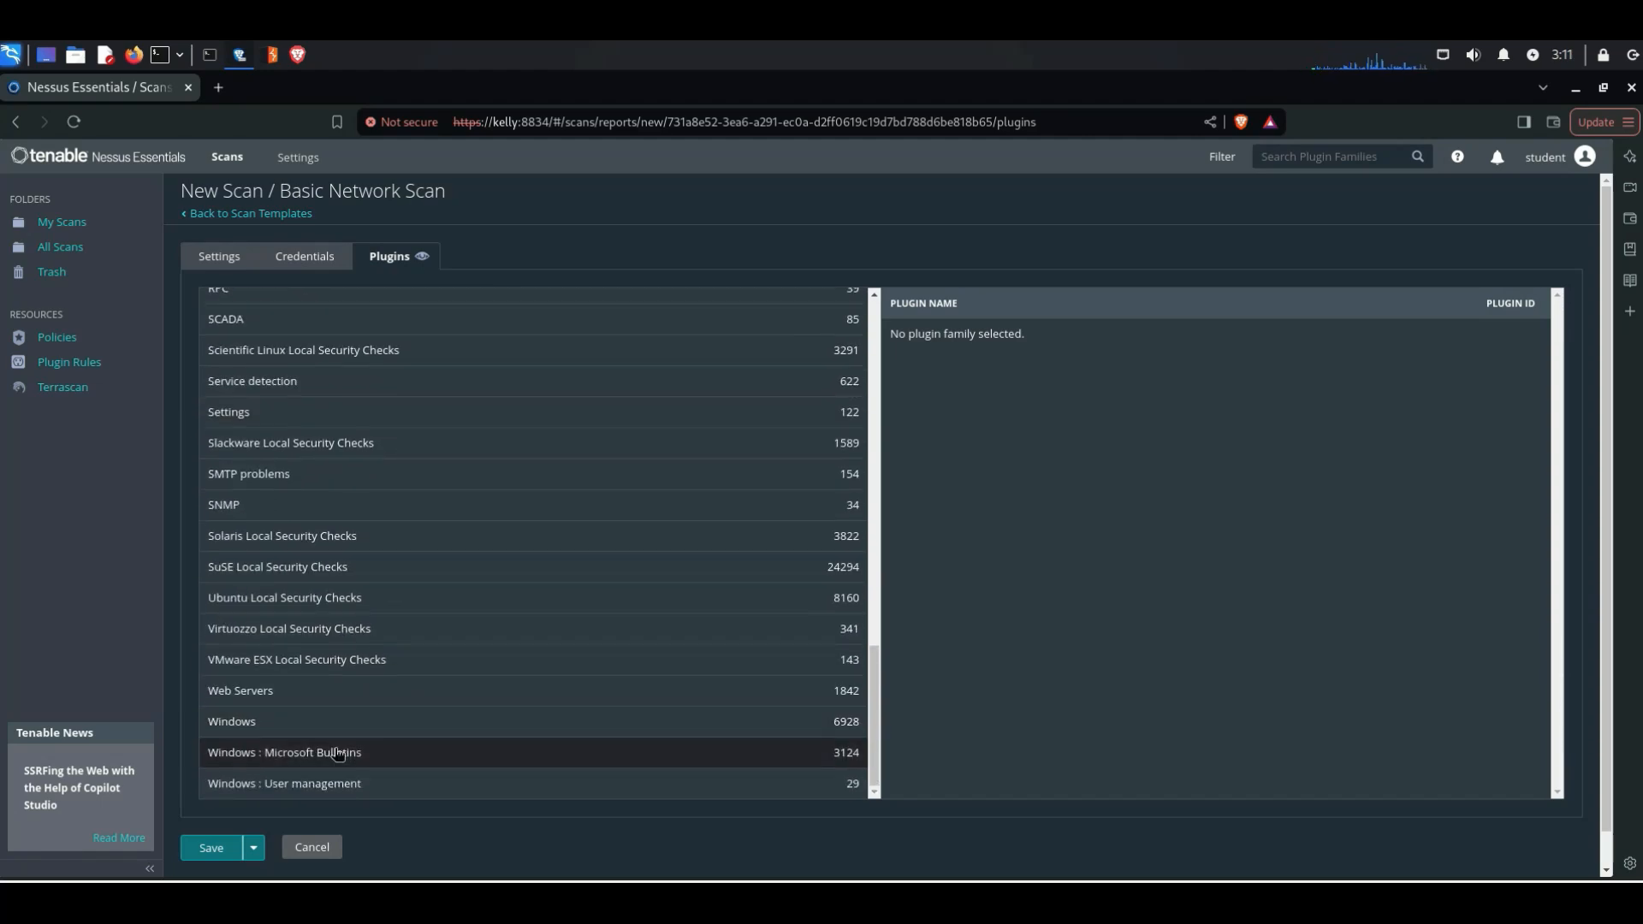
pyautogui.scroll(7, 337, 736)
# Step: Enable the schedule in the scan's basic settings
pyautogui.click(221, 256)
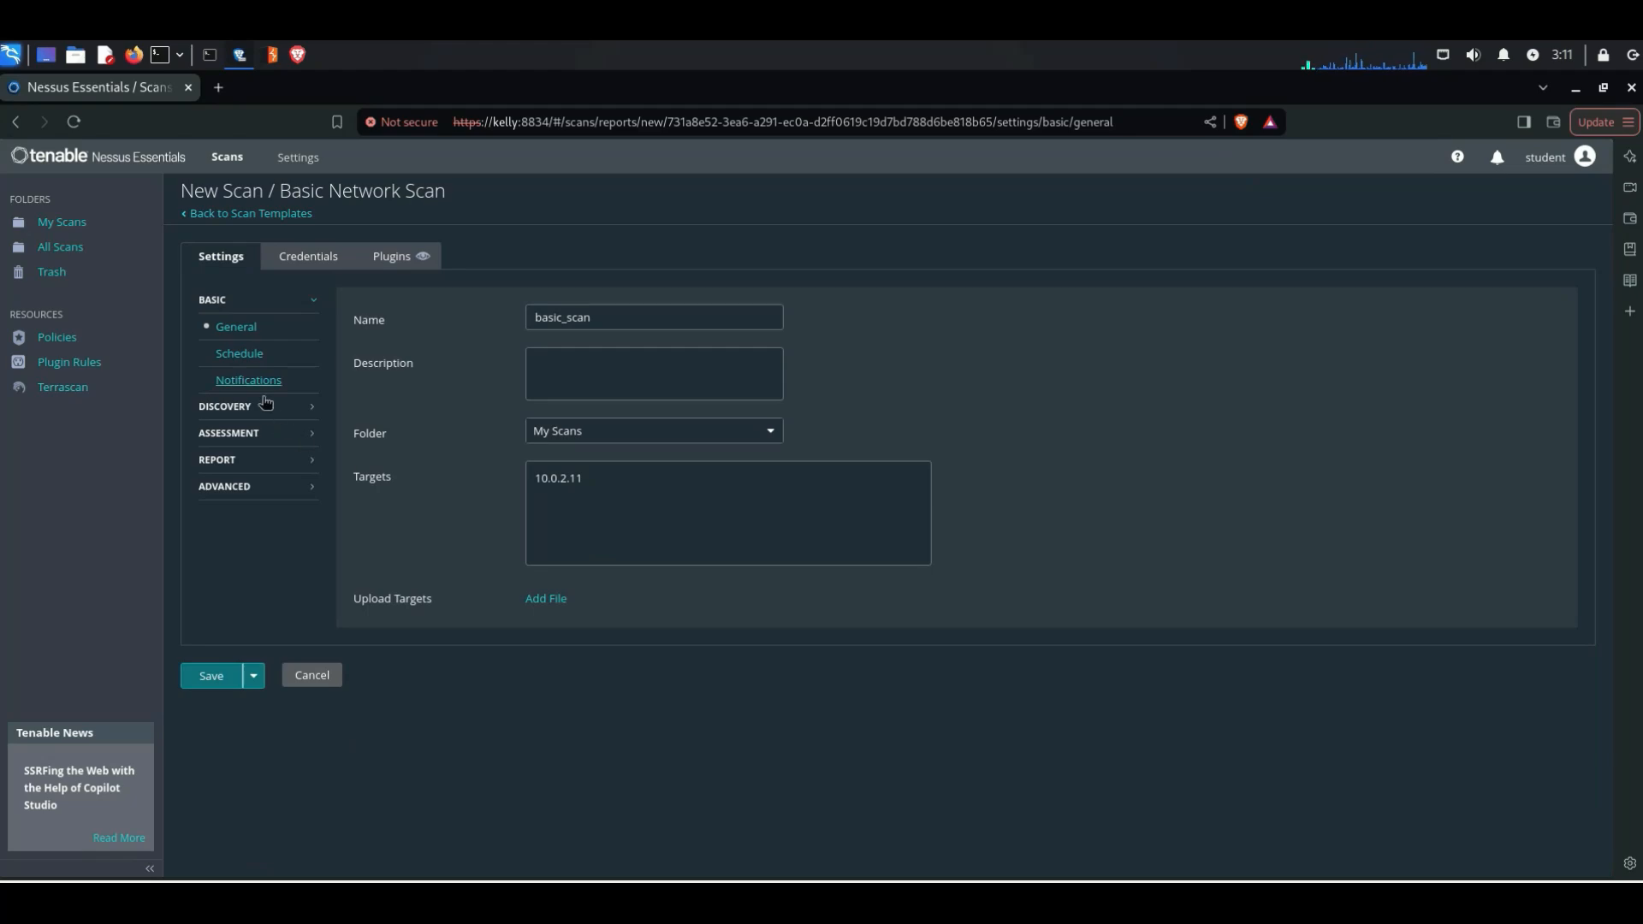
pyautogui.click(239, 356)
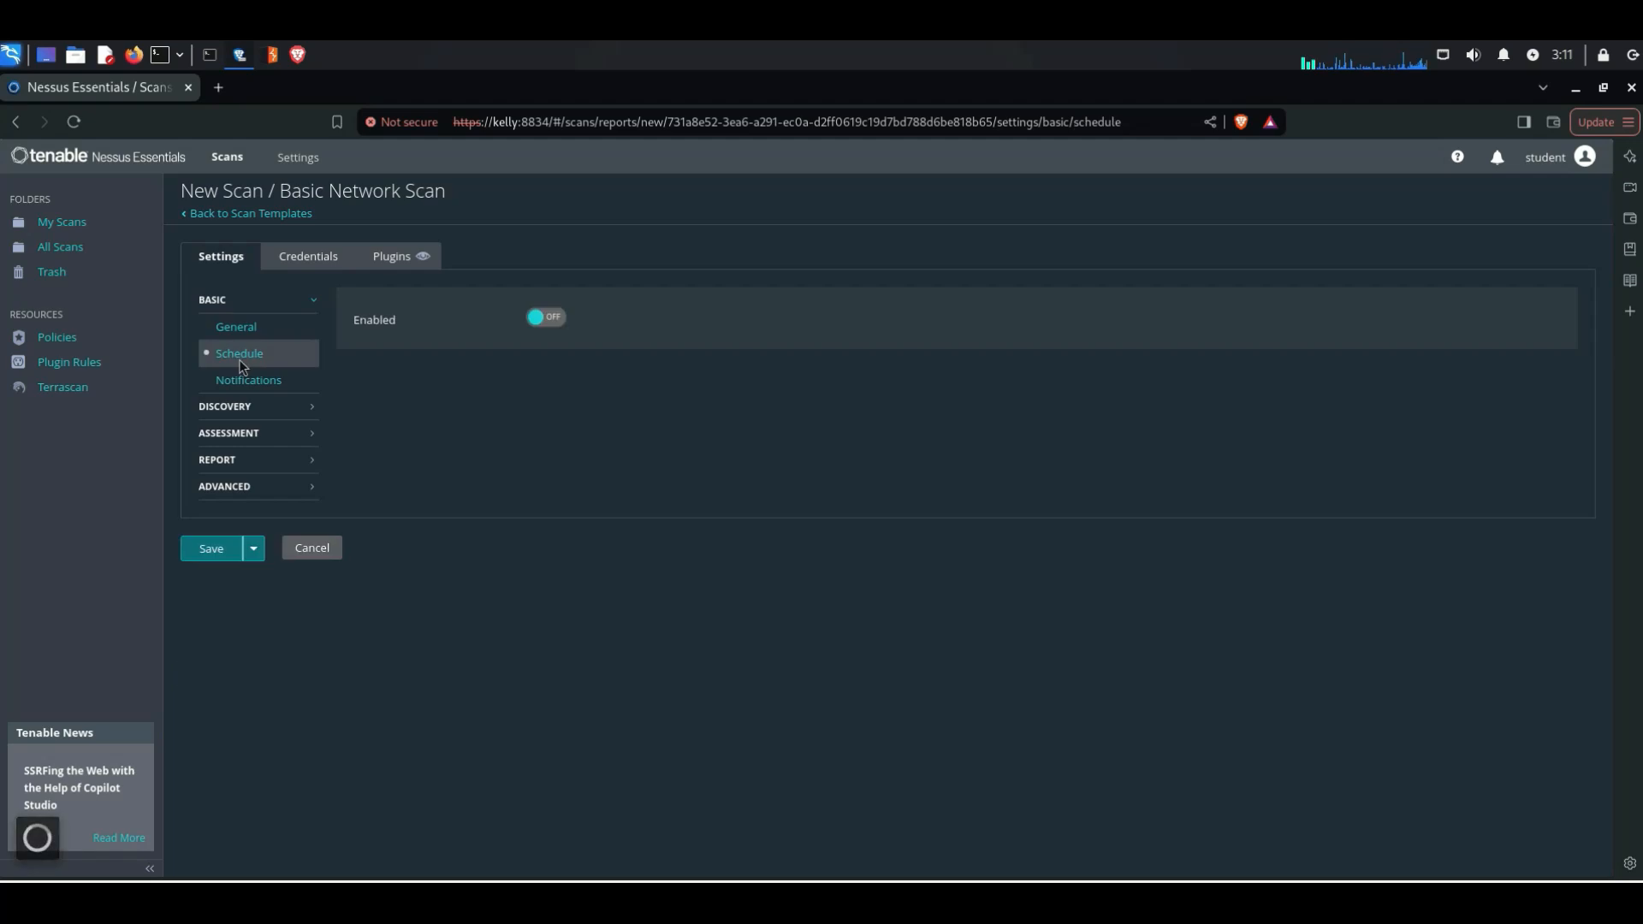
pyautogui.click(548, 319)
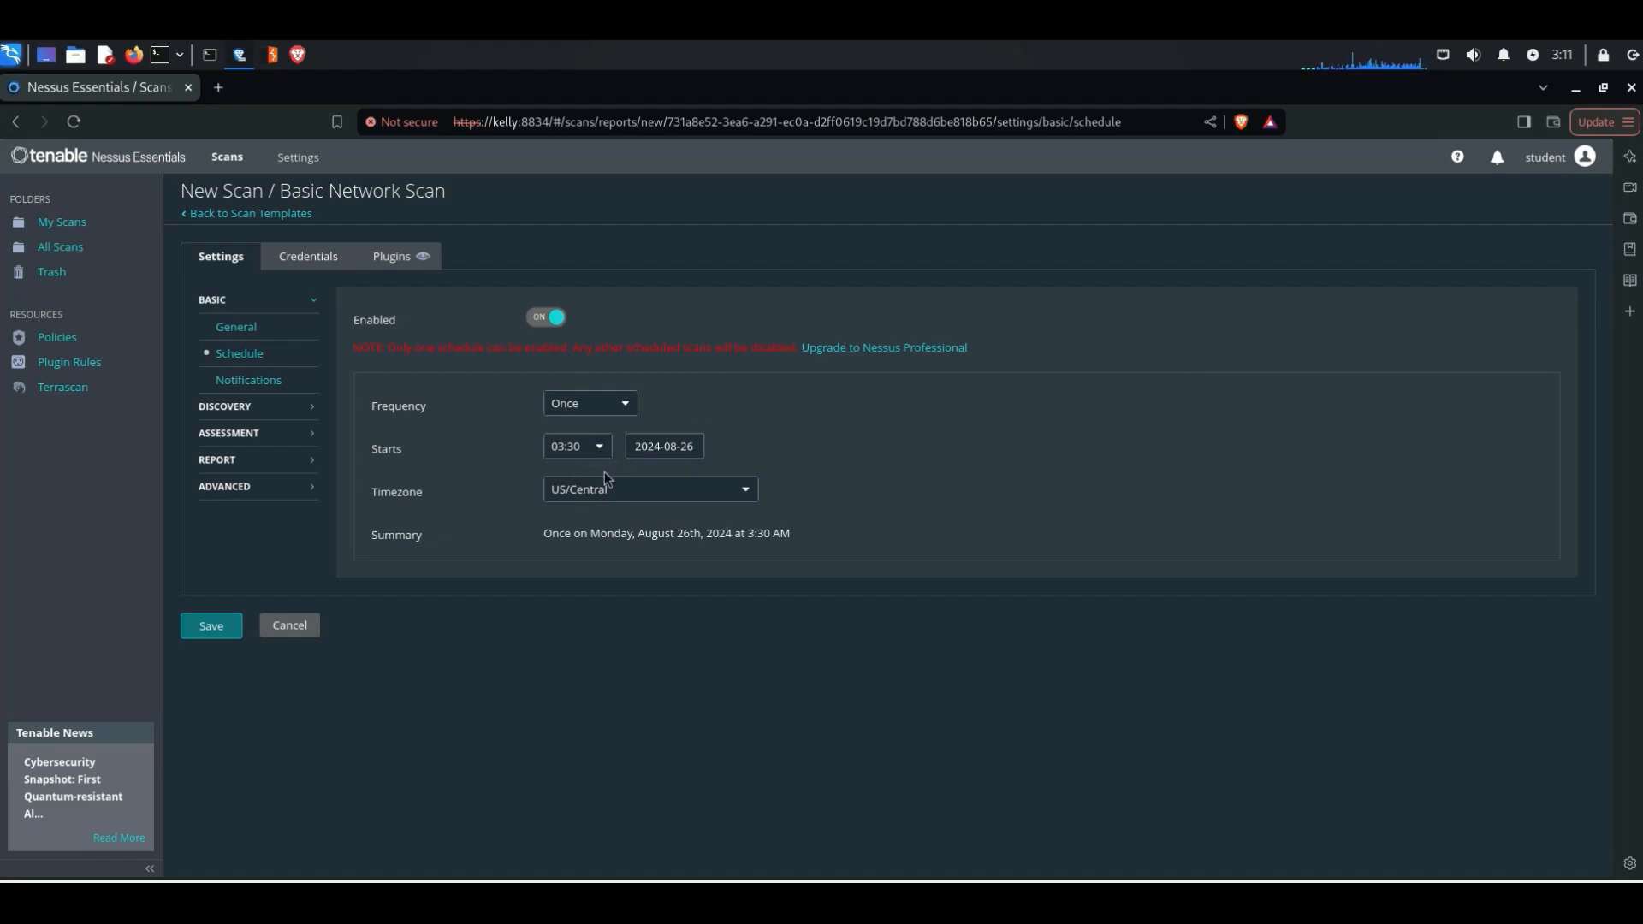
# Step: Review the notification settings and the discovery scan types, trying Custom and returning to Port scan (common ports)
pyautogui.click(253, 381)
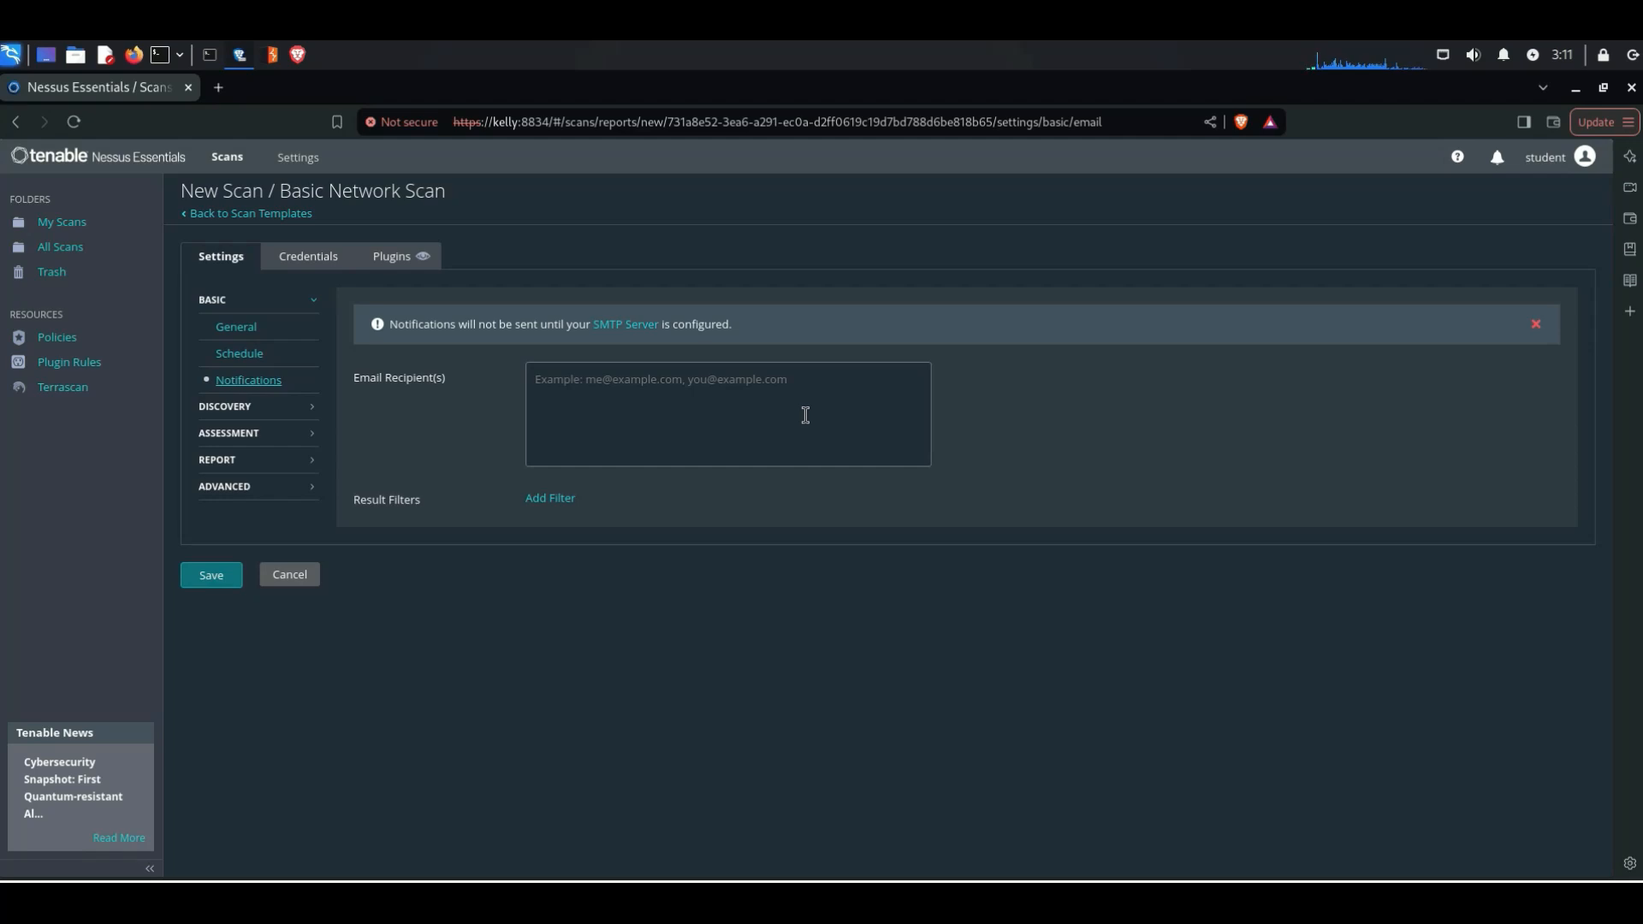
pyautogui.click(261, 408)
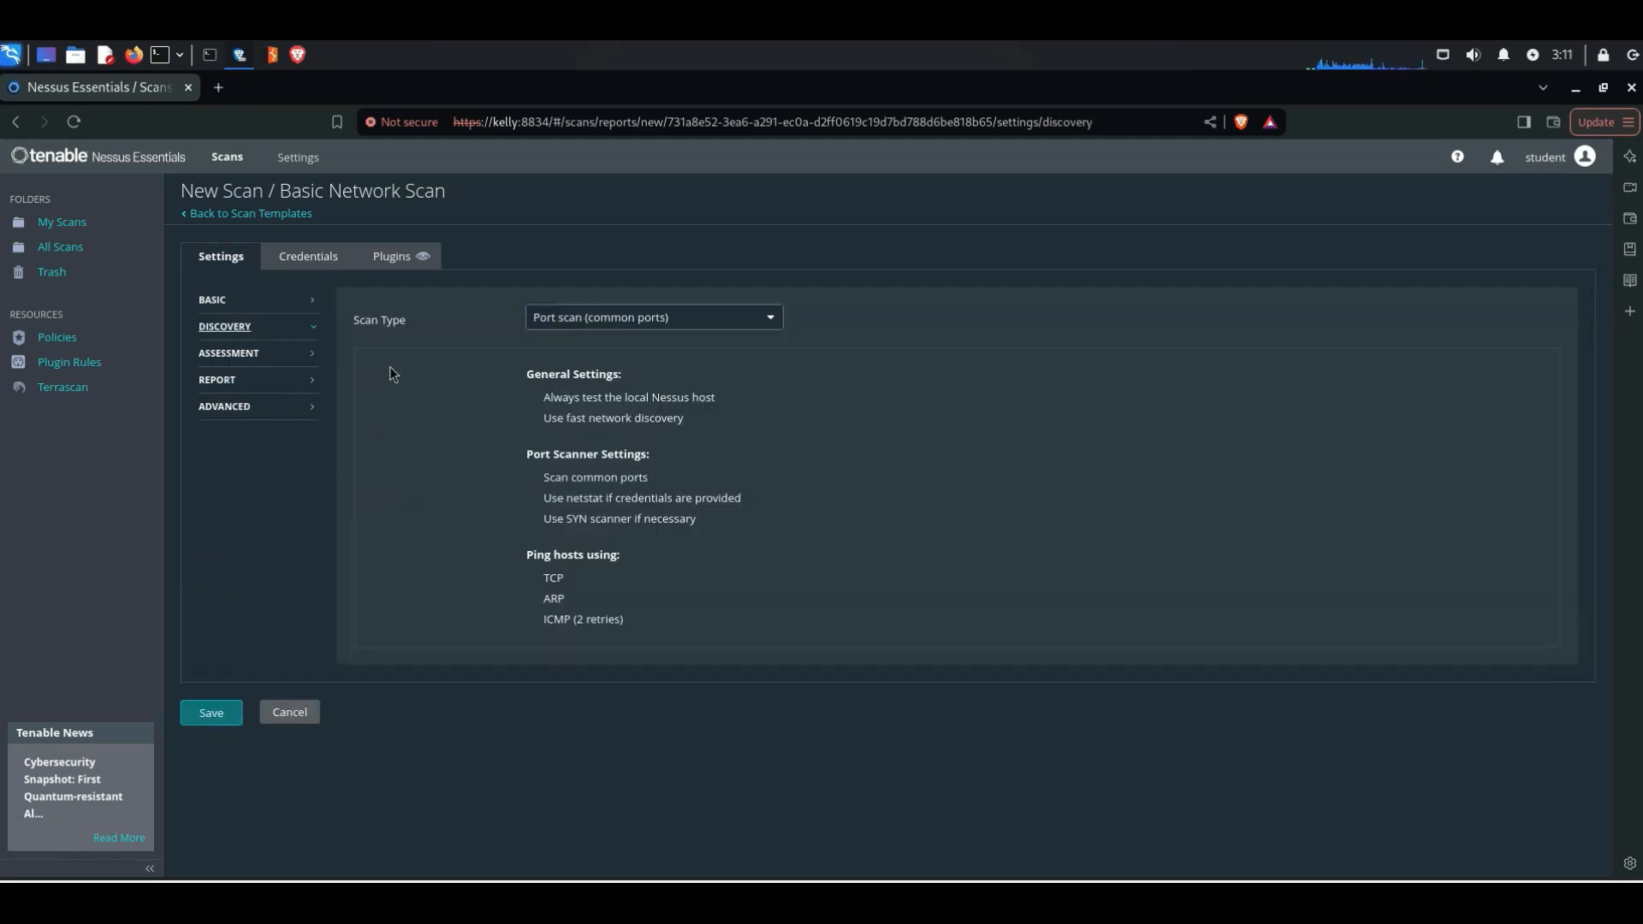
pyautogui.click(603, 325)
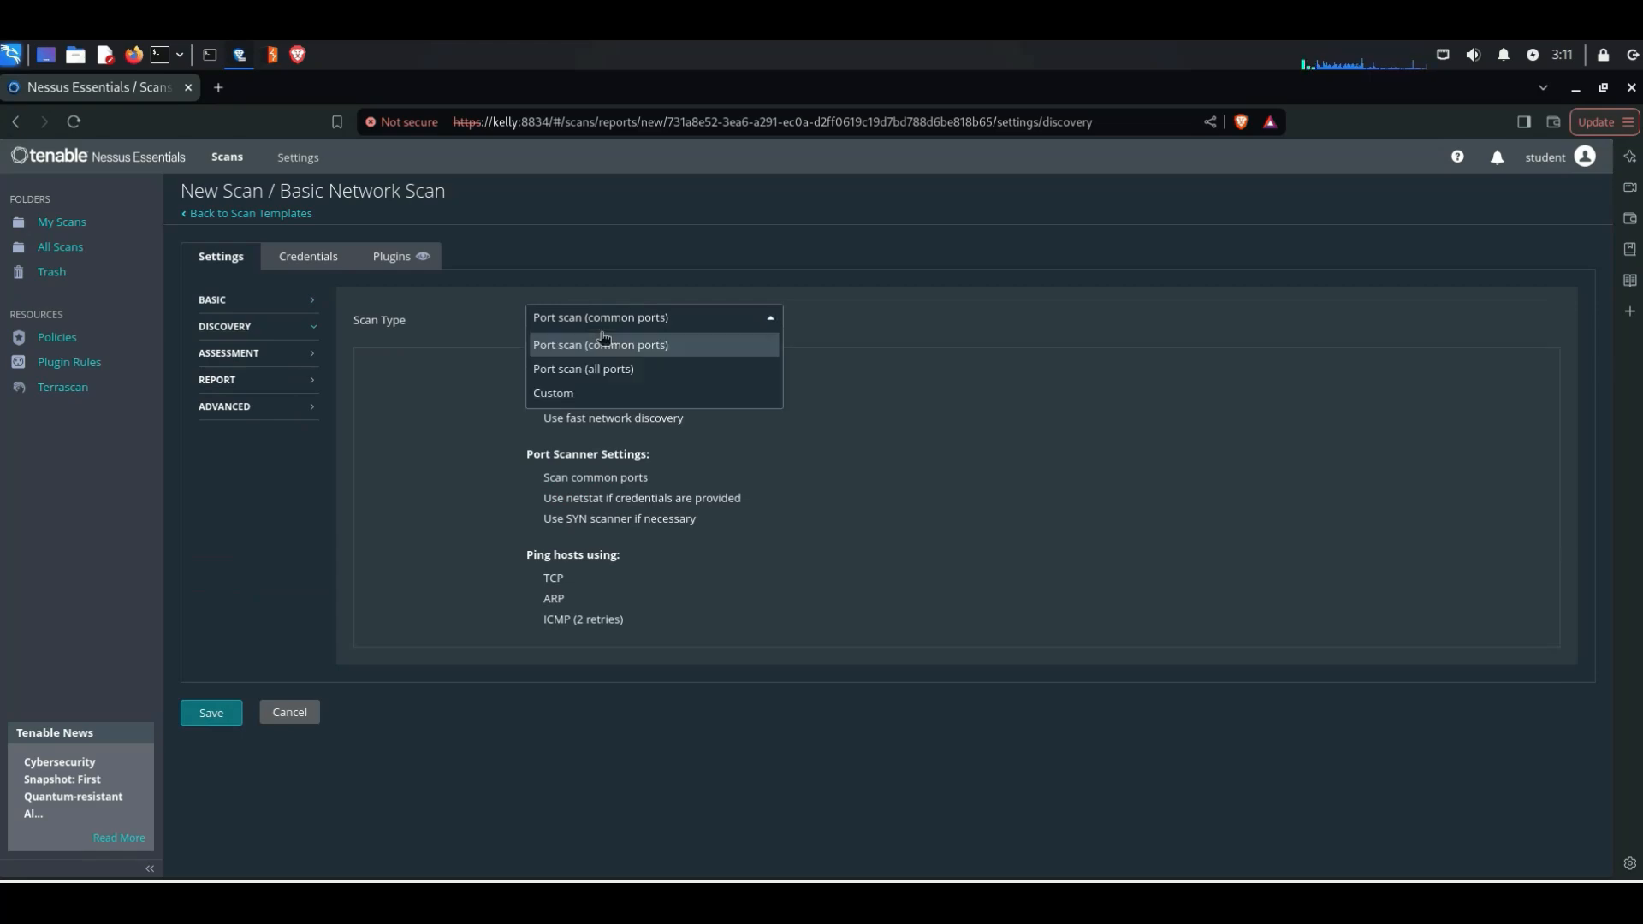
pyautogui.click(582, 391)
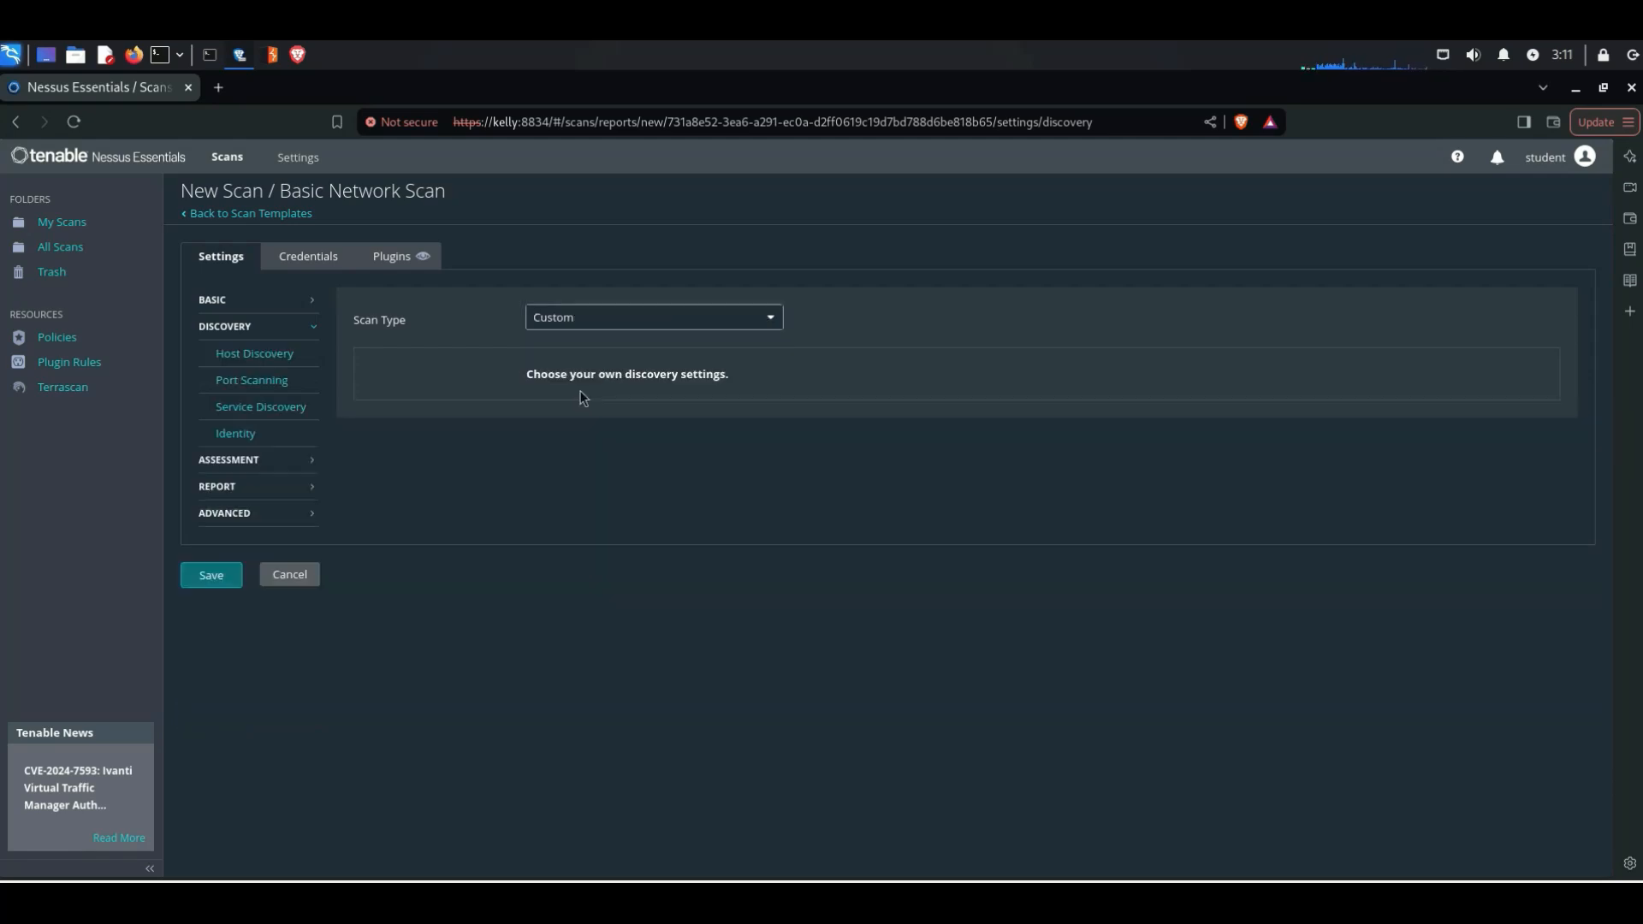
pyautogui.click(620, 329)
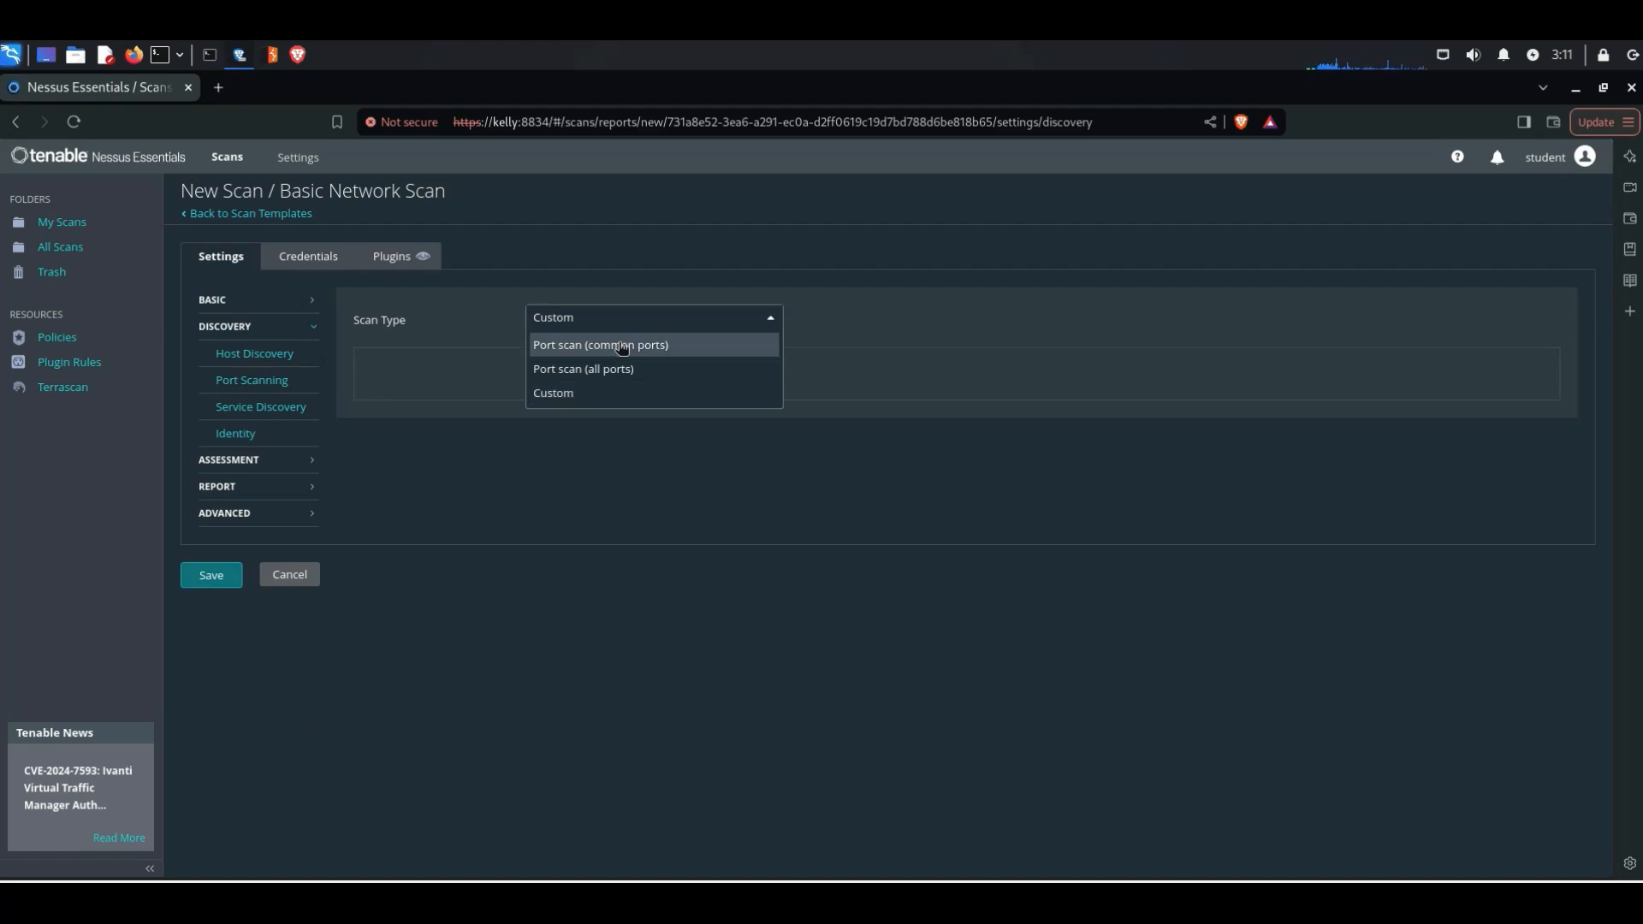
pyautogui.click(630, 352)
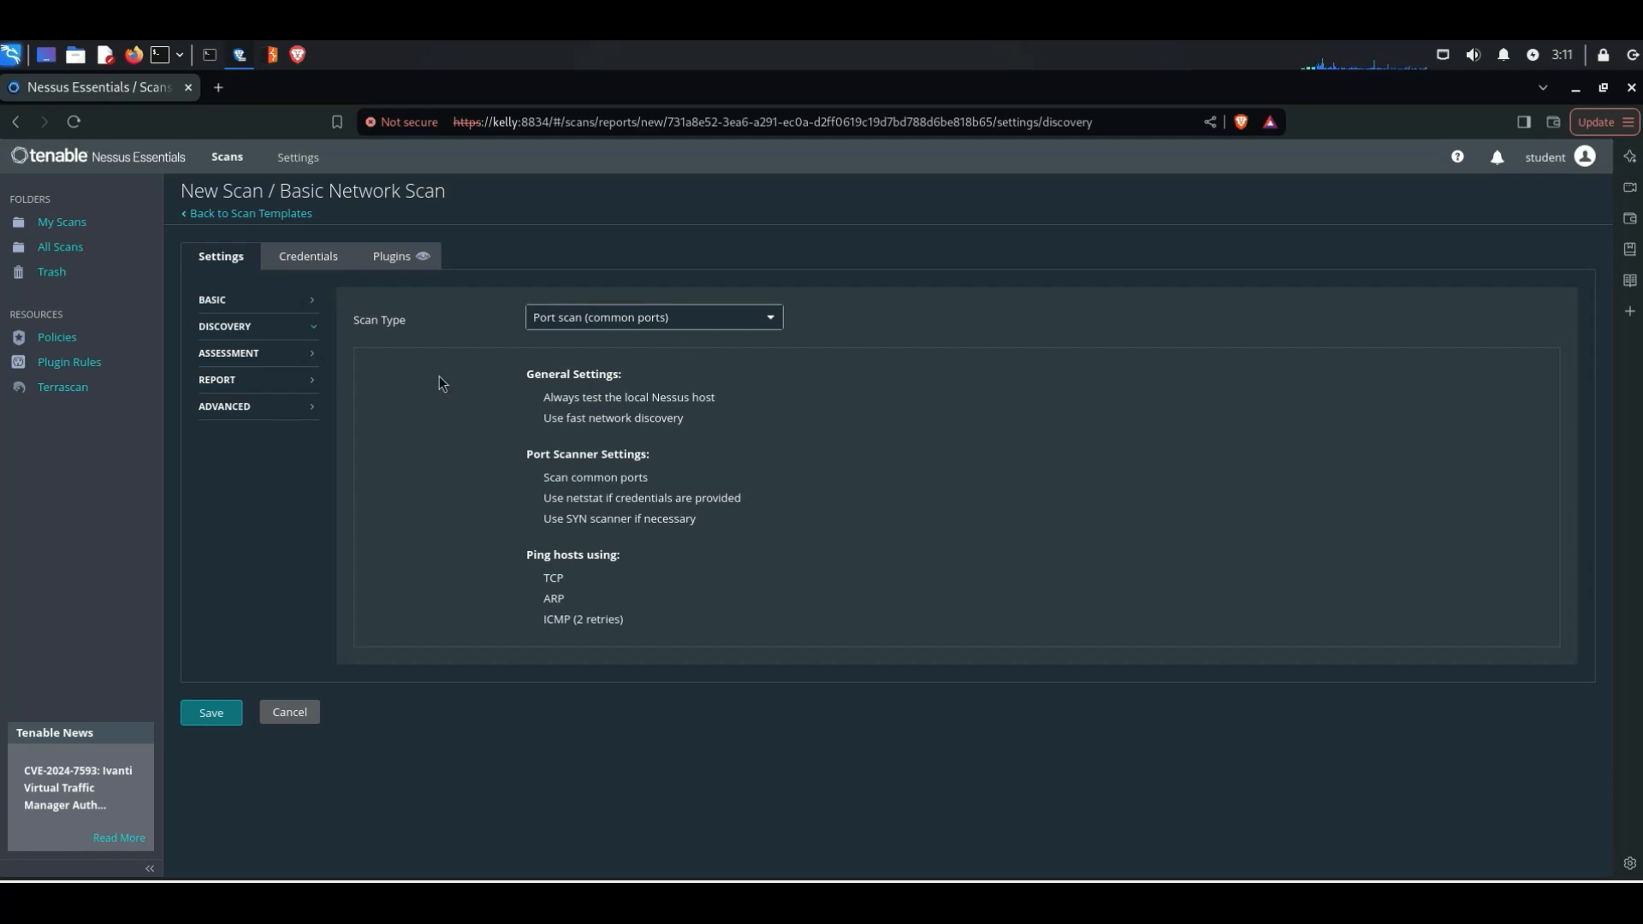
# Step: Review the scan types offered in the assessment settings, keeping Default
pyautogui.click(256, 363)
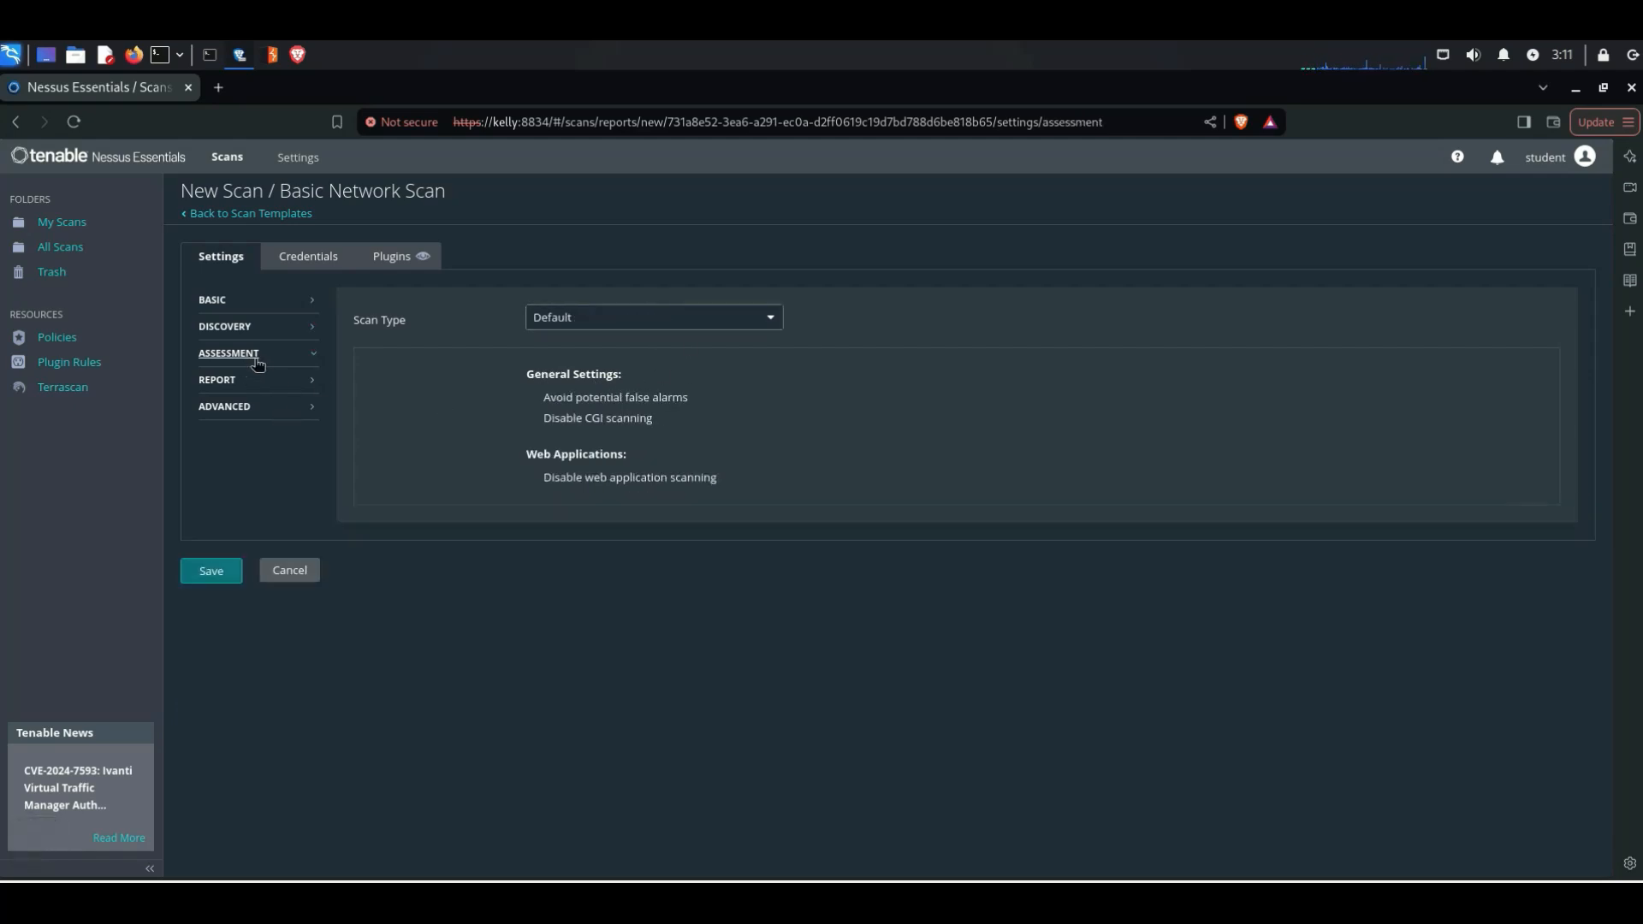
pyautogui.click(656, 331)
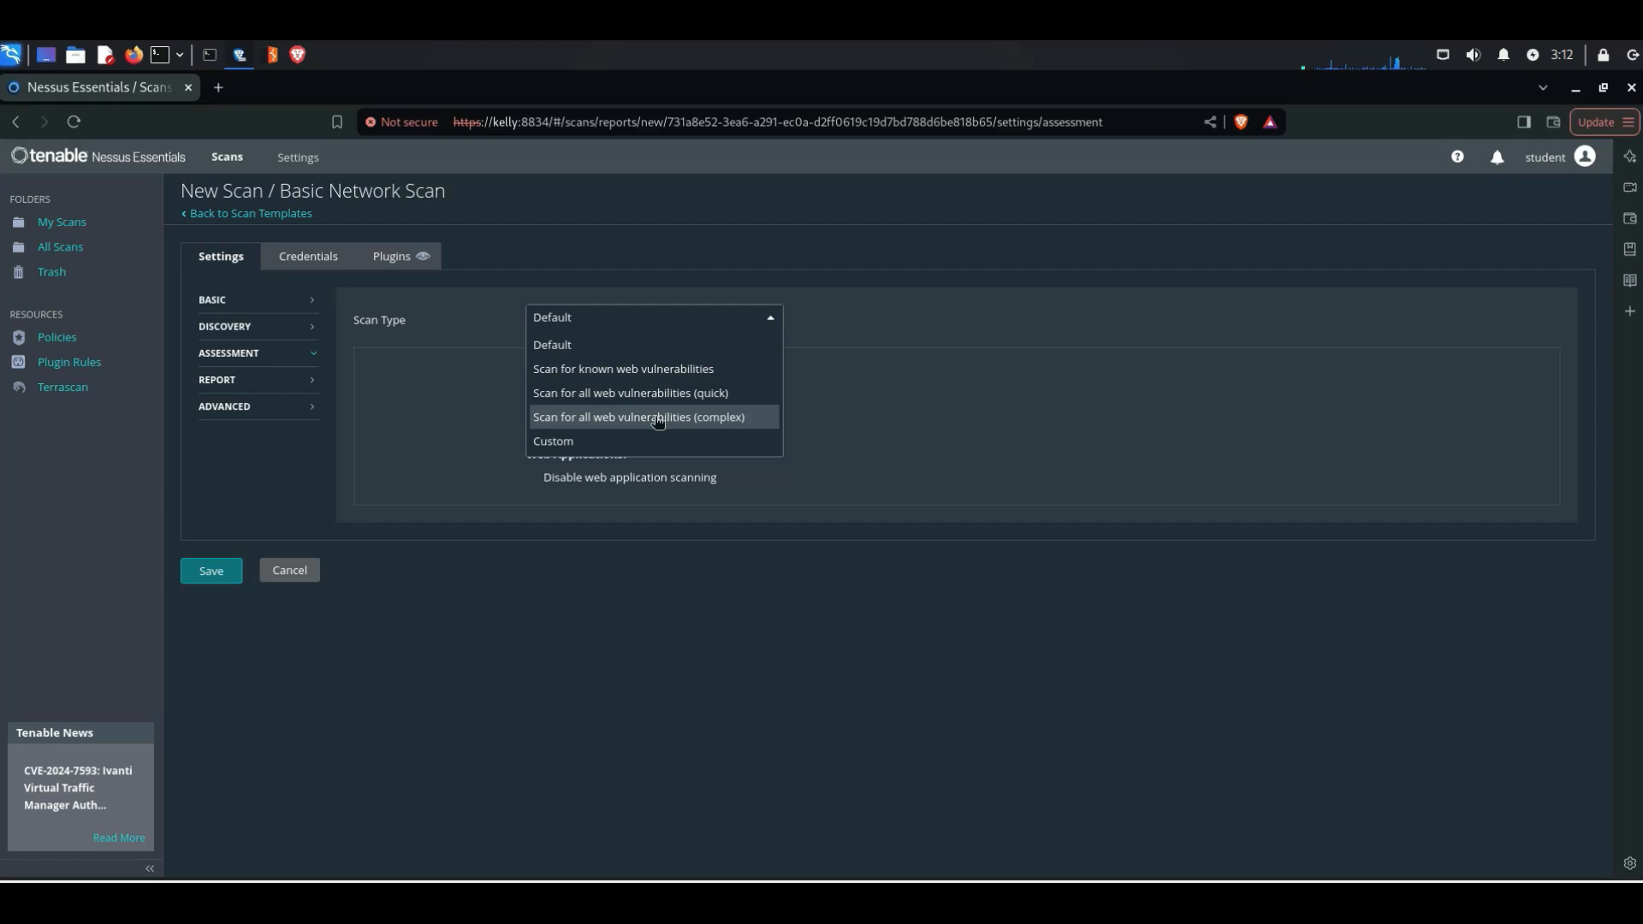
pyautogui.click(612, 356)
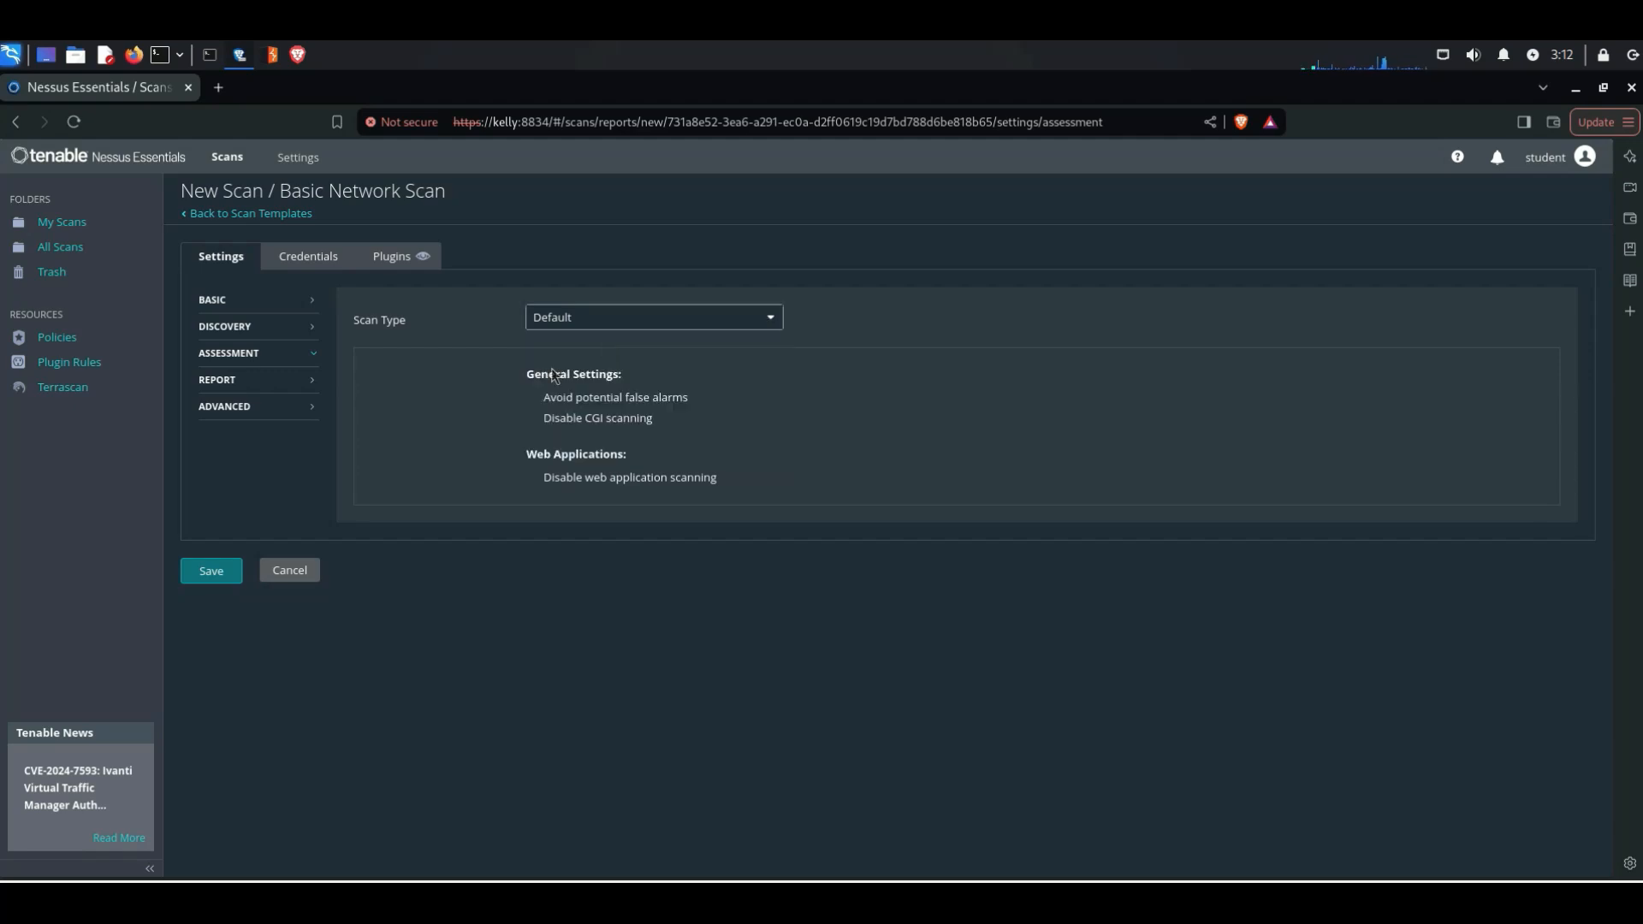
# Step: Review the report processing and output options and the advanced scan types, keeping the advanced scan type at Default
pyautogui.click(312, 385)
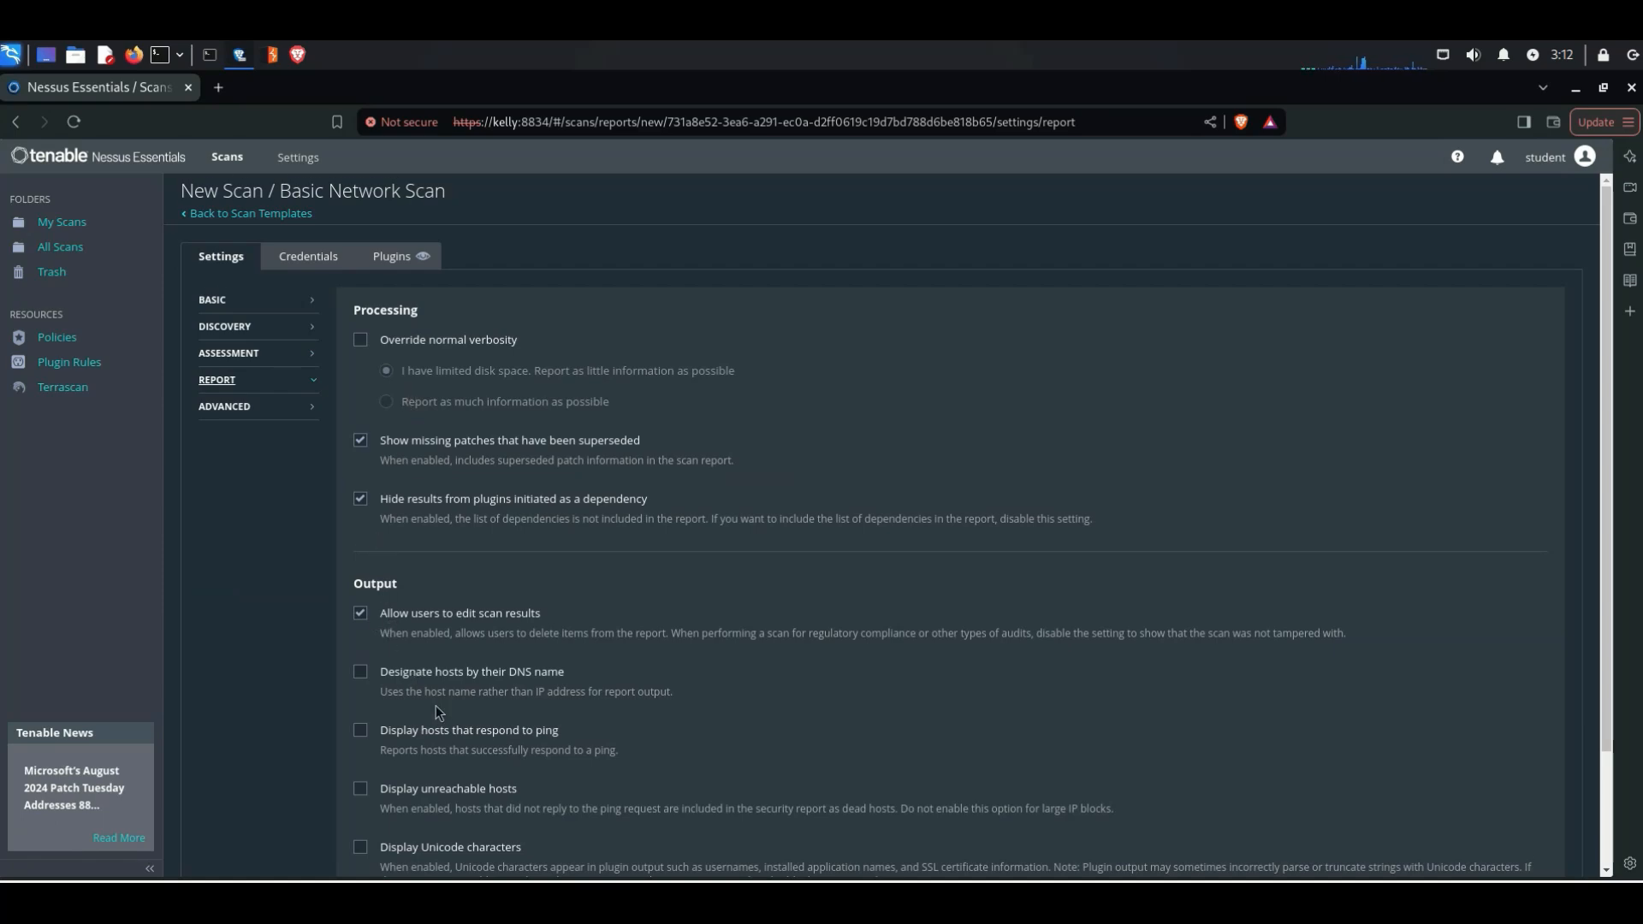
pyautogui.scroll(-2, 436, 712)
pyautogui.scroll(2, 436, 712)
pyautogui.click(246, 407)
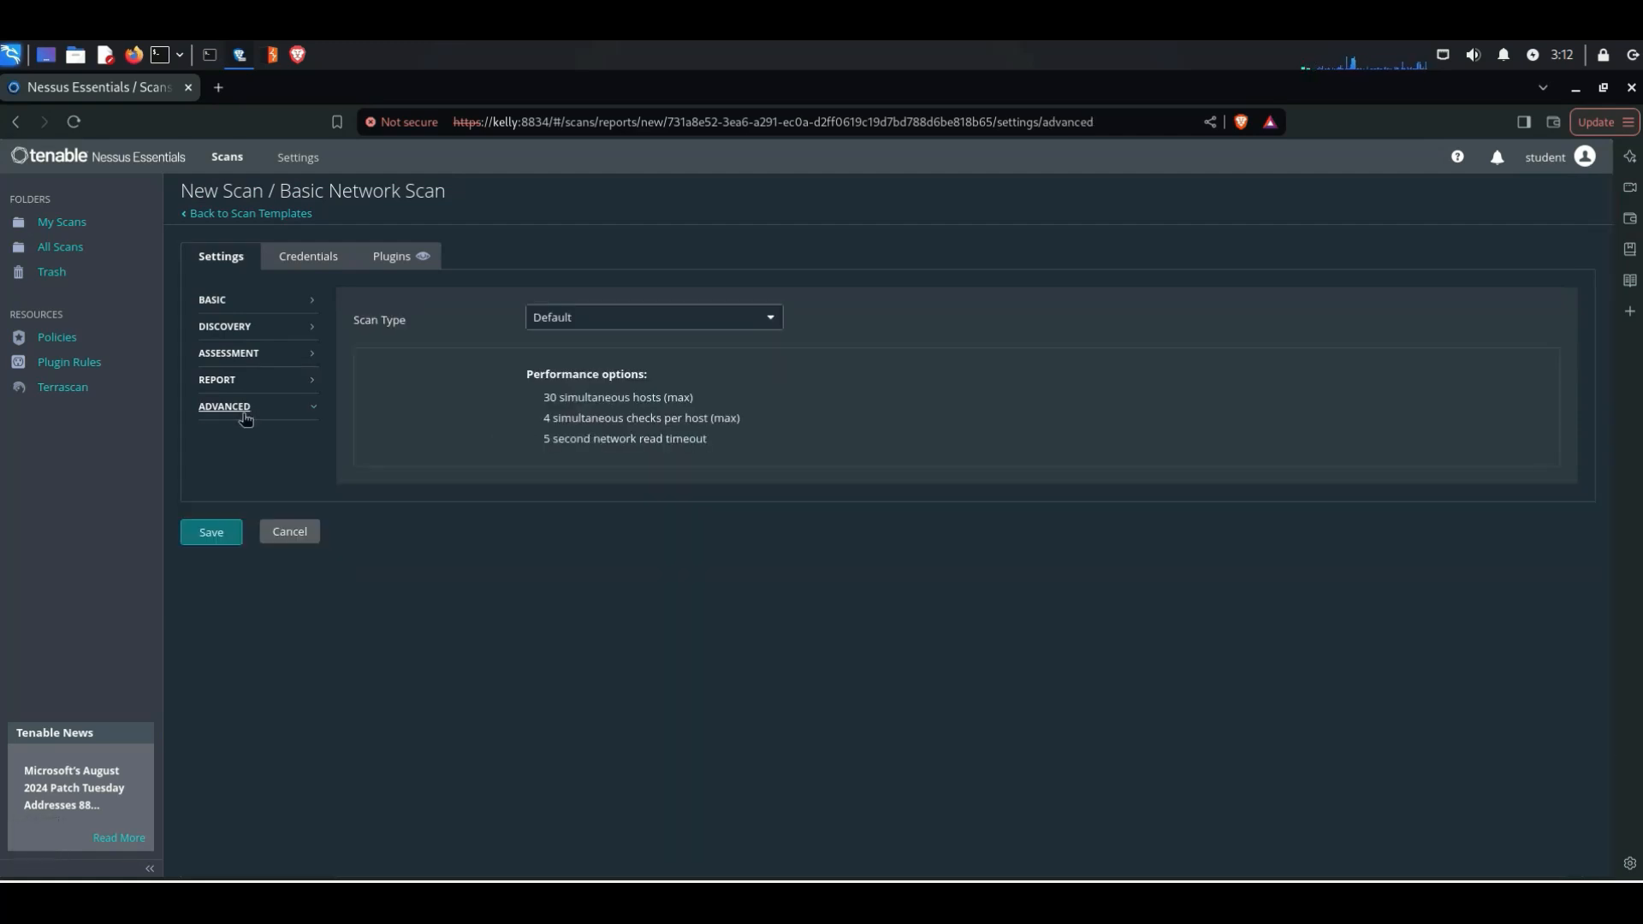
pyautogui.click(593, 320)
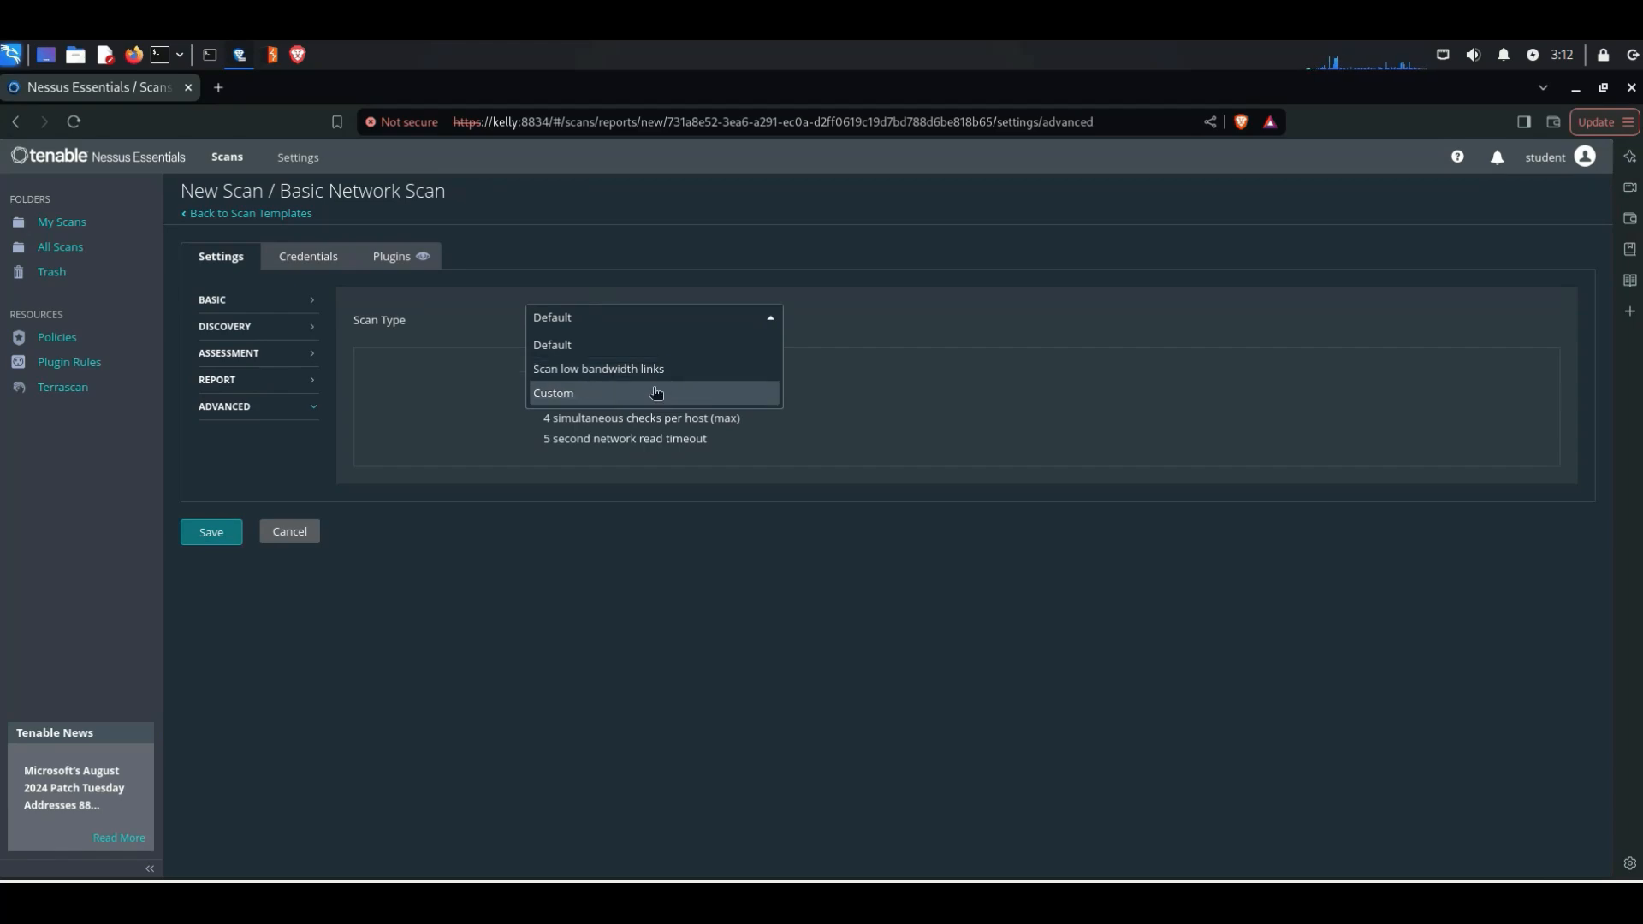
pyautogui.click(576, 347)
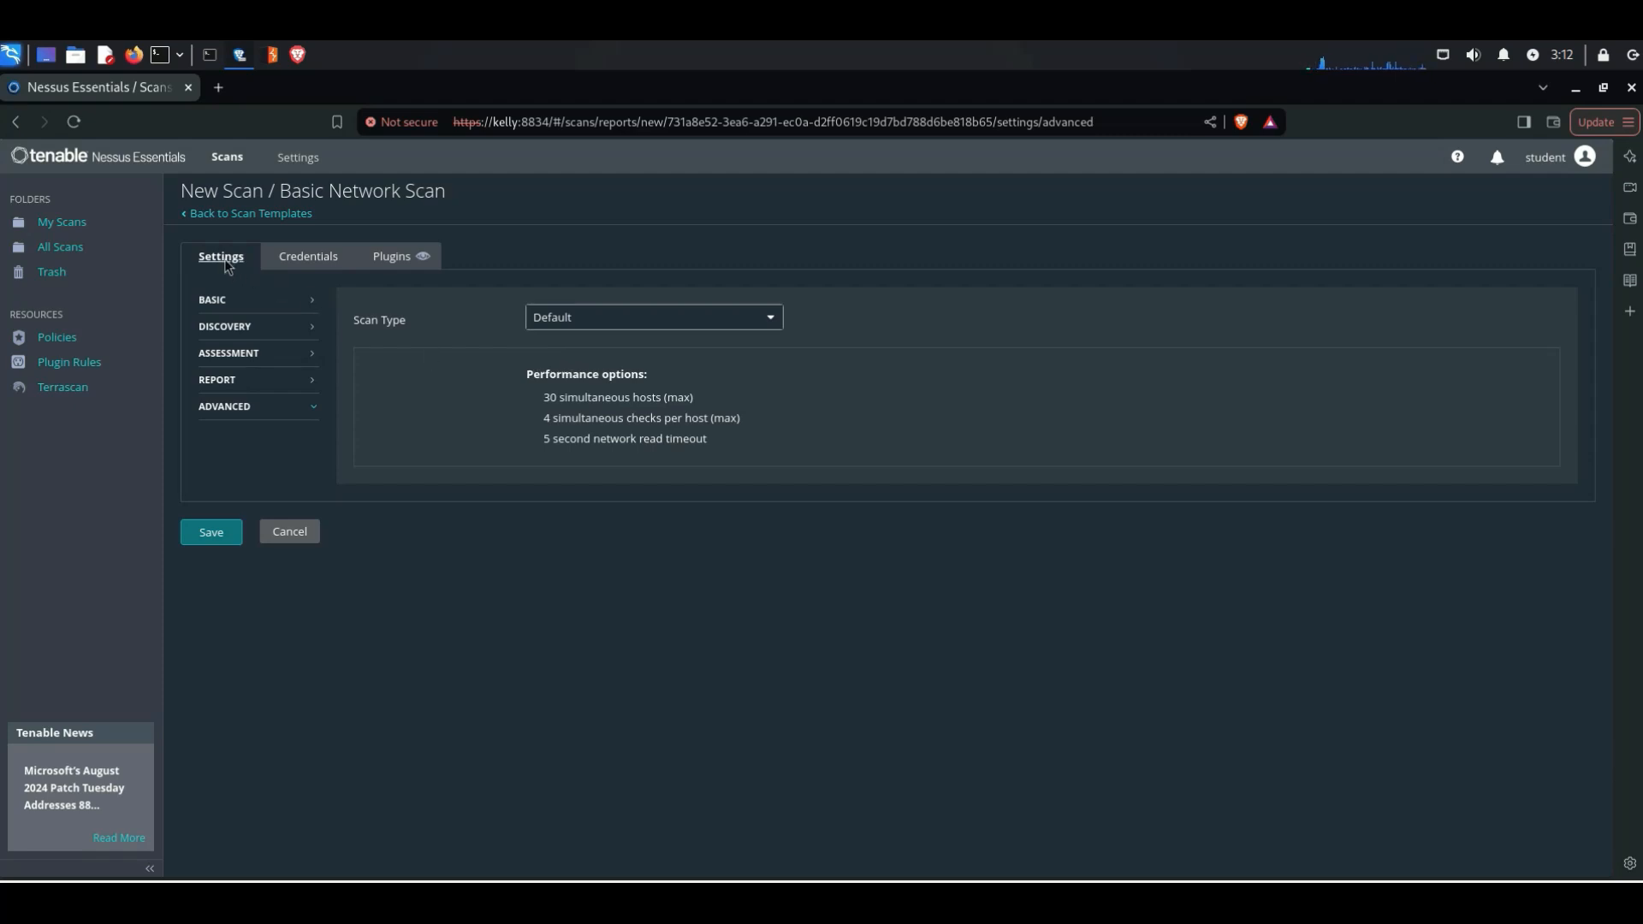
# Step: Save the scan configuration and launch basic_scan
pyautogui.click(229, 543)
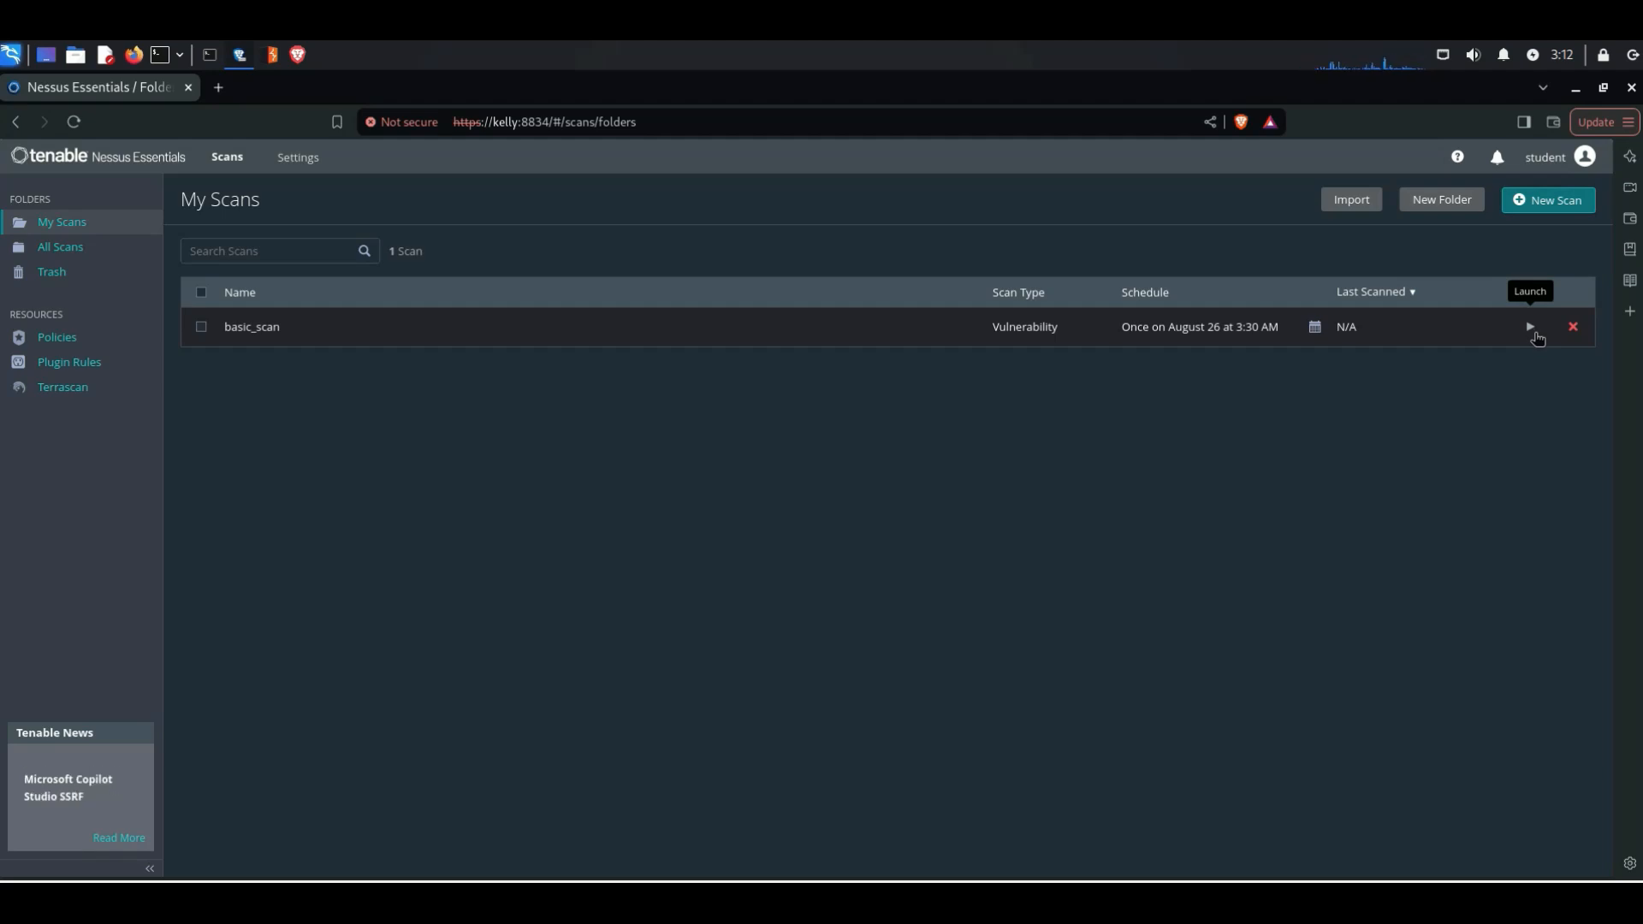
pyautogui.click(1537, 335)
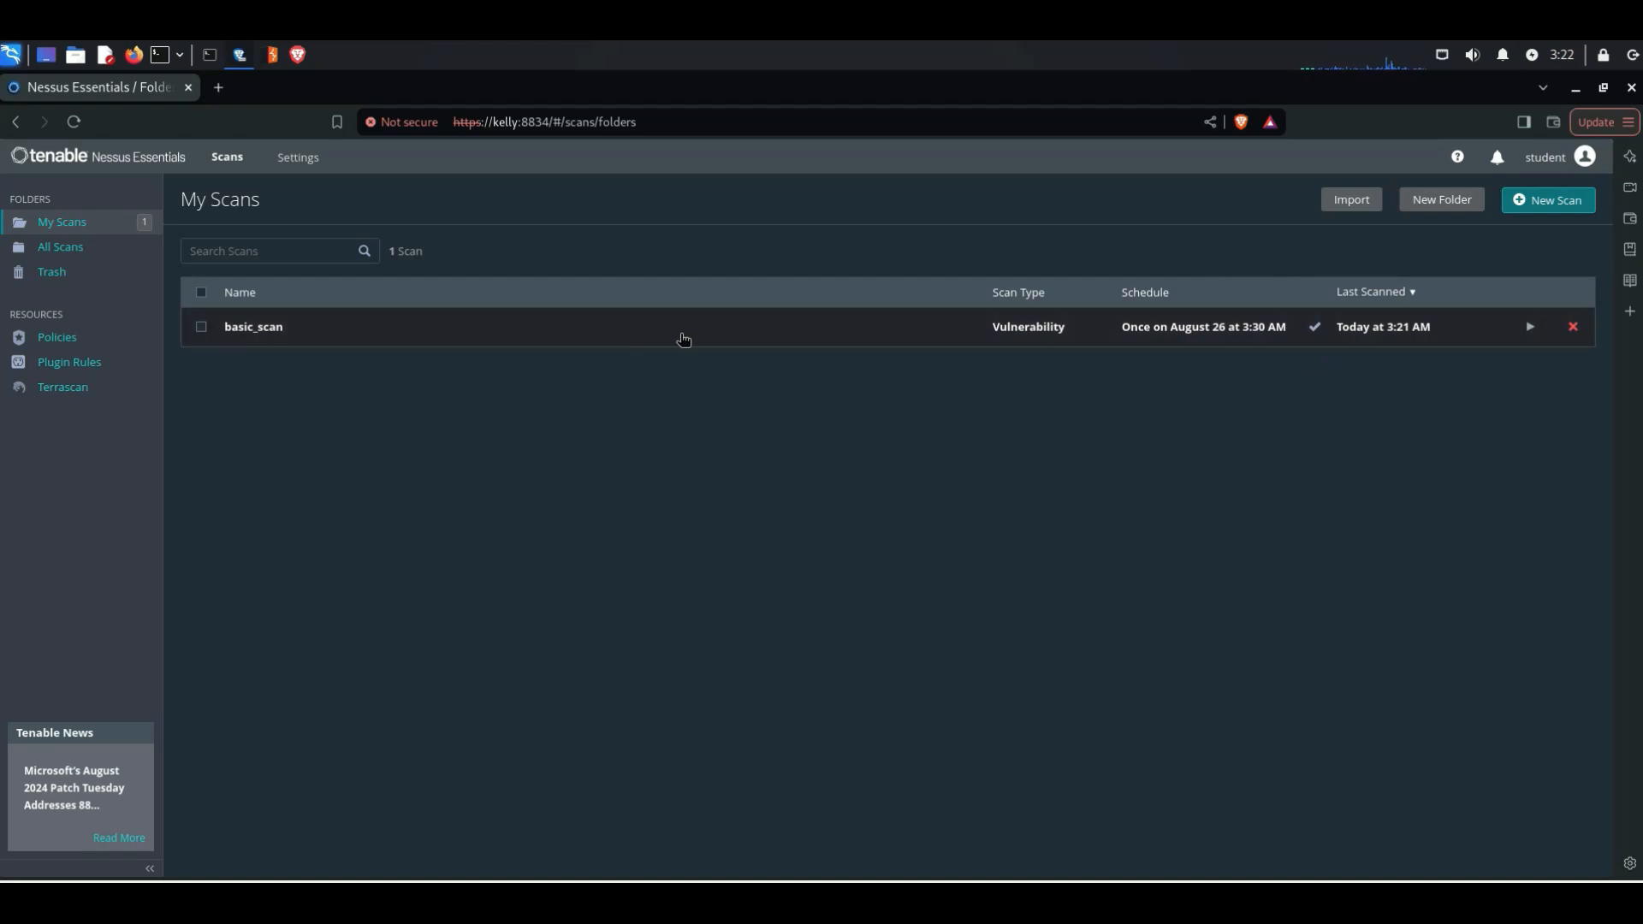
# Step: Open the basic_scan results and examine the vulnerability severity breakdown for host 10.0.2.11
pyautogui.click(684, 339)
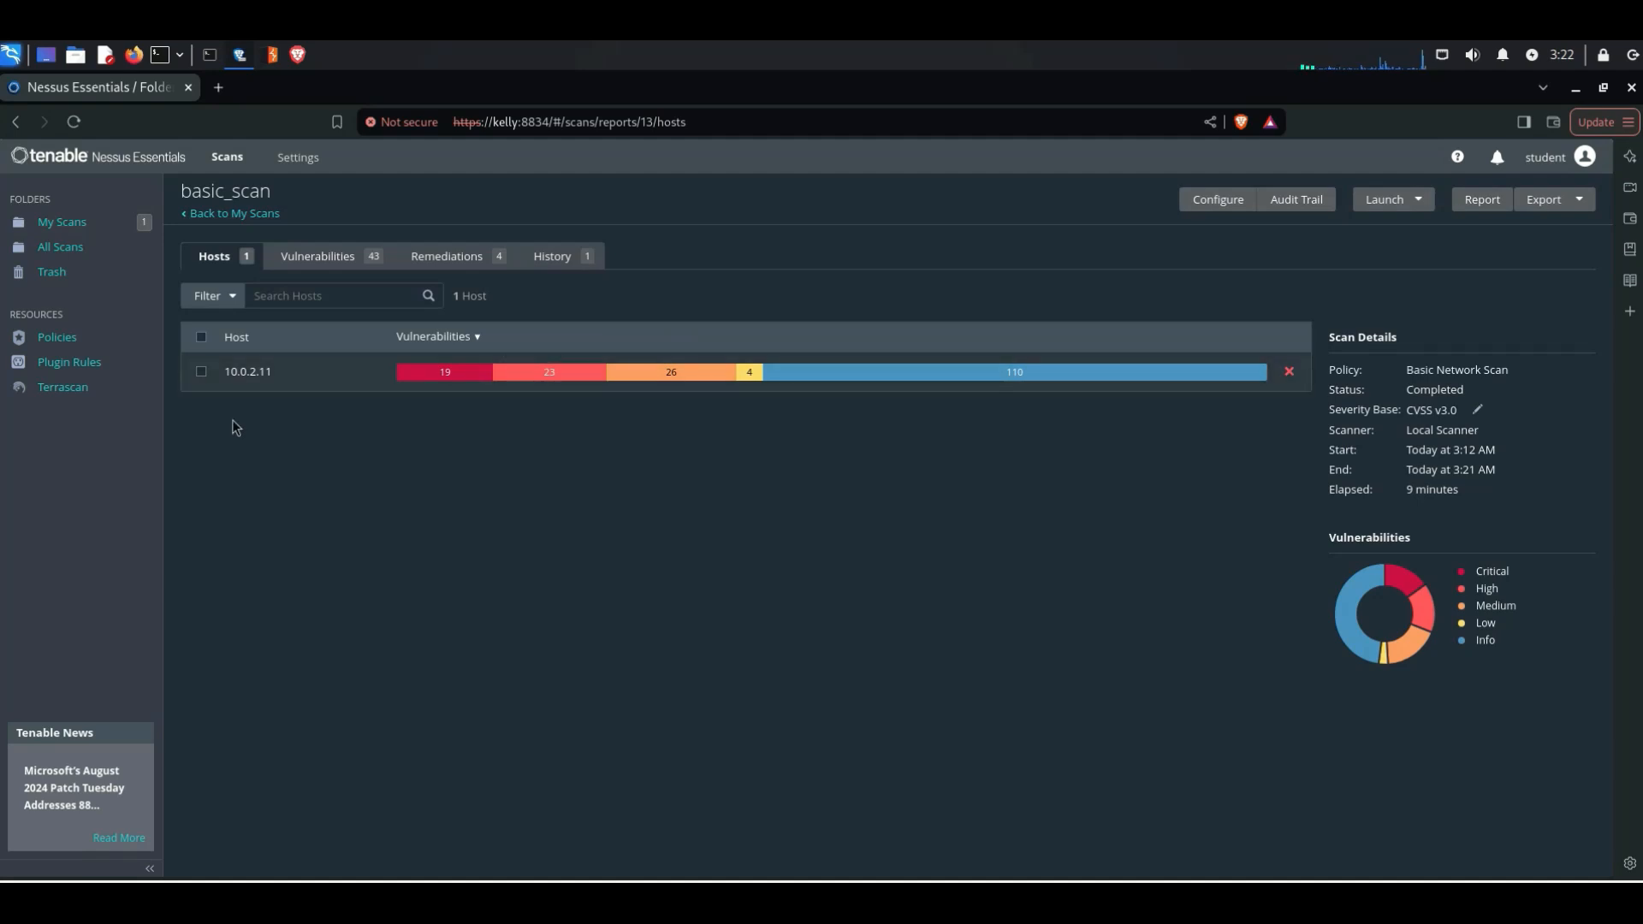
pyautogui.moveTo(447, 383)
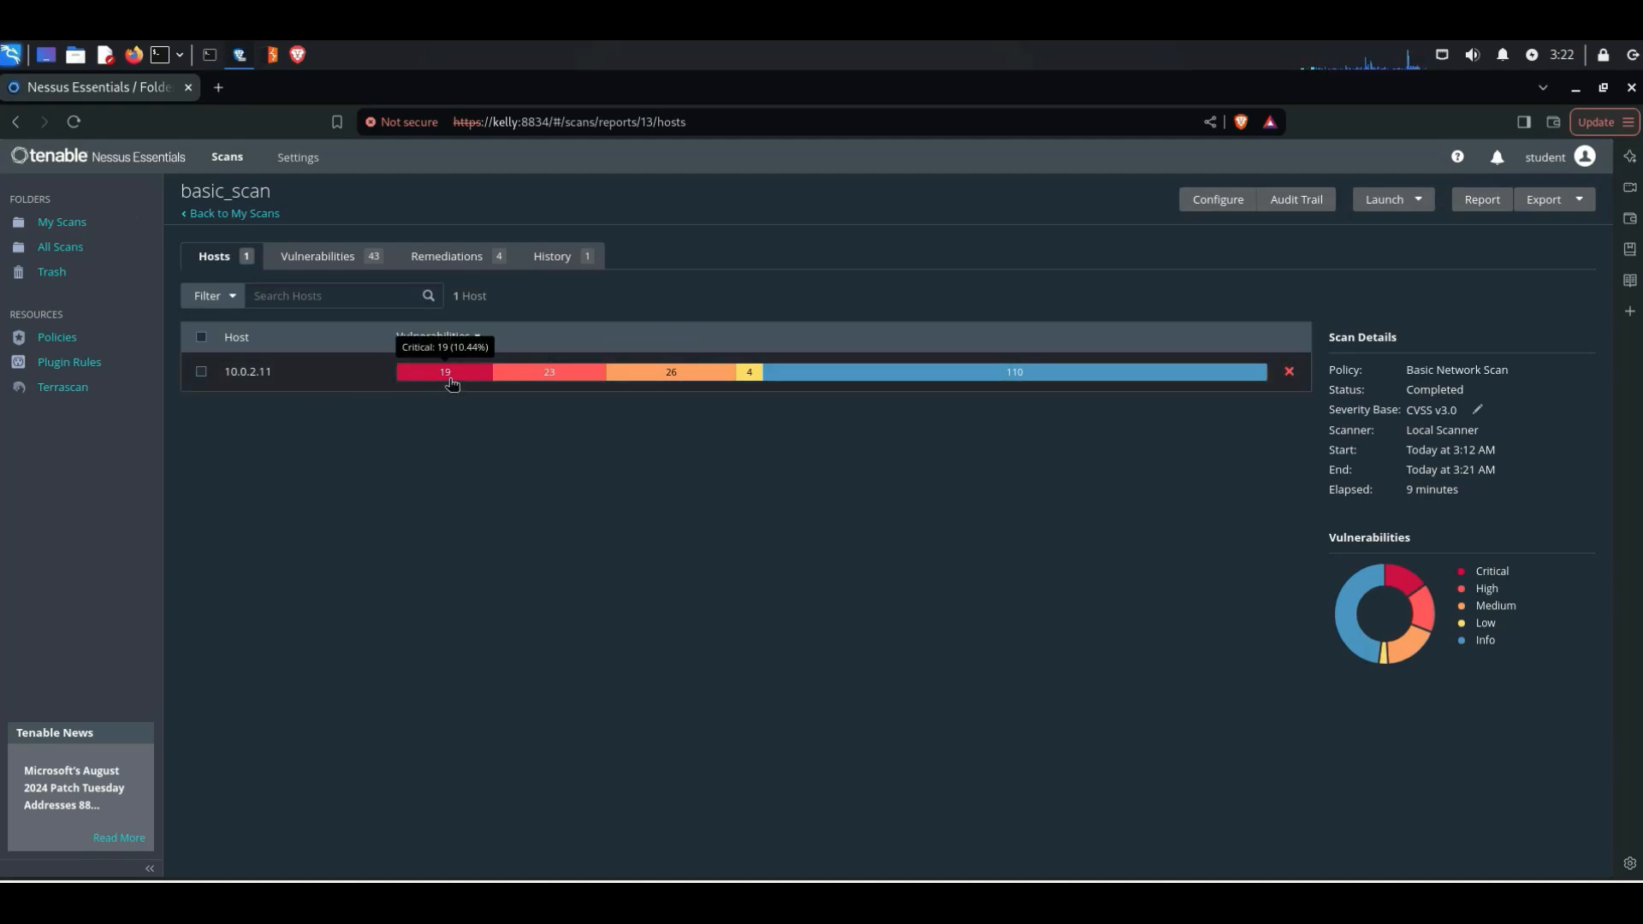
pyautogui.moveTo(548, 378)
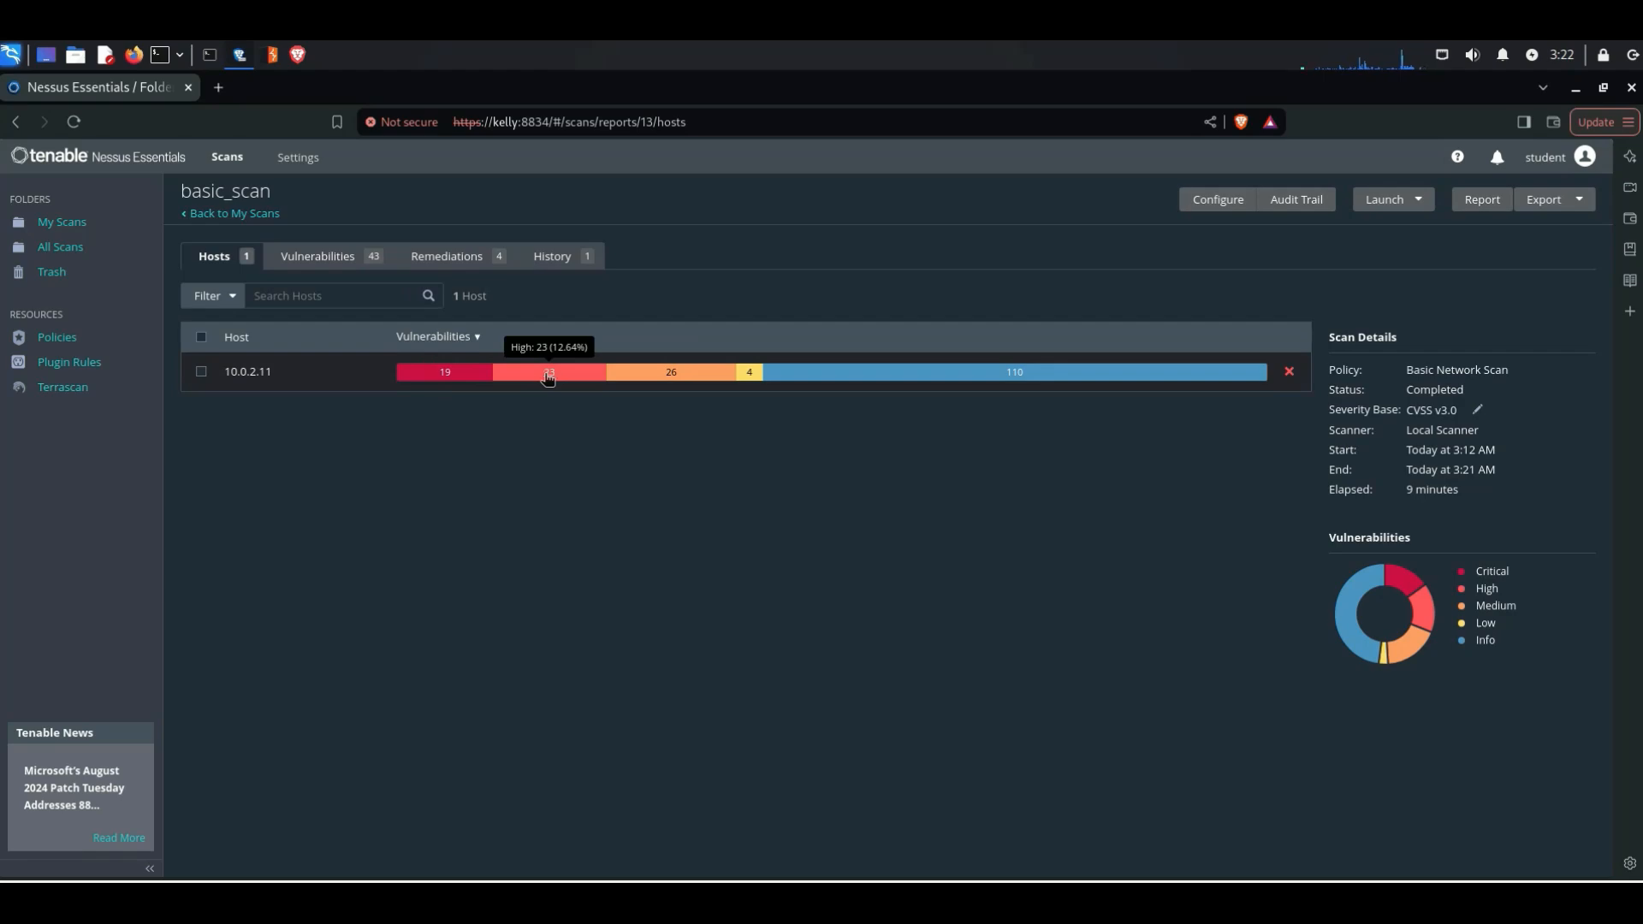
pyautogui.moveTo(684, 377)
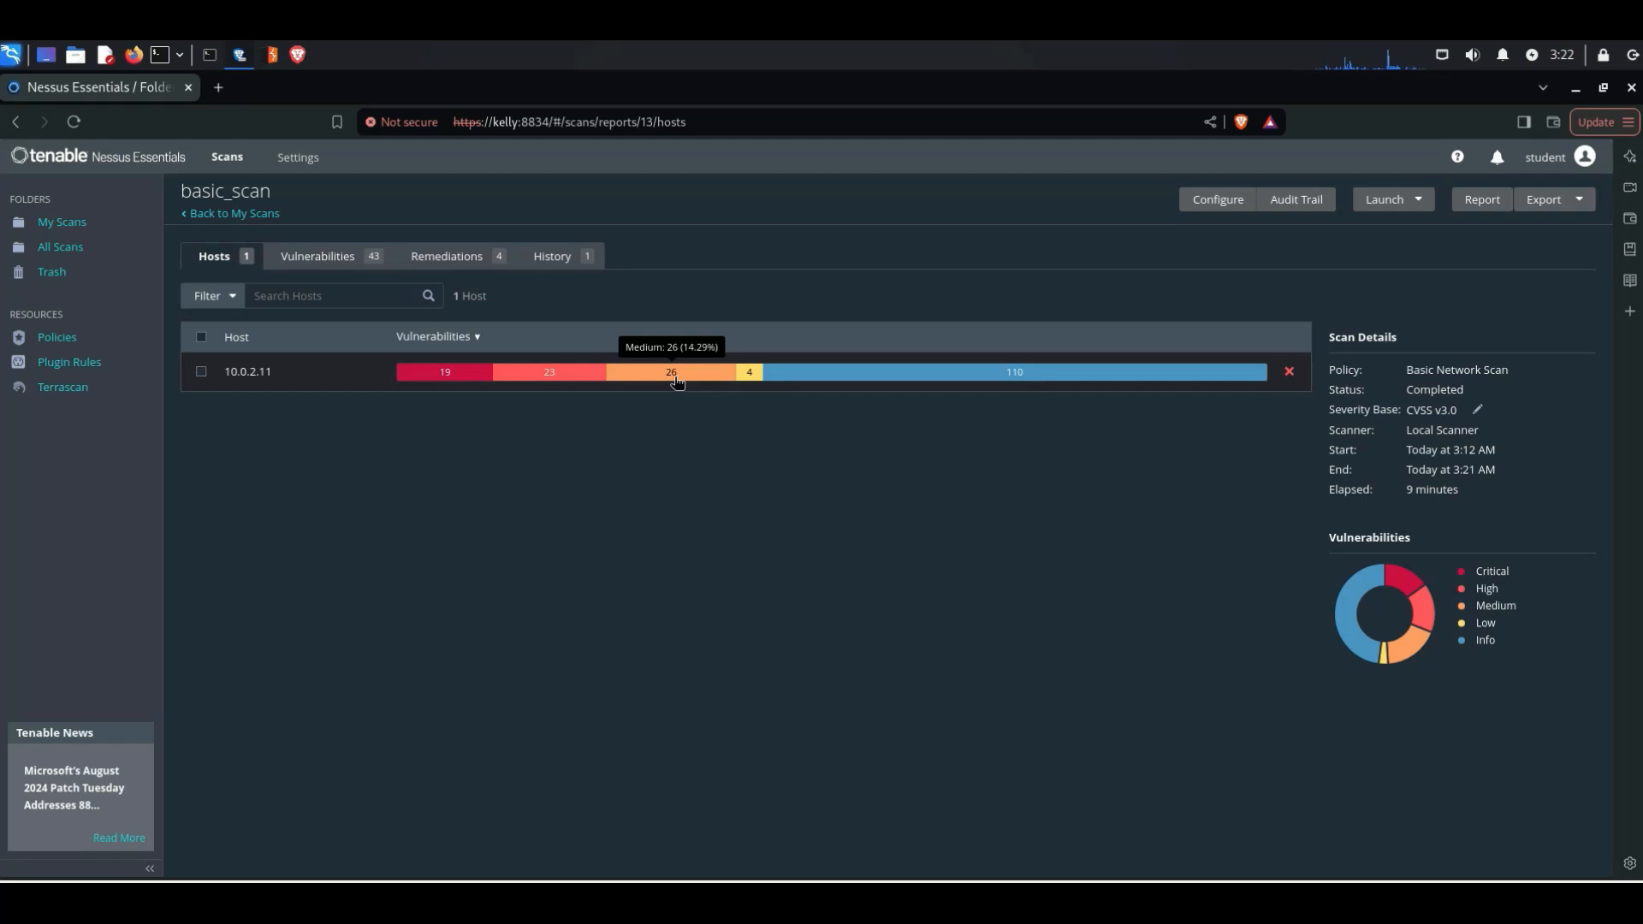
# Step: Open the vulnerability list of host 10.0.2.11 and look through its entries
pyautogui.click(444, 375)
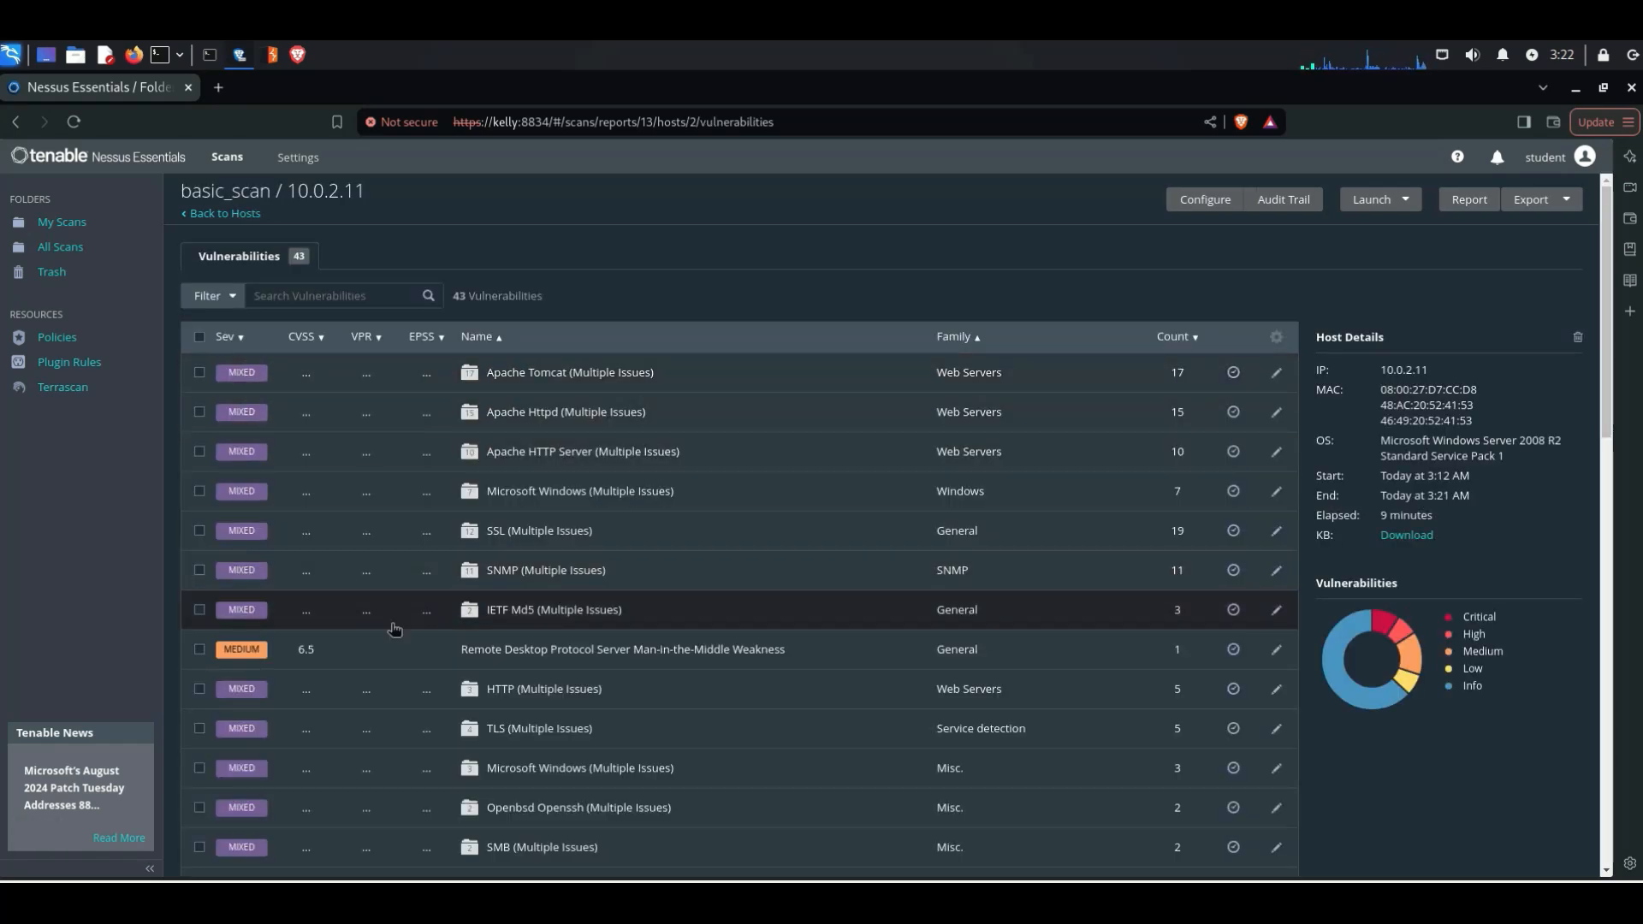
pyautogui.scroll(-3, 394, 629)
pyautogui.scroll(2, 394, 629)
pyautogui.scroll(1, 394, 629)
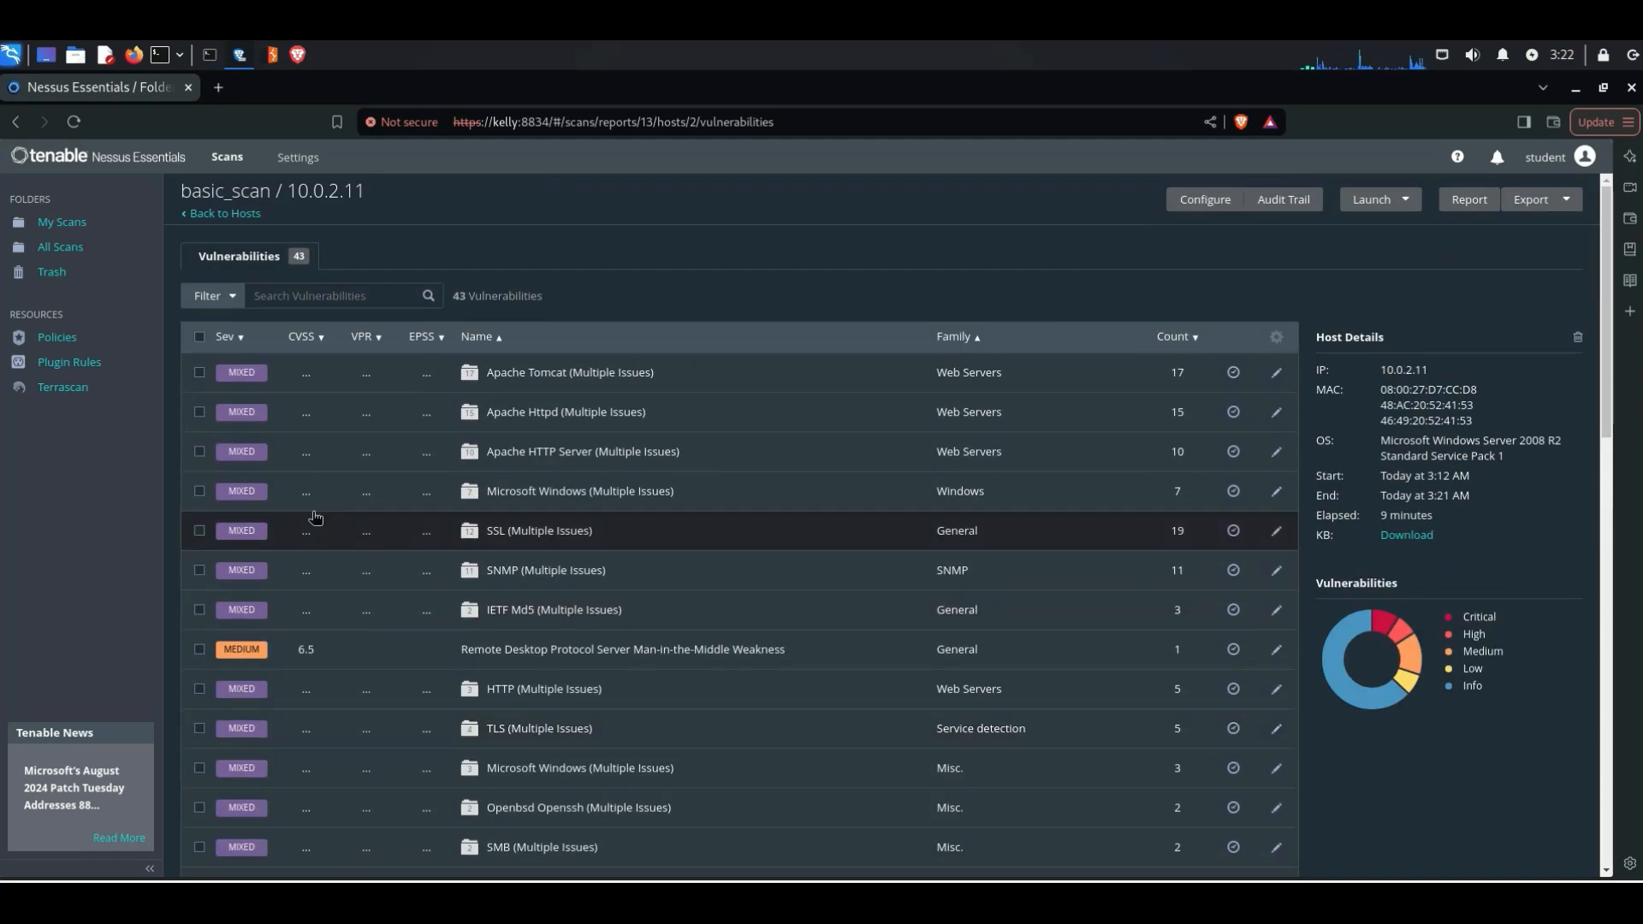
# Step: Filter the host's vulnerabilities to those where Metasploit Exploit Framework is equal to true
pyautogui.click(211, 297)
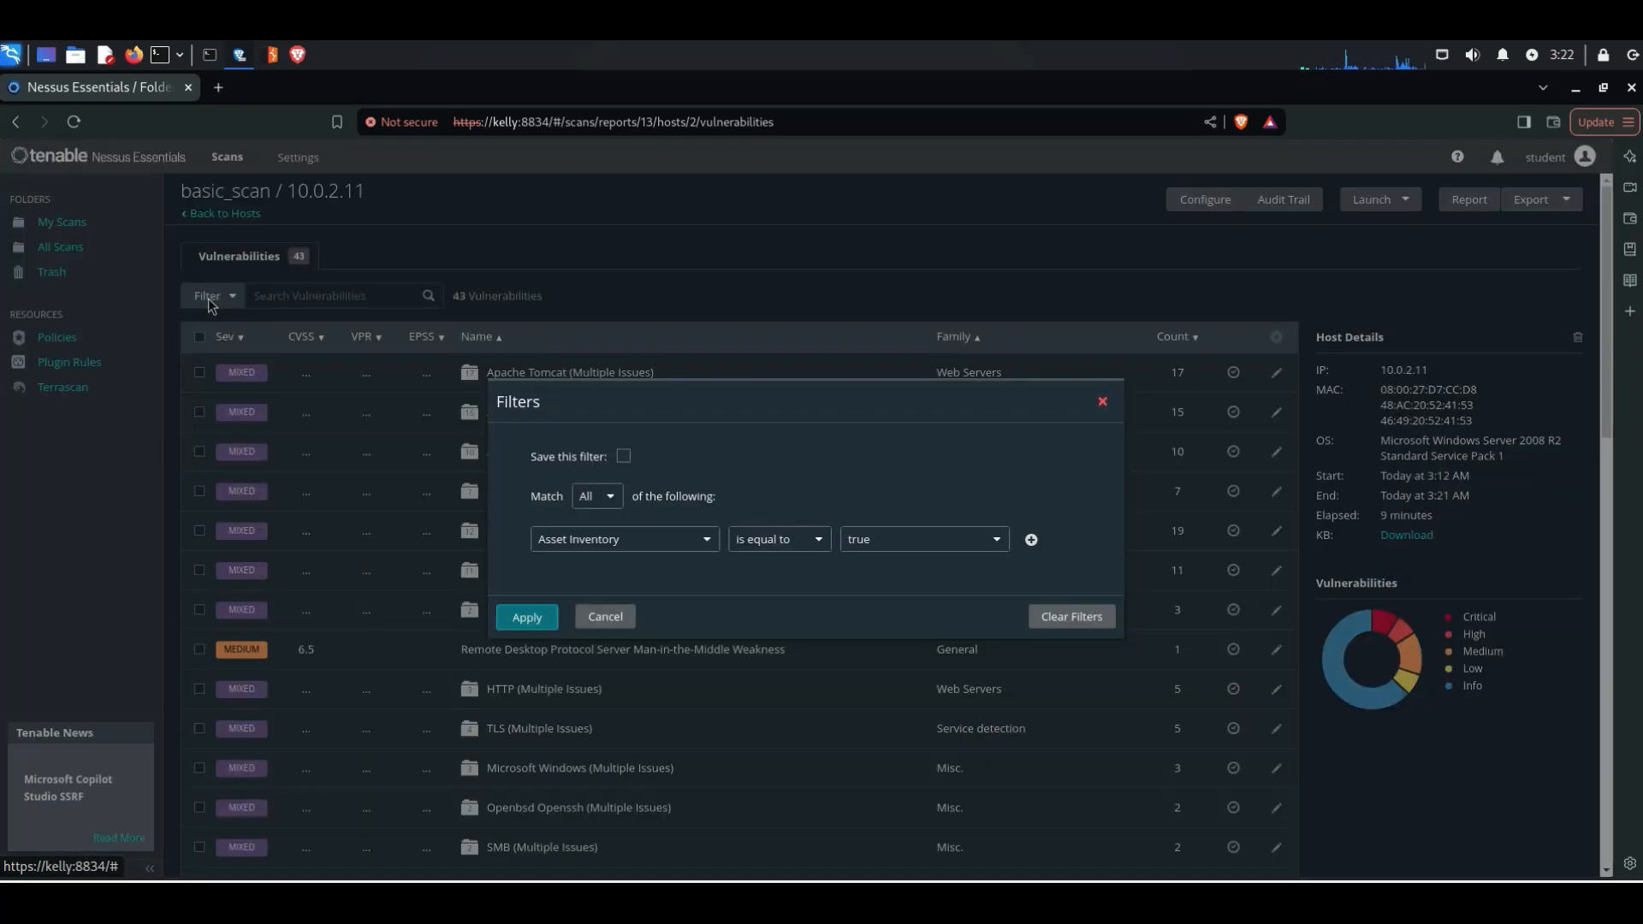
pyautogui.click(619, 548)
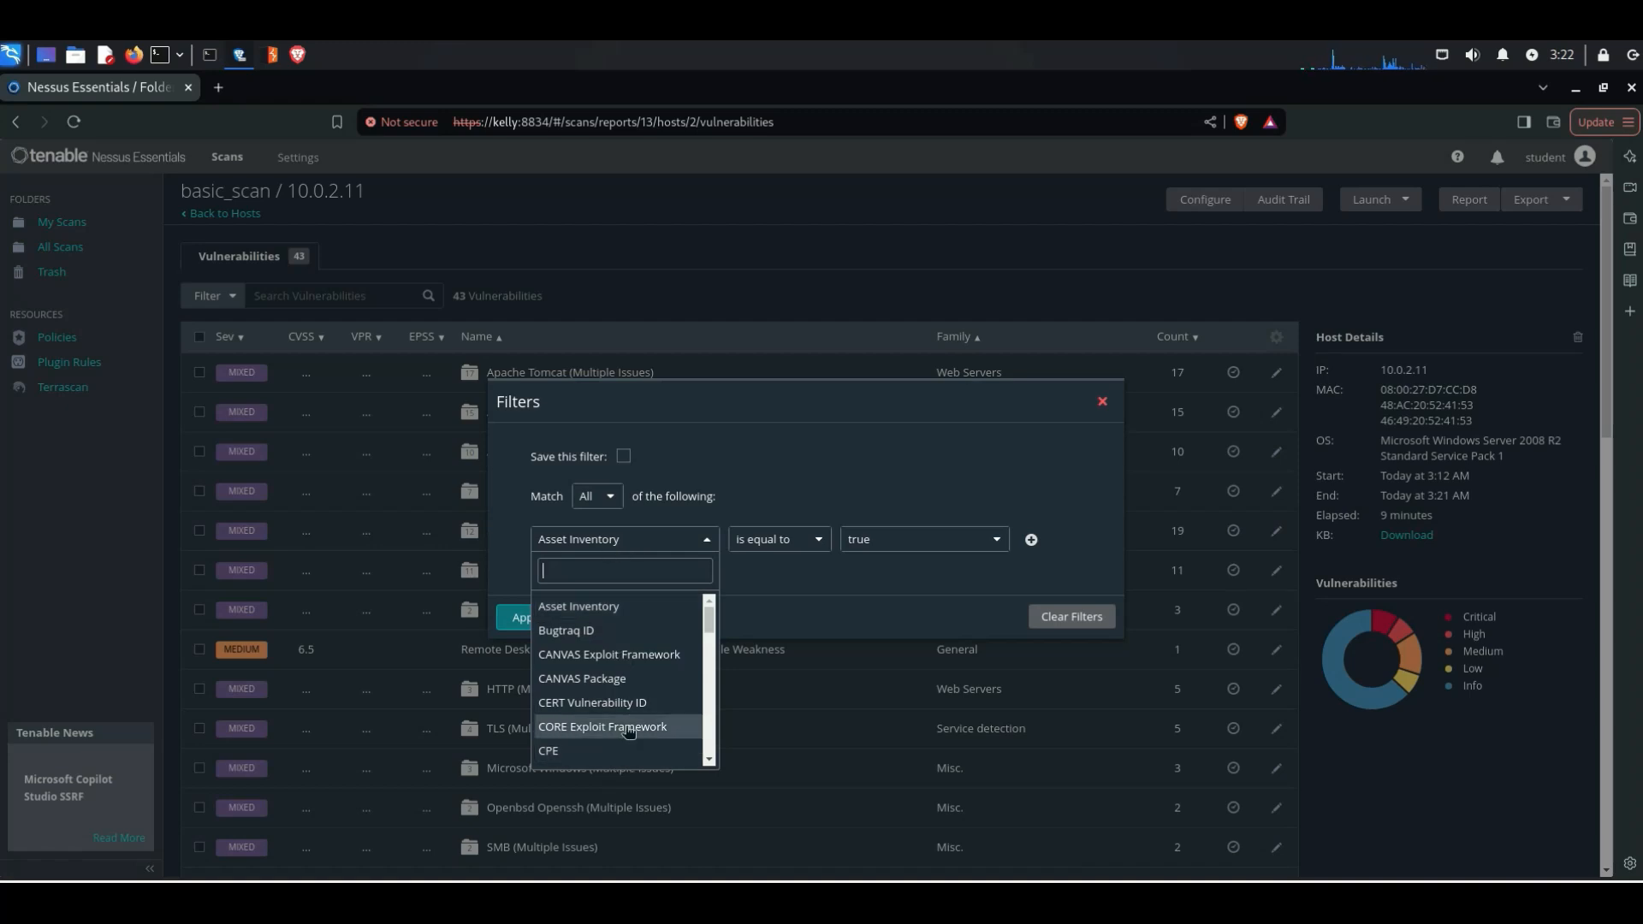
pyautogui.scroll(-5, 627, 735)
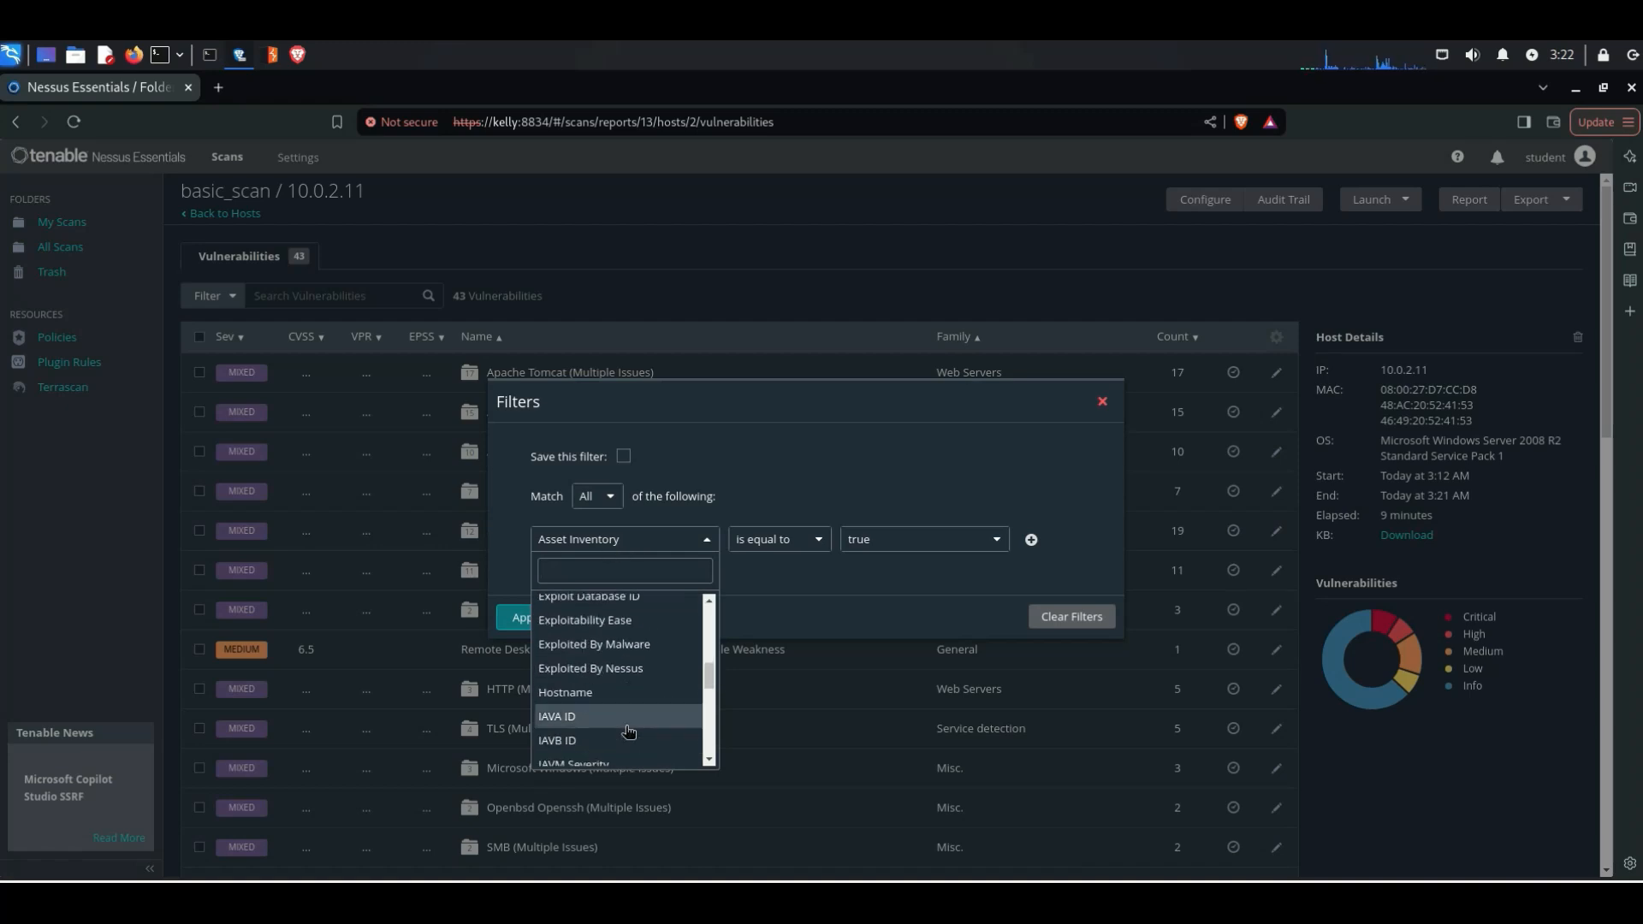
pyautogui.scroll(-3, 628, 727)
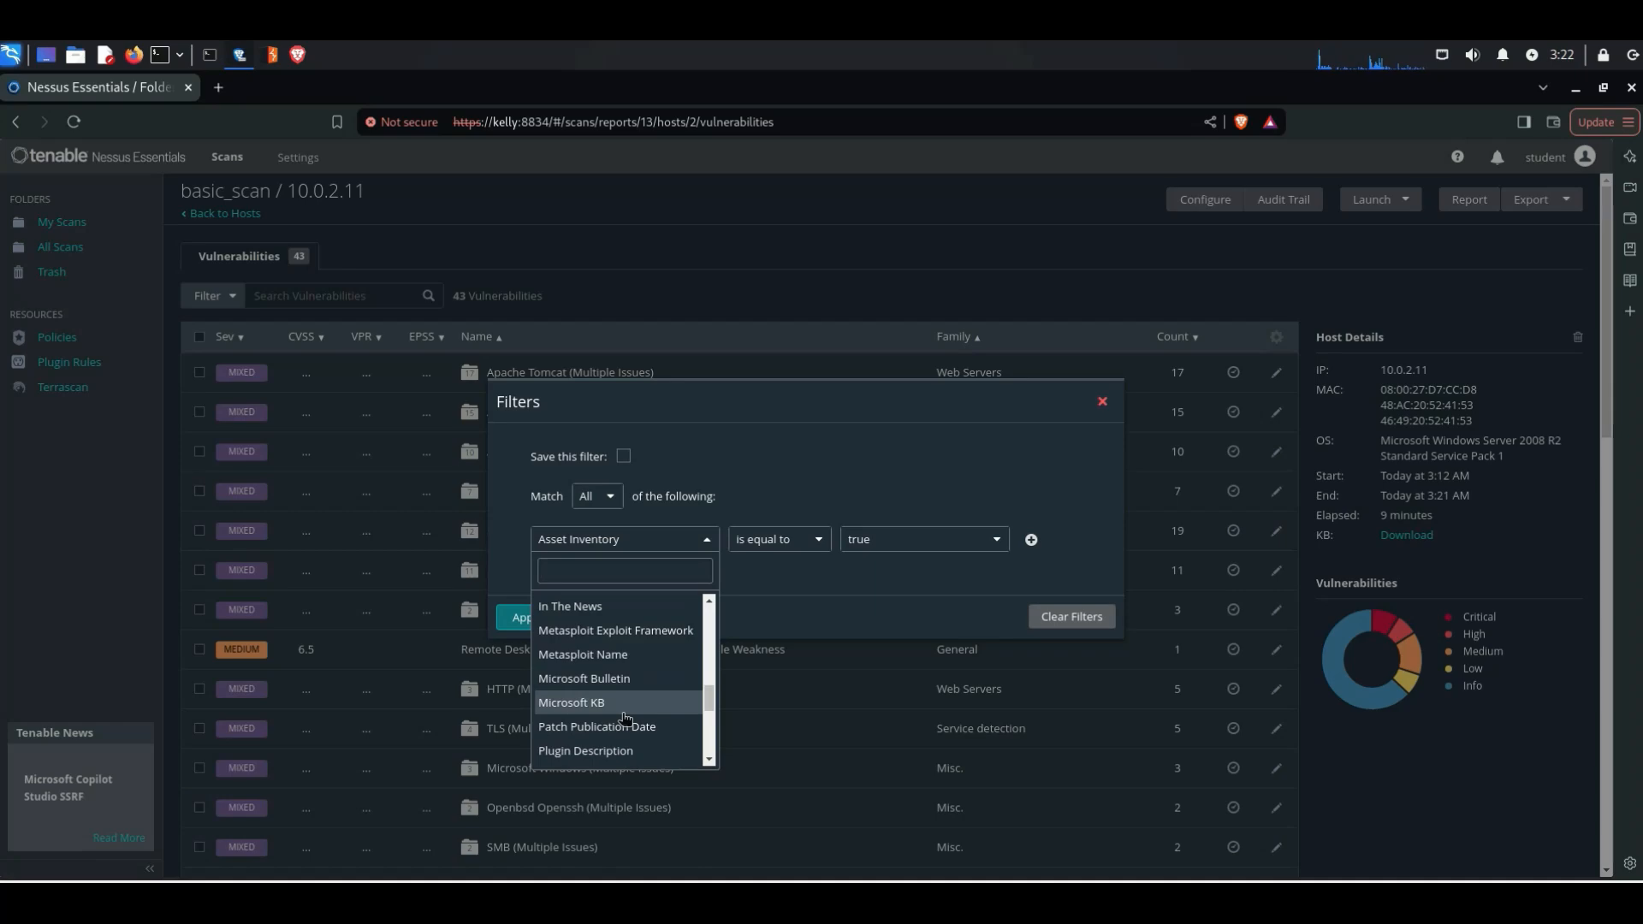
pyautogui.click(622, 638)
pyautogui.click(806, 548)
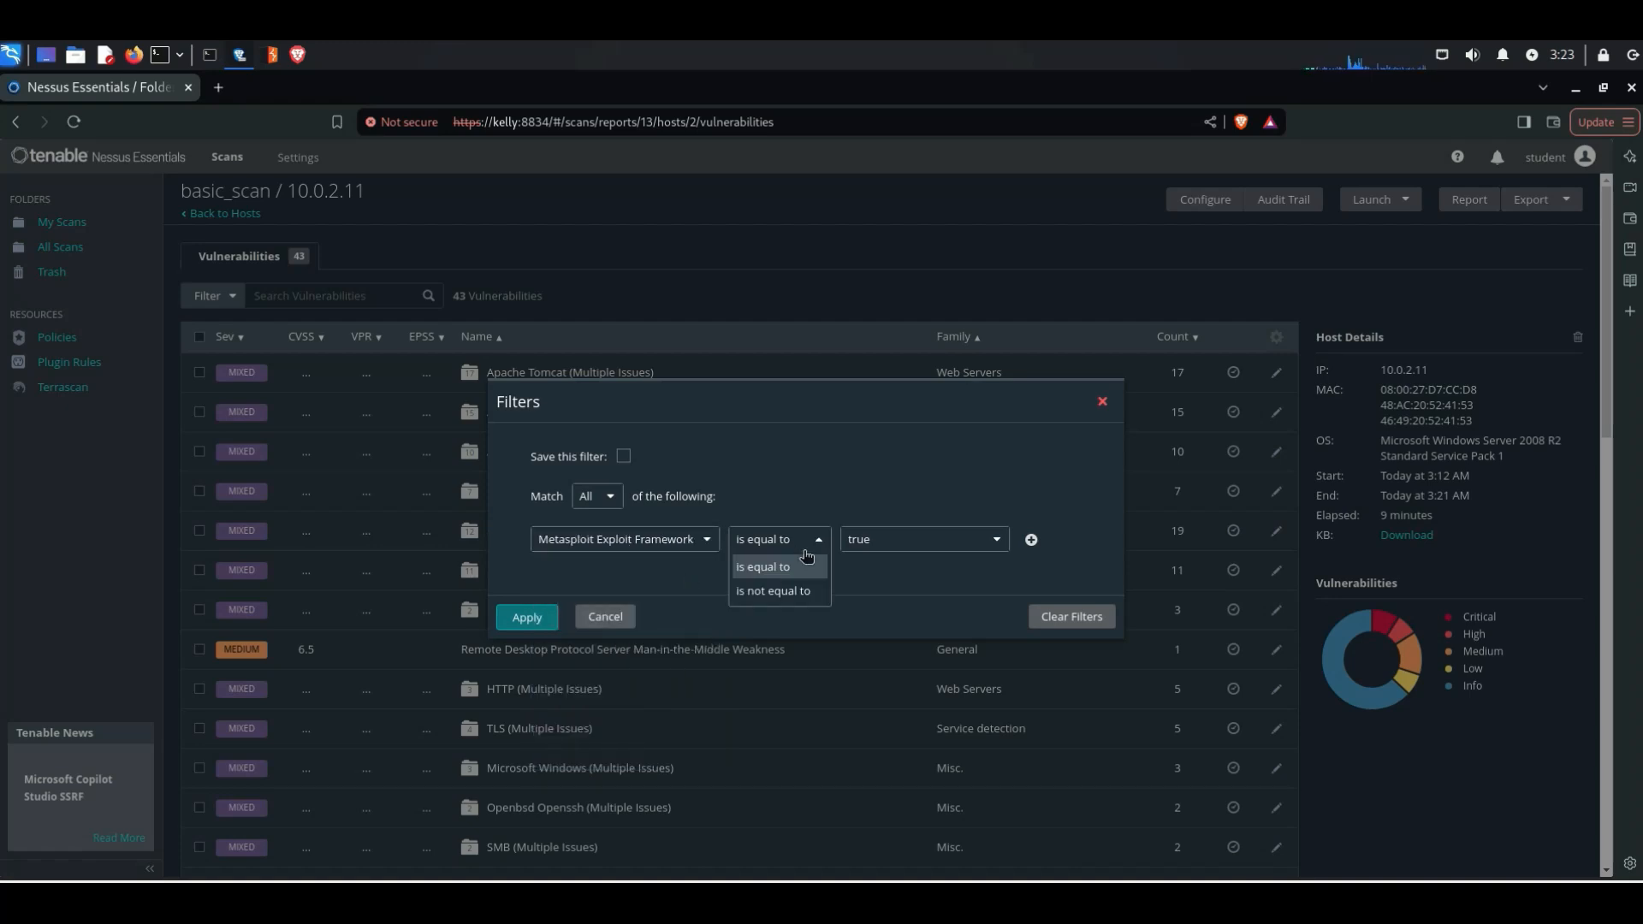
pyautogui.click(806, 556)
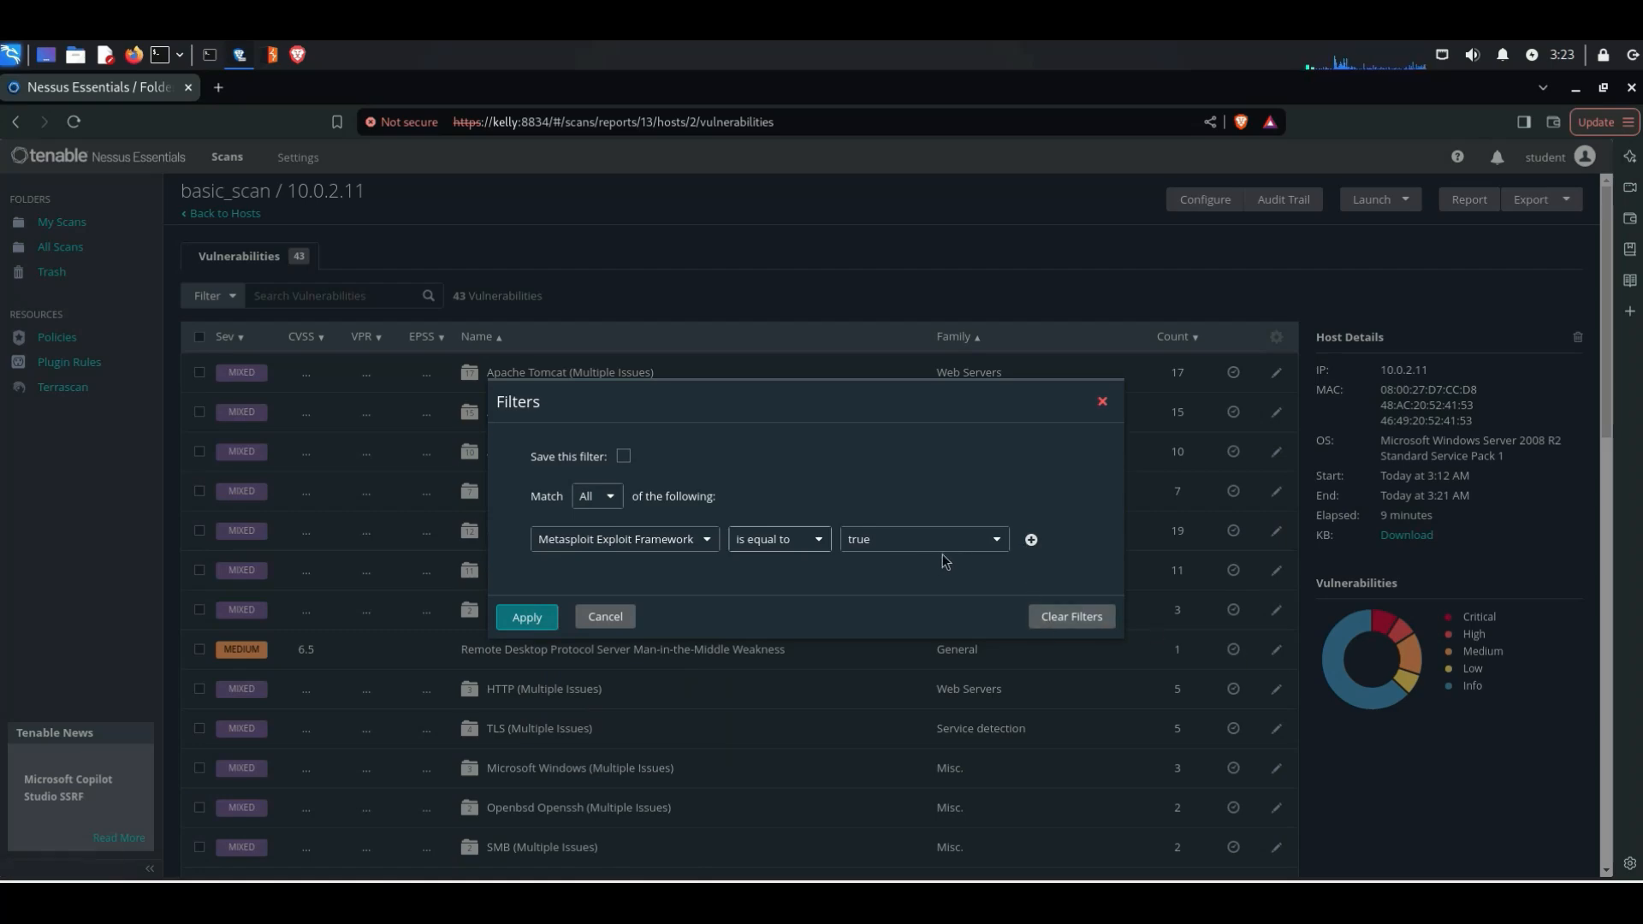
pyautogui.click(531, 621)
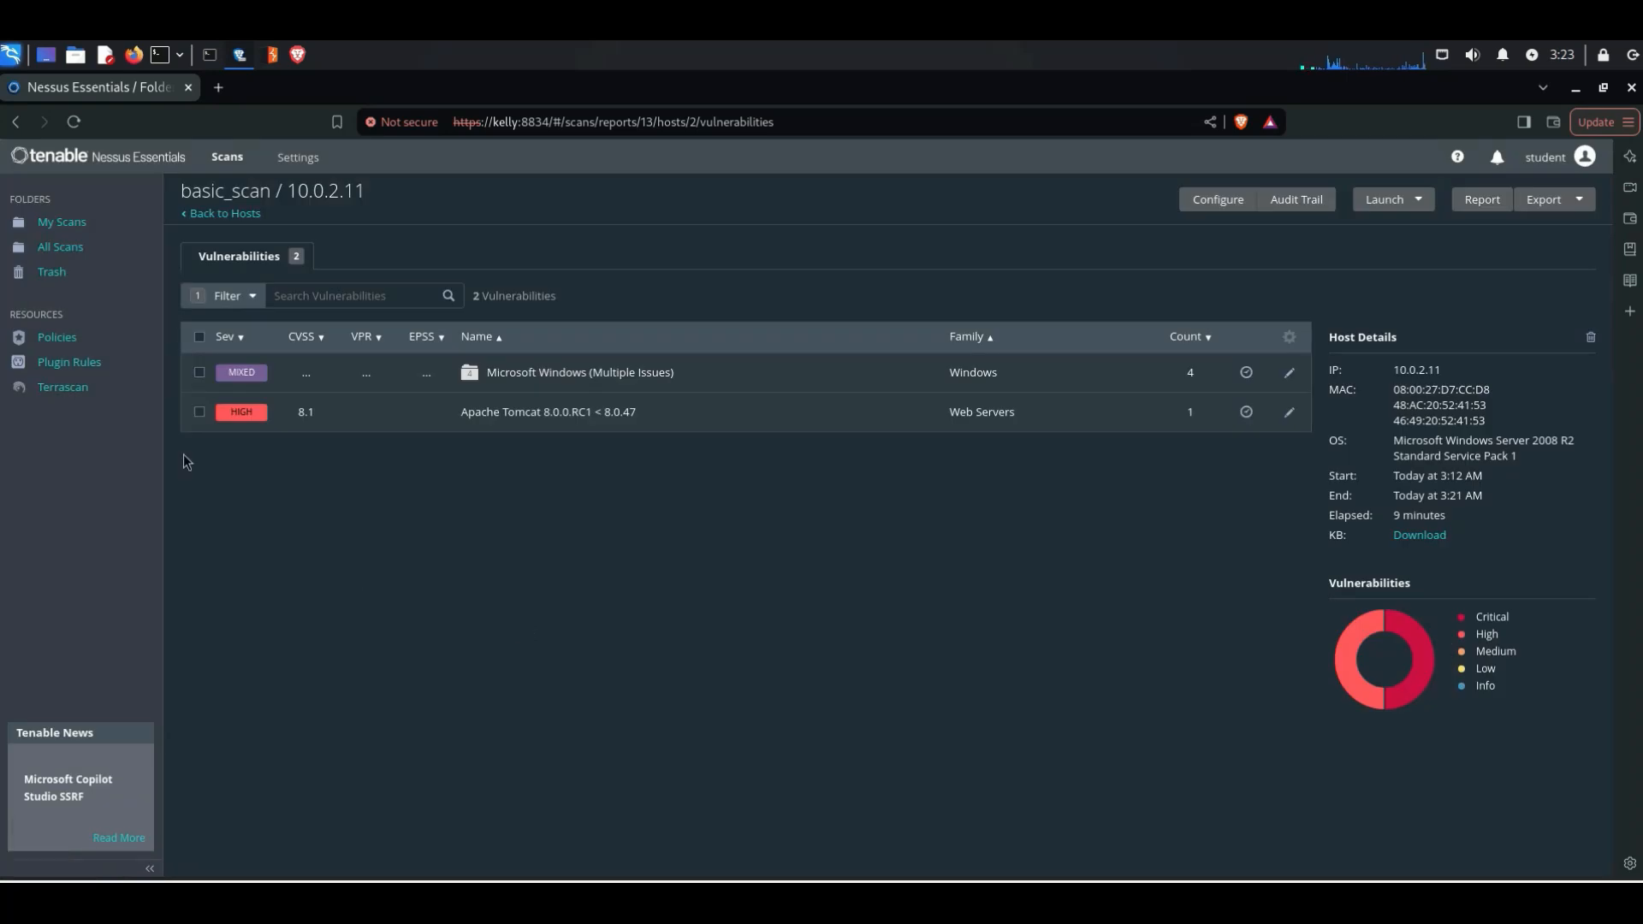
# Step: Open the Apache Tomcat 8.0.0.RC1 < 8.0.47 vulnerability and examine its output URL, risk and exploit information
pyautogui.click(580, 426)
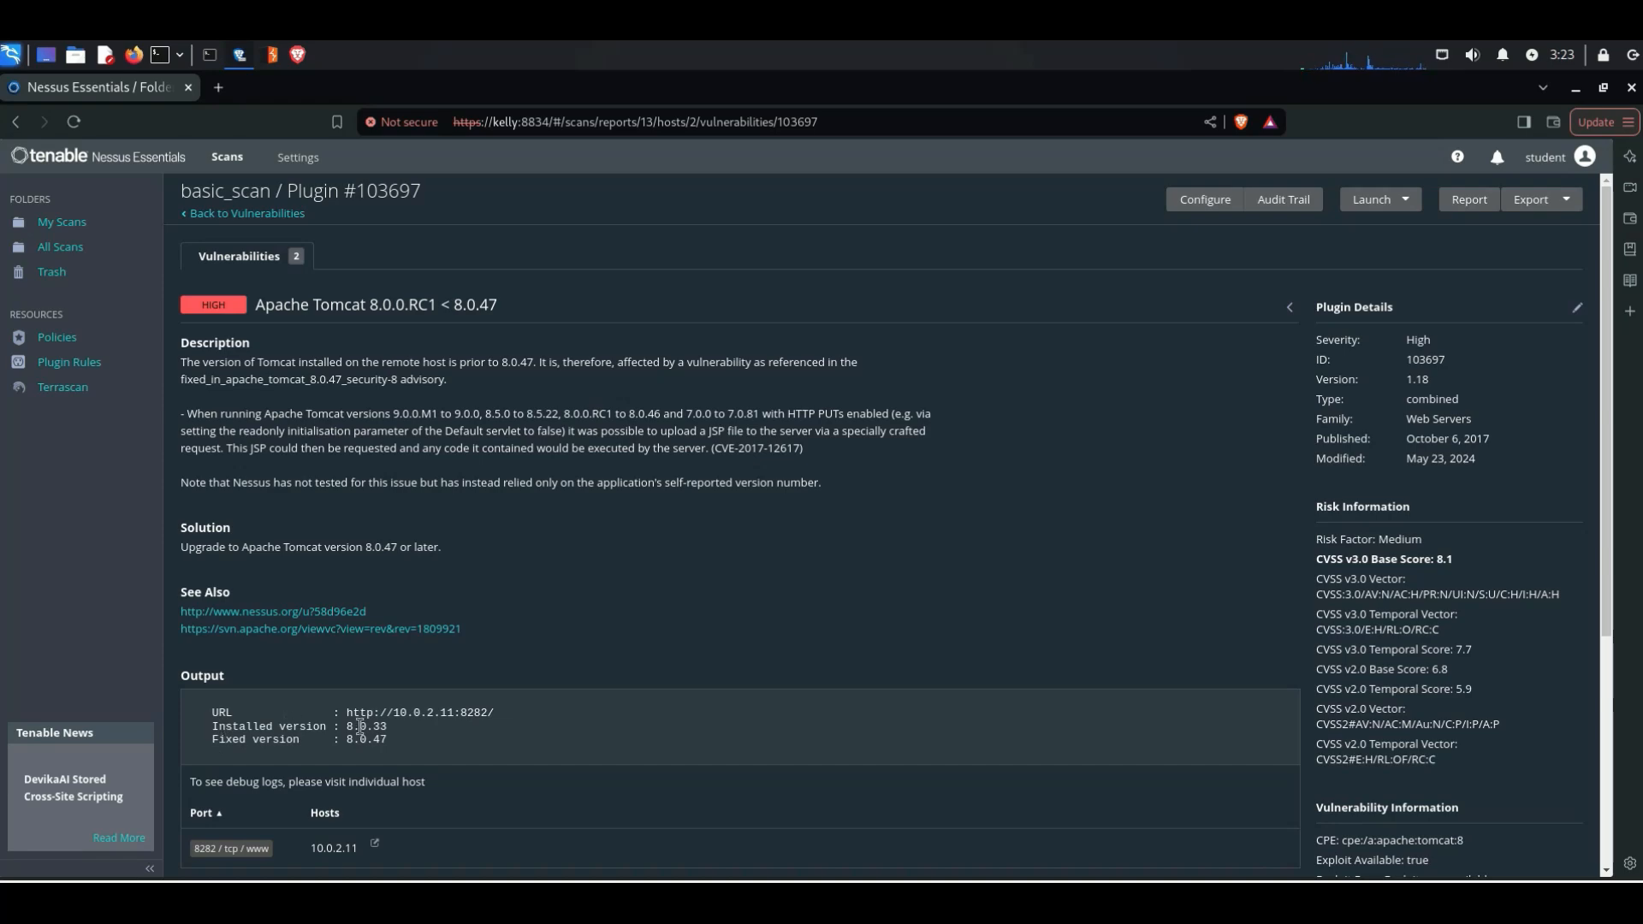
pyautogui.moveTo(346, 715); pyautogui.dragTo(431, 723)
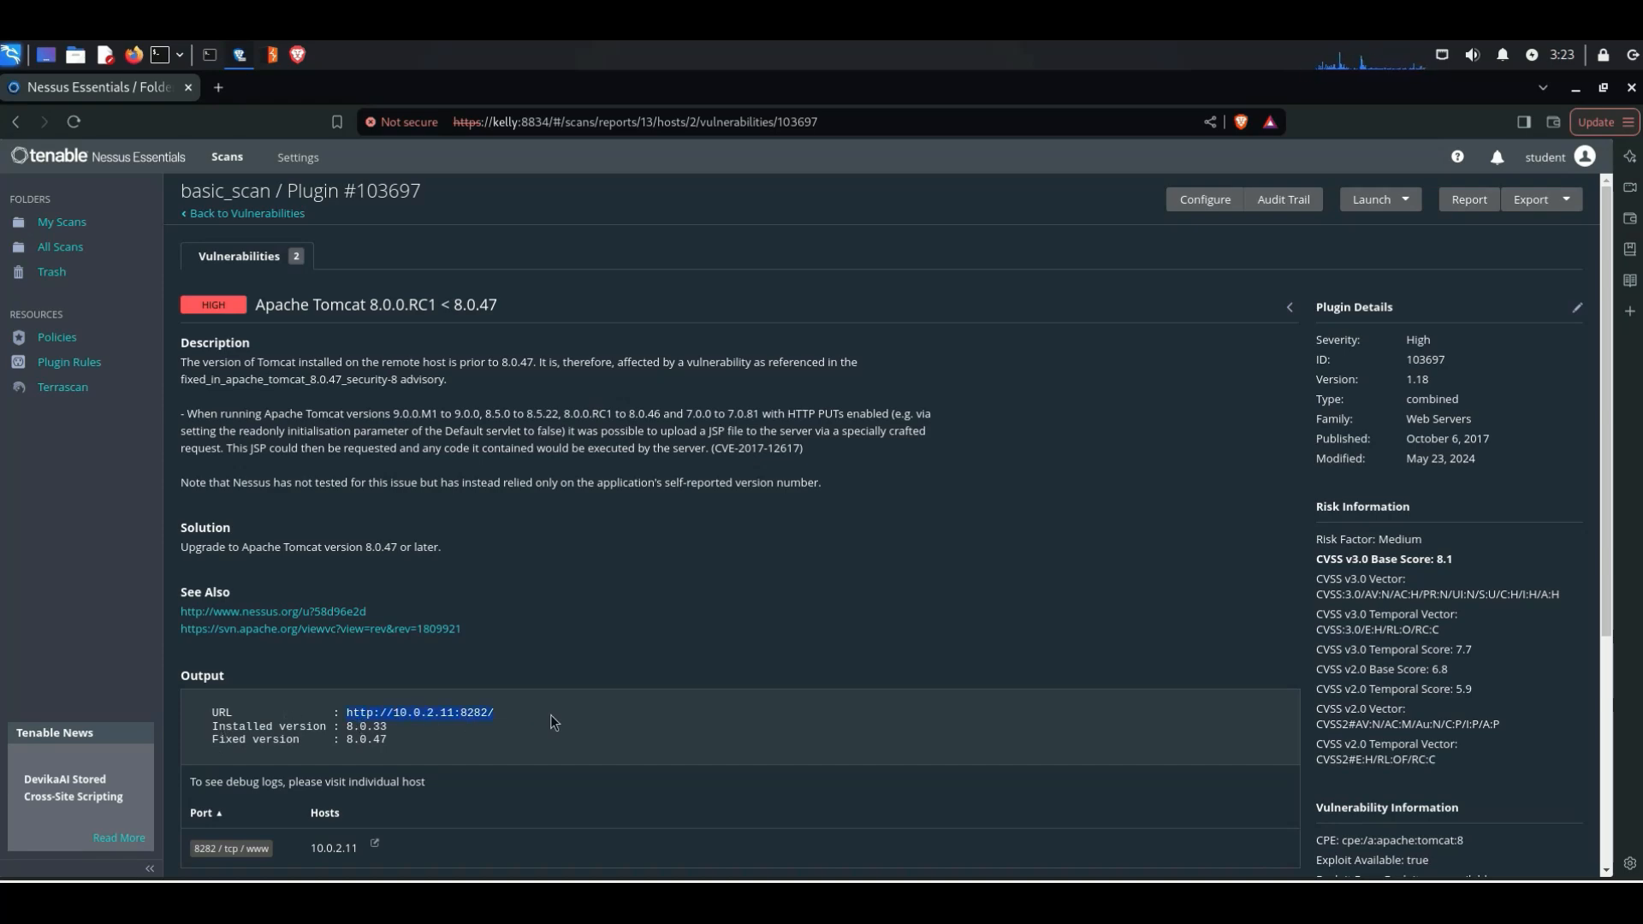
pyautogui.scroll(-2, 1108, 713)
pyautogui.scroll(-5, 1121, 703)
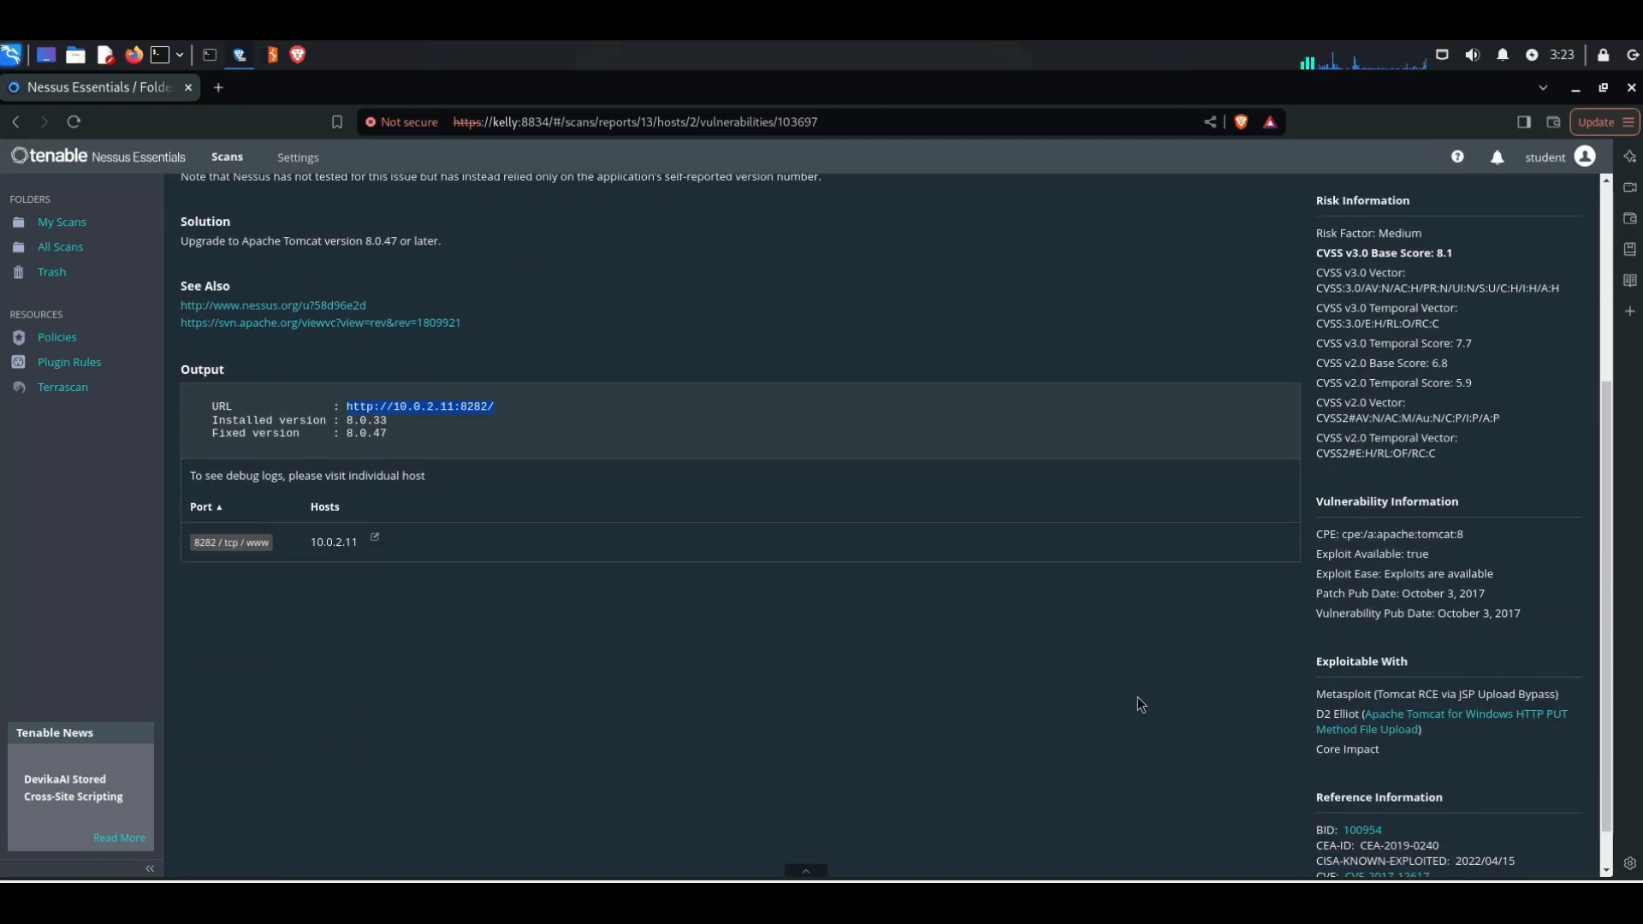
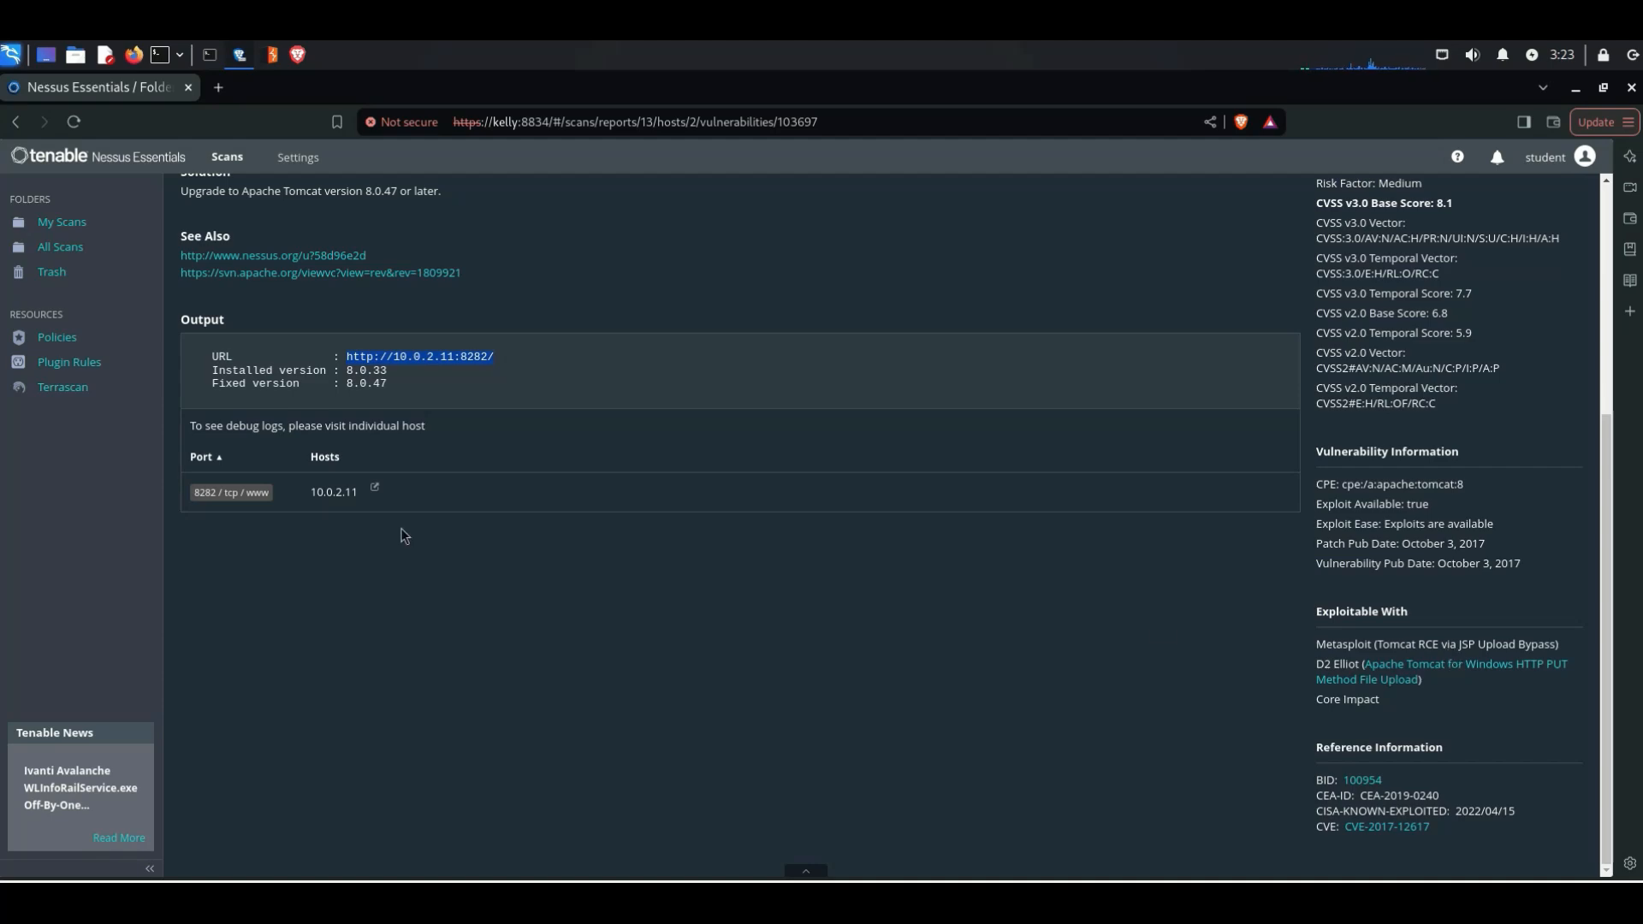
# Step: Return to the host's vulnerability list and look through the attributes available for filtering
pyautogui.scroll(4, 400, 527)
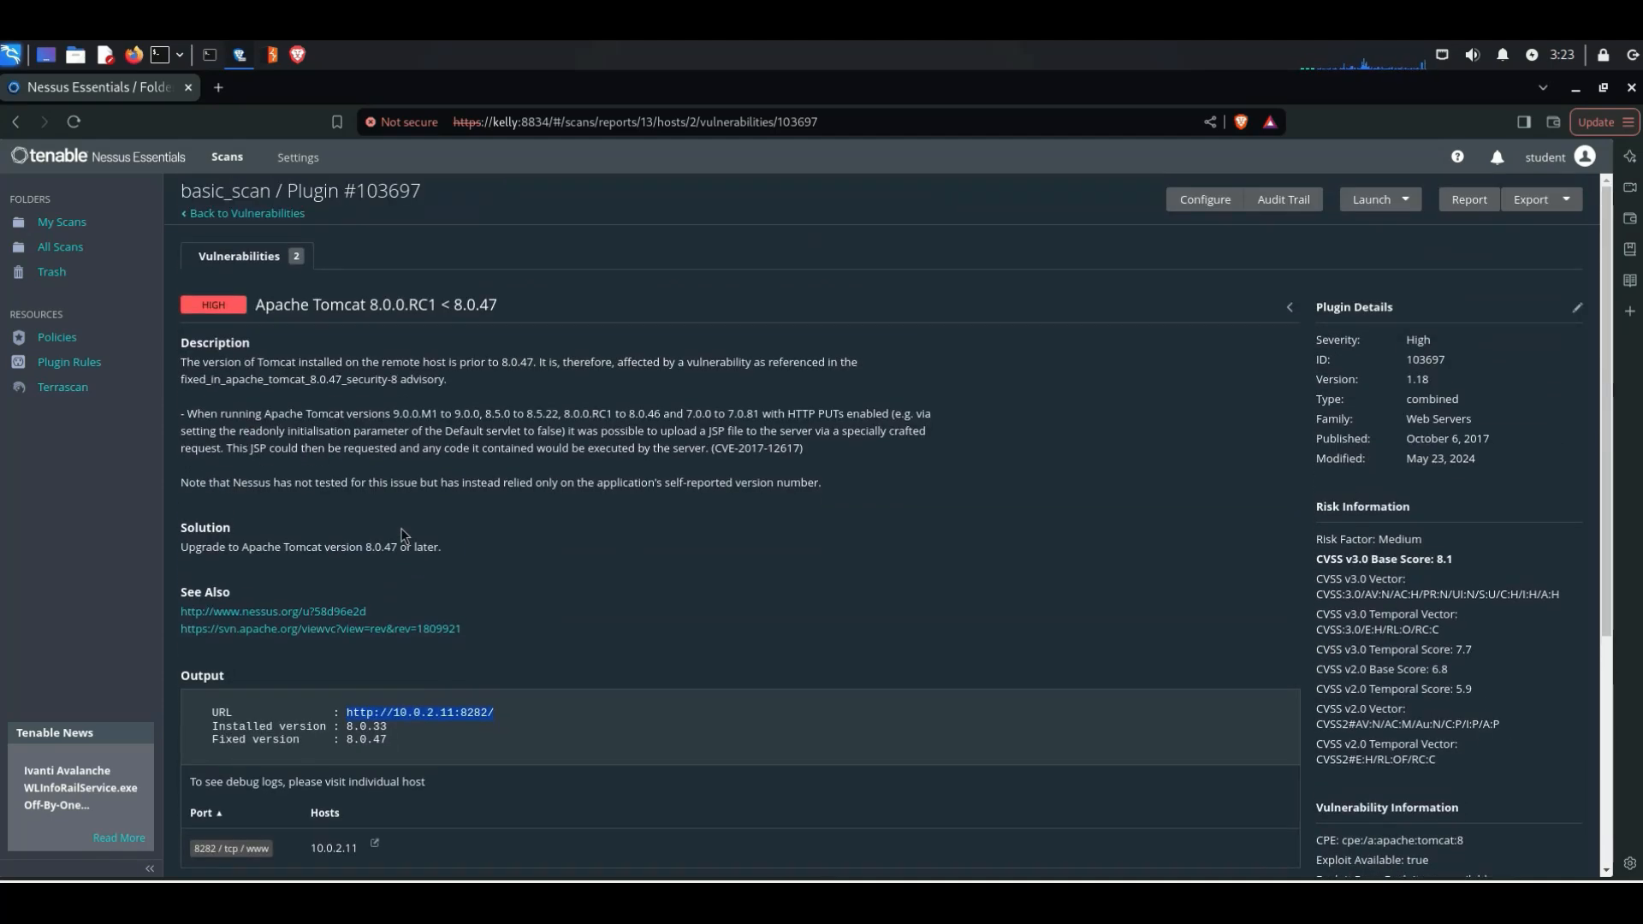
pyautogui.click(195, 214)
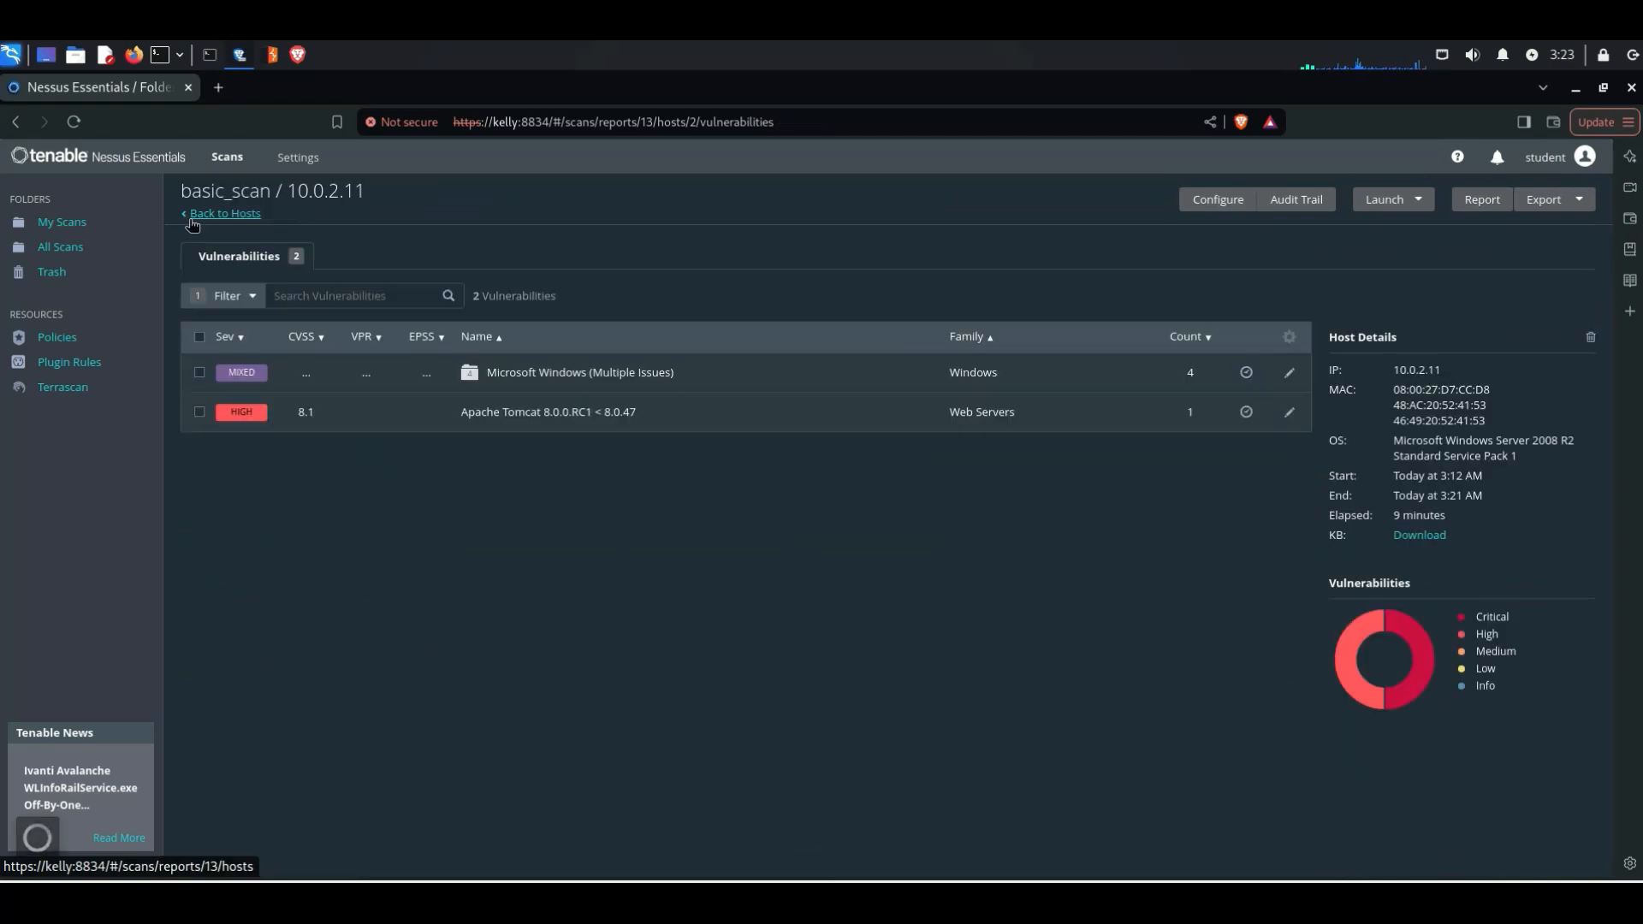
pyautogui.click(231, 296)
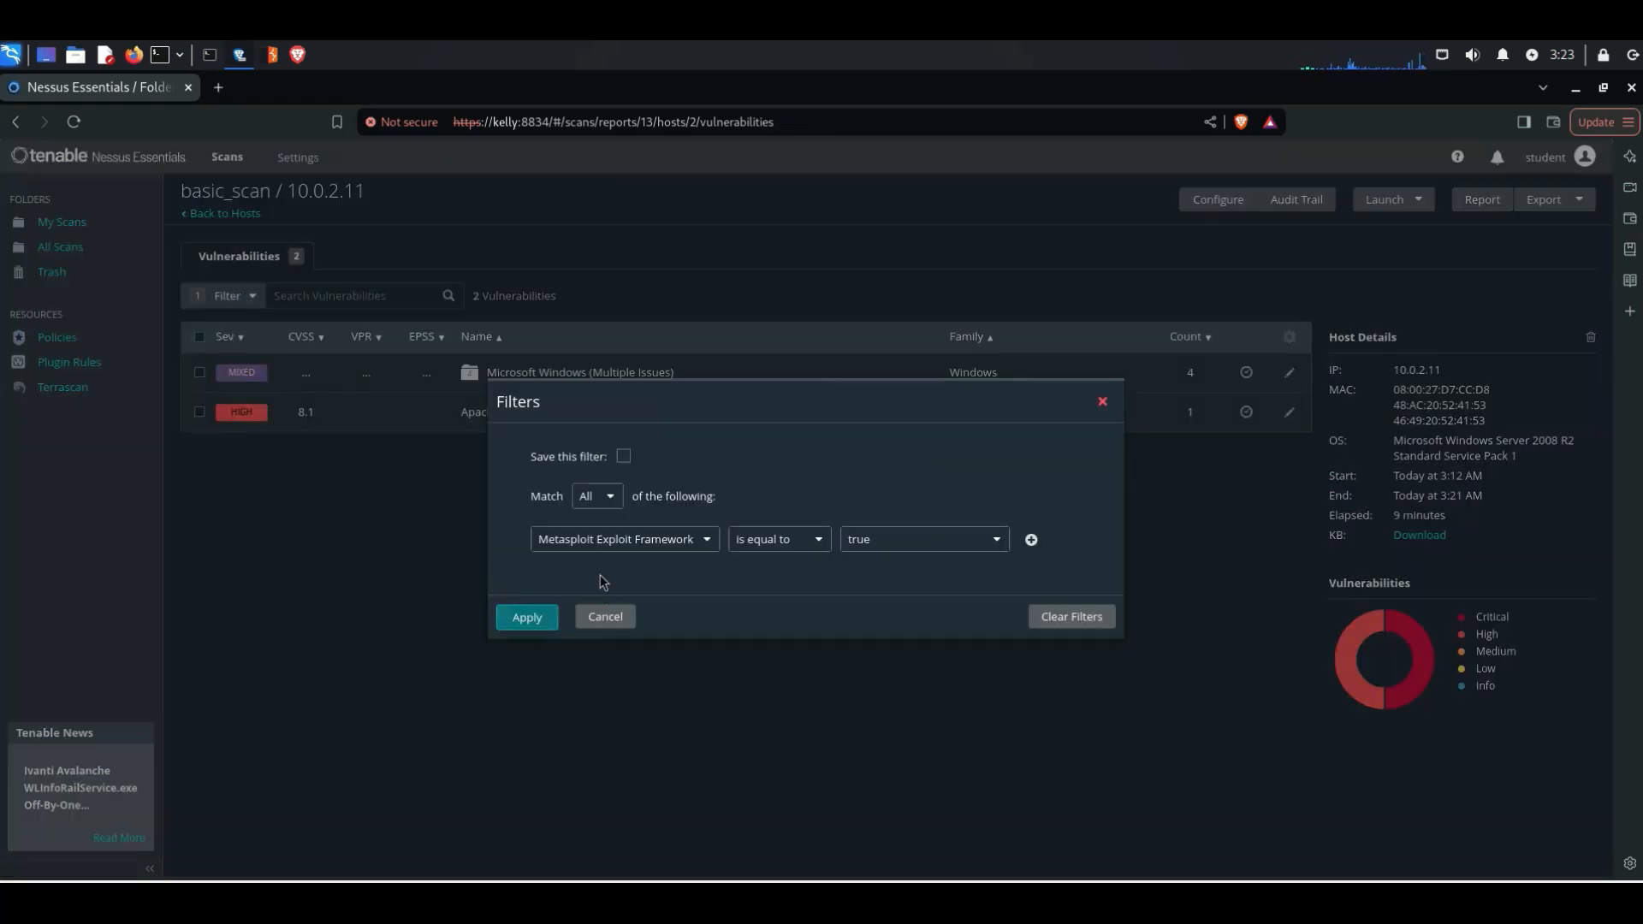
pyautogui.click(633, 537)
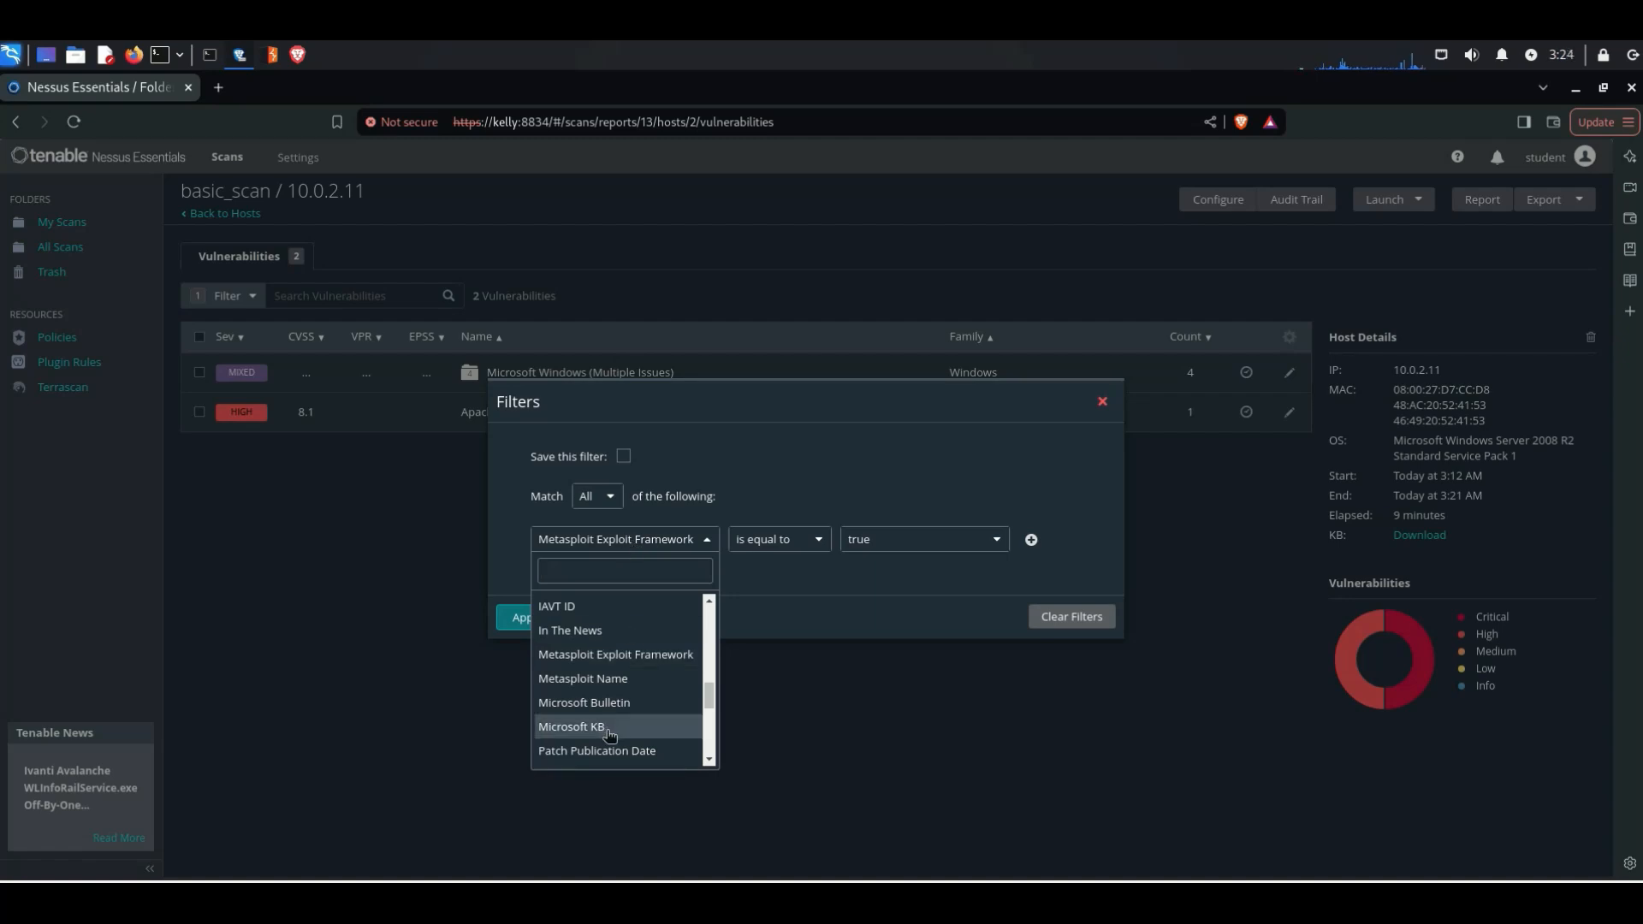
pyautogui.scroll(-10, 650, 717)
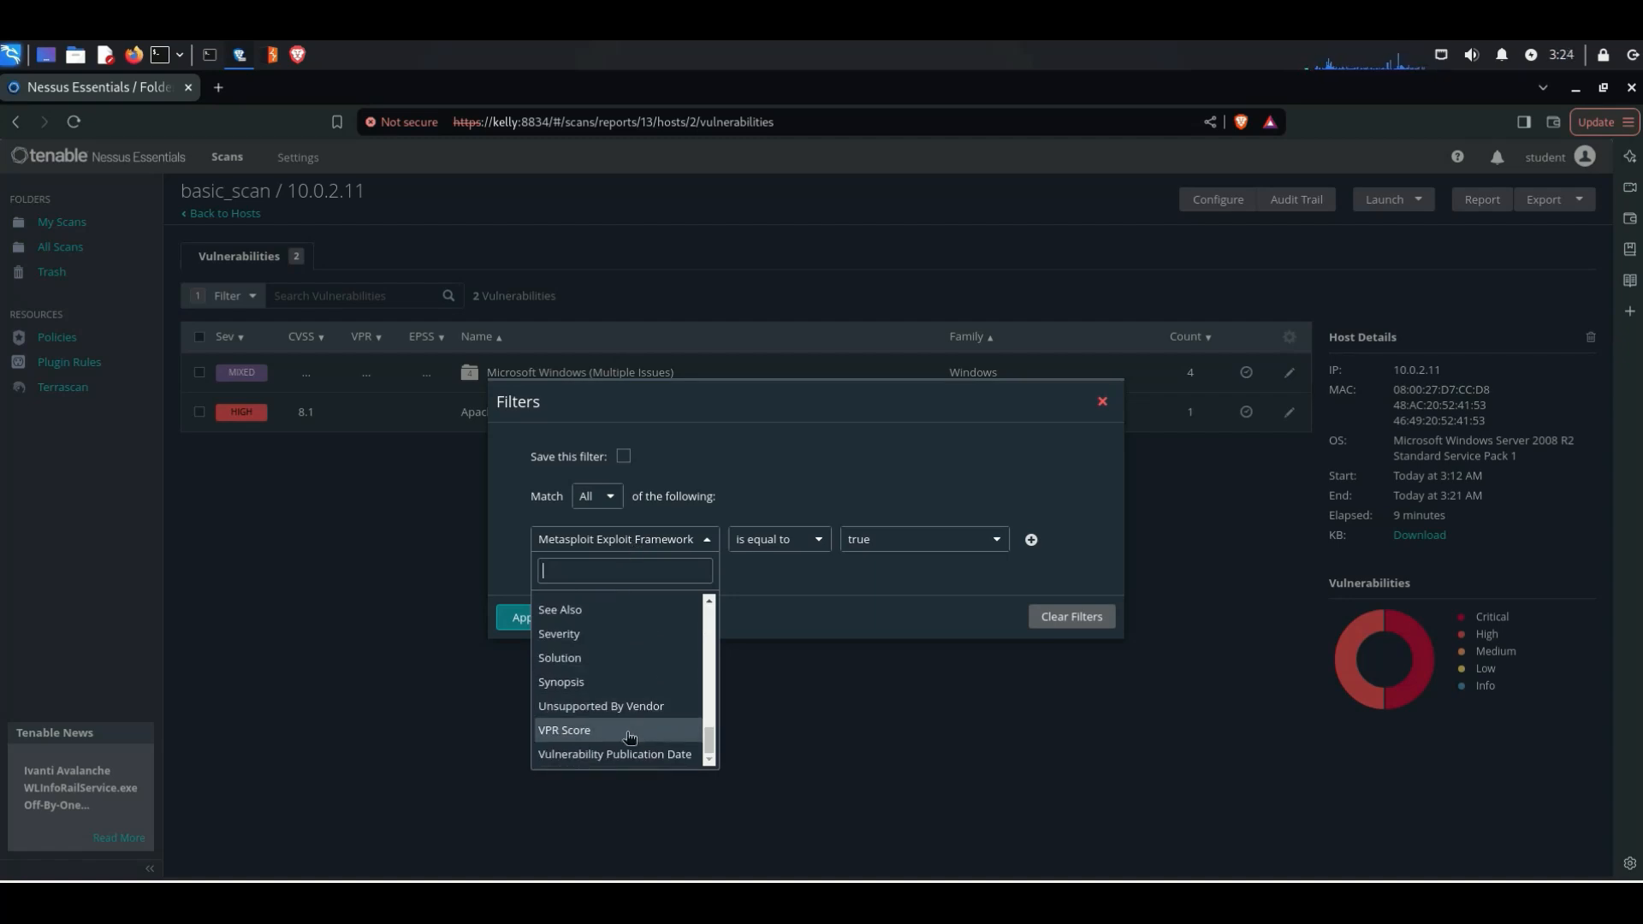
pyautogui.scroll(3, 643, 727)
pyautogui.scroll(8, 620, 692)
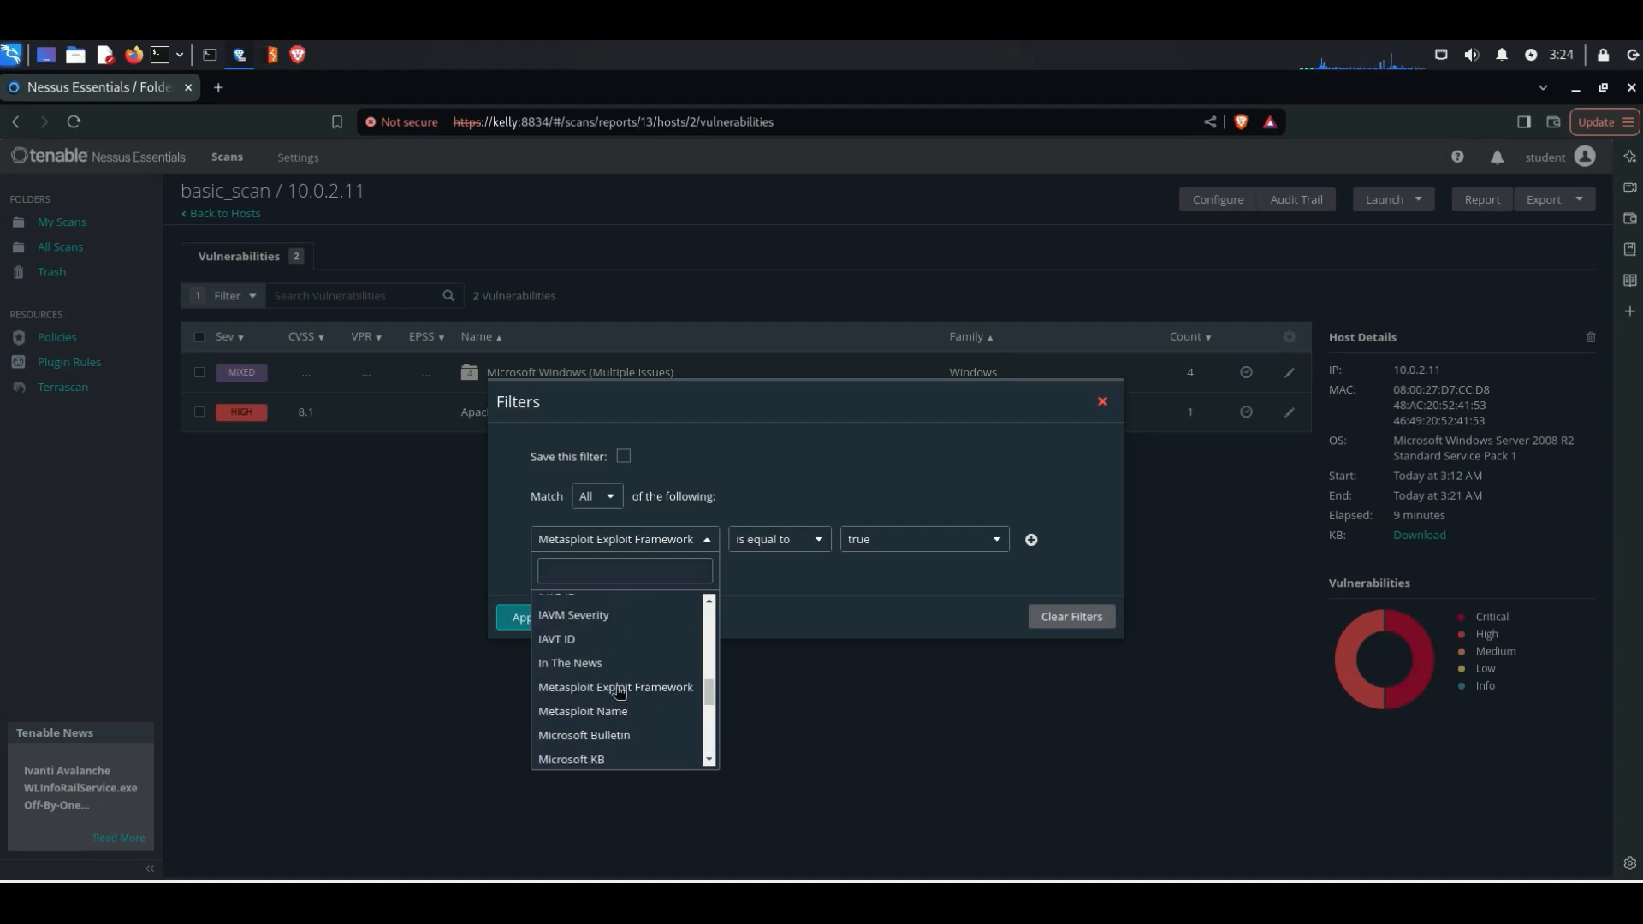
pyautogui.scroll(1, 620, 691)
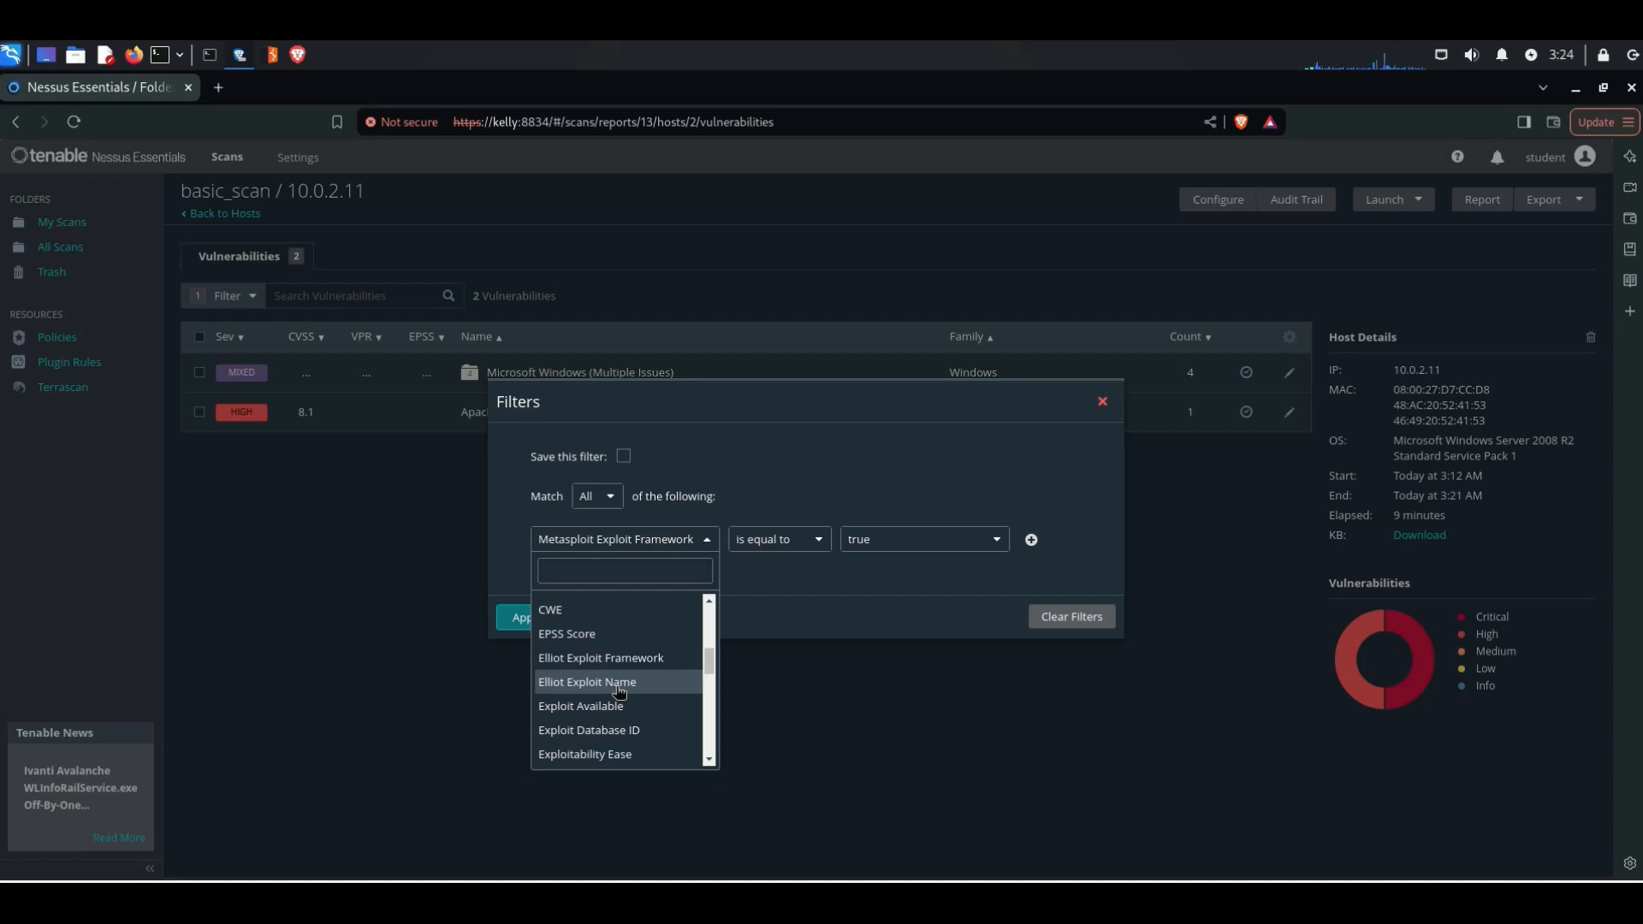
pyautogui.scroll(5, 619, 692)
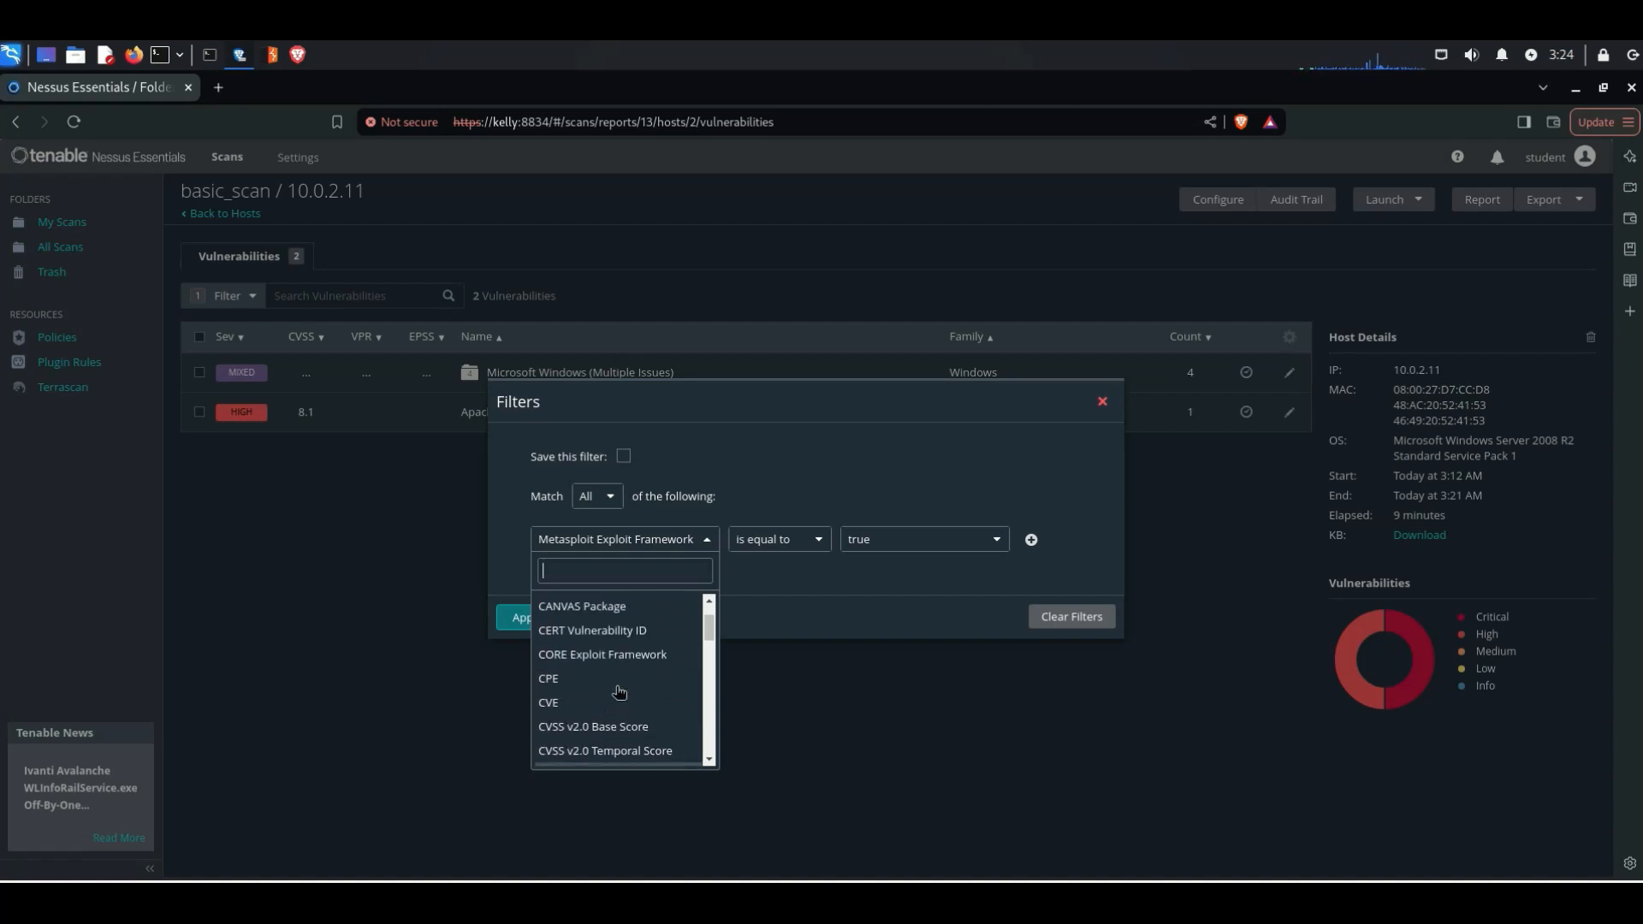
pyautogui.scroll(1, 620, 692)
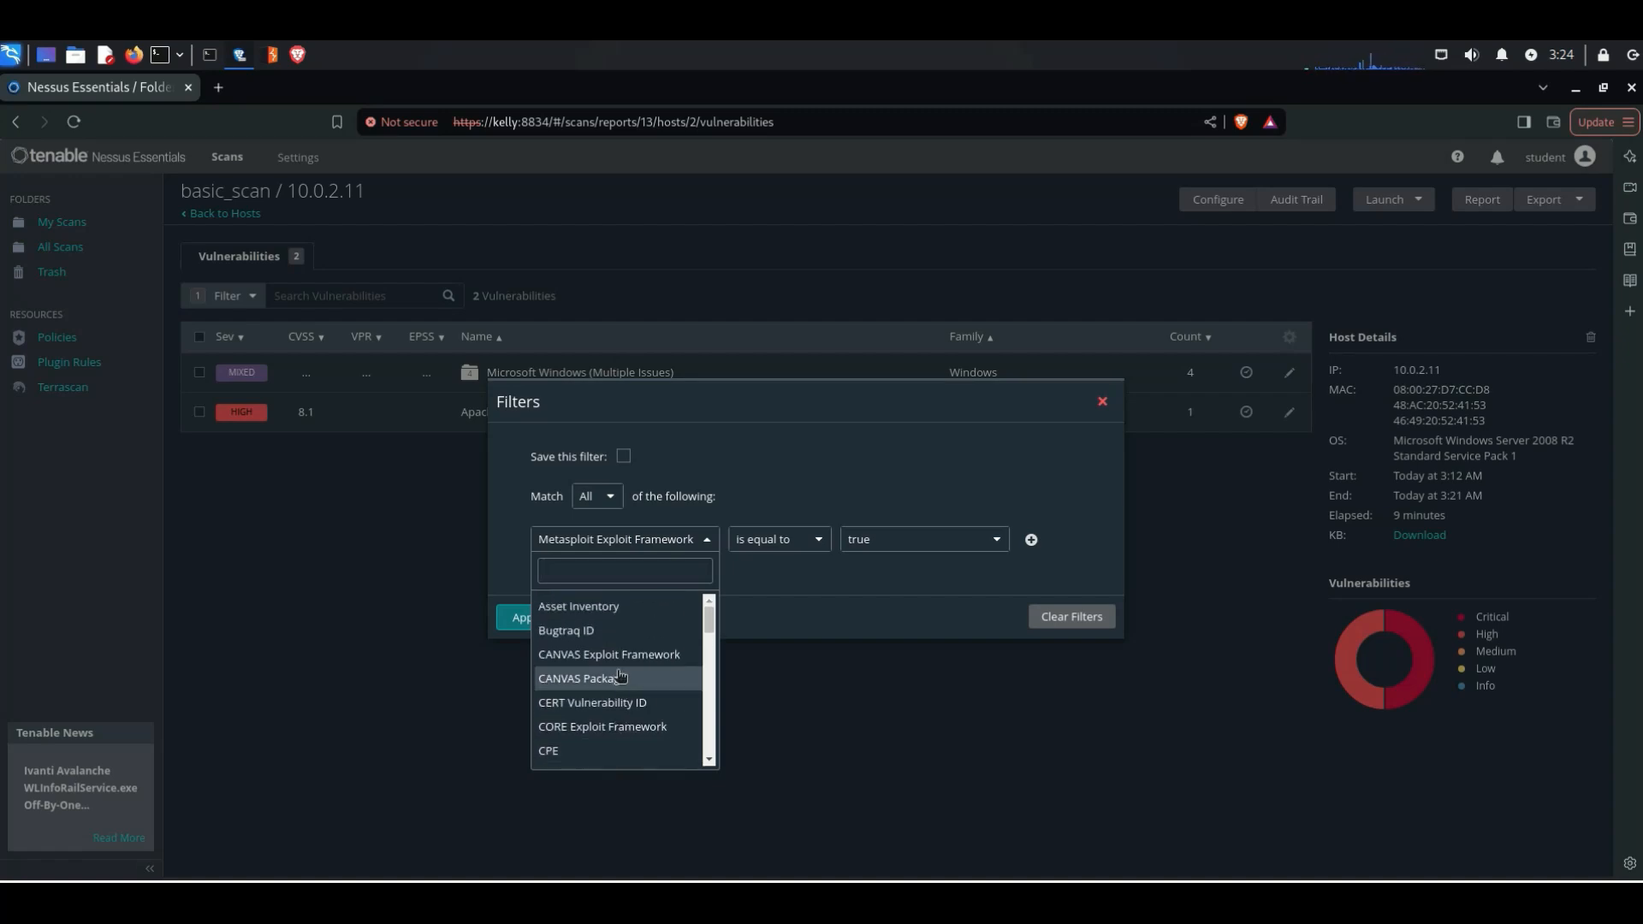
pyautogui.scroll(-5, 609, 685)
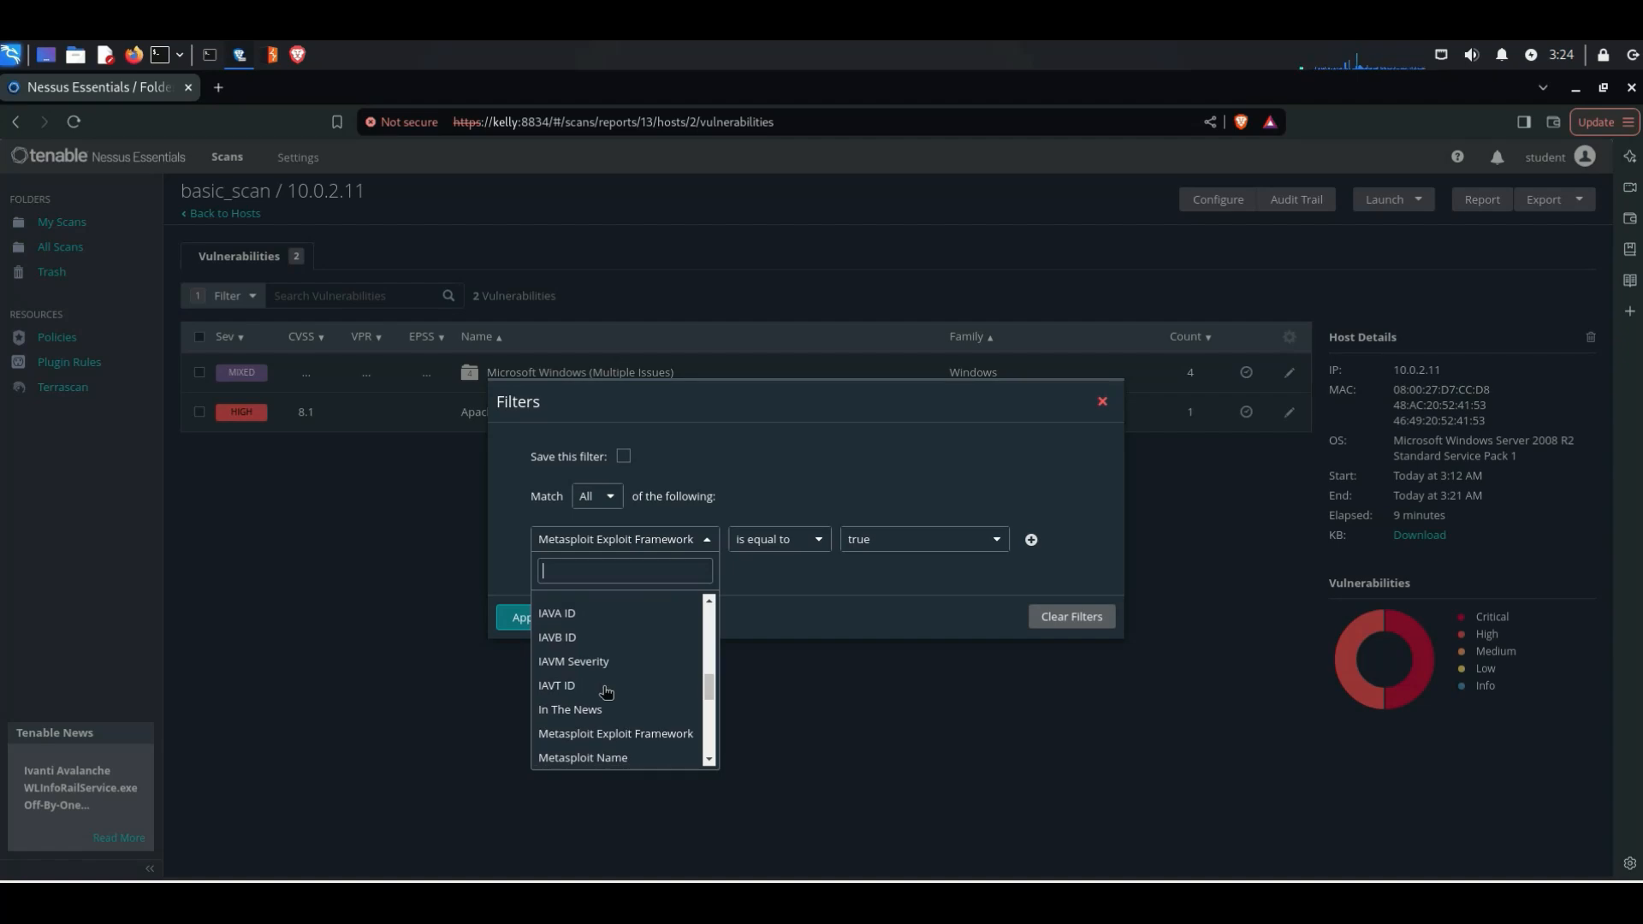
pyautogui.scroll(-1, 606, 692)
pyautogui.scroll(-4, 607, 691)
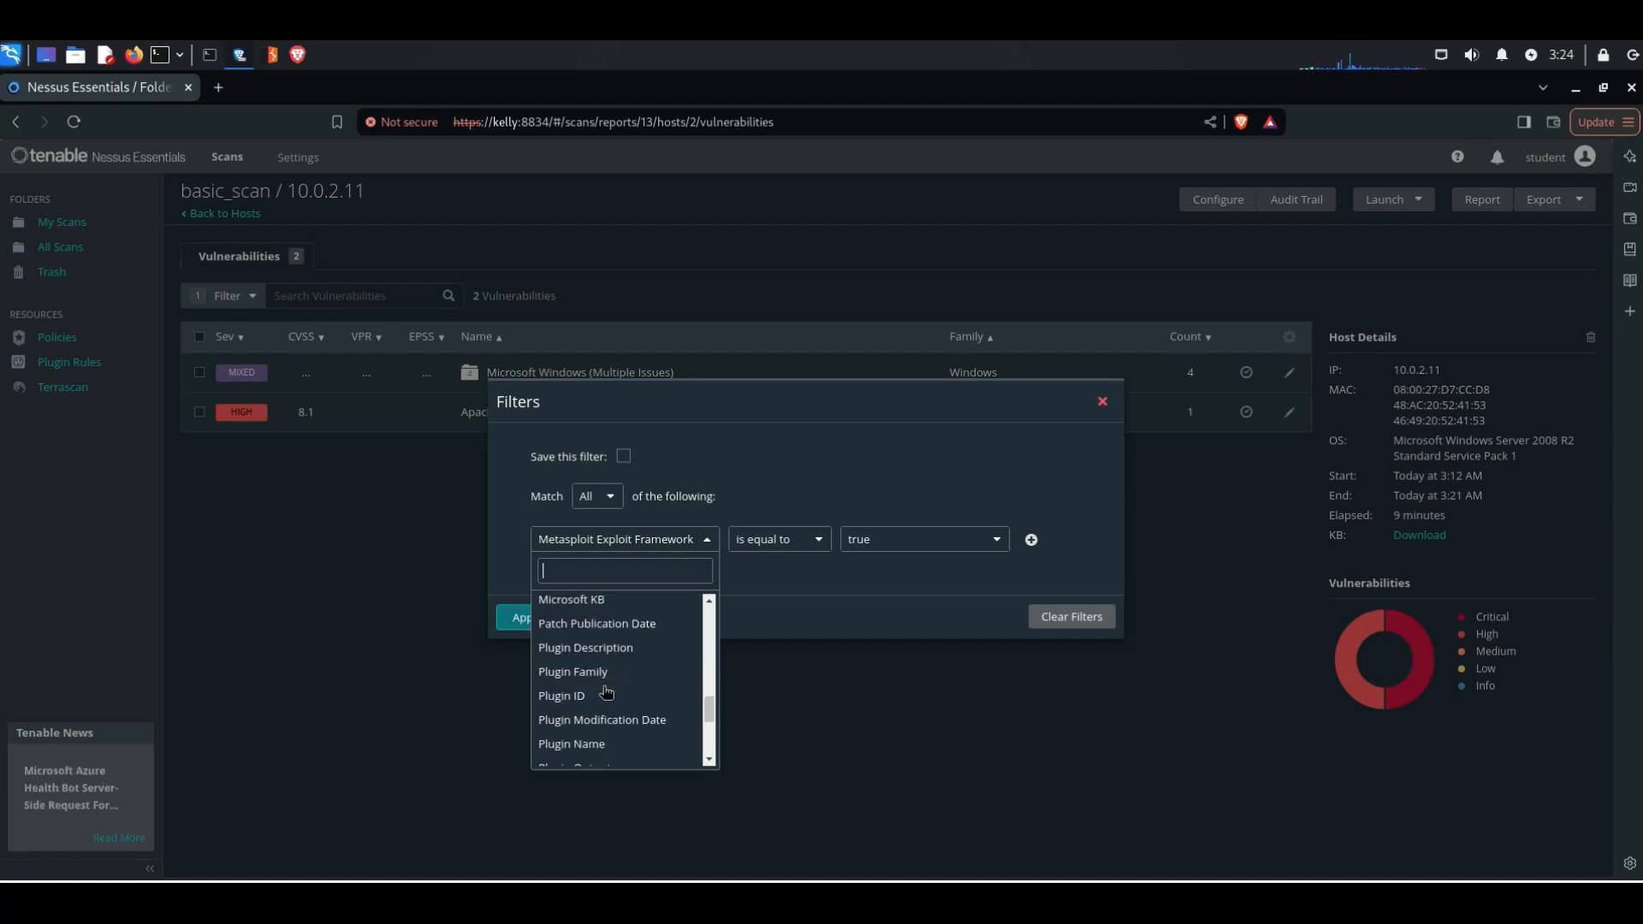
pyautogui.scroll(-1, 607, 691)
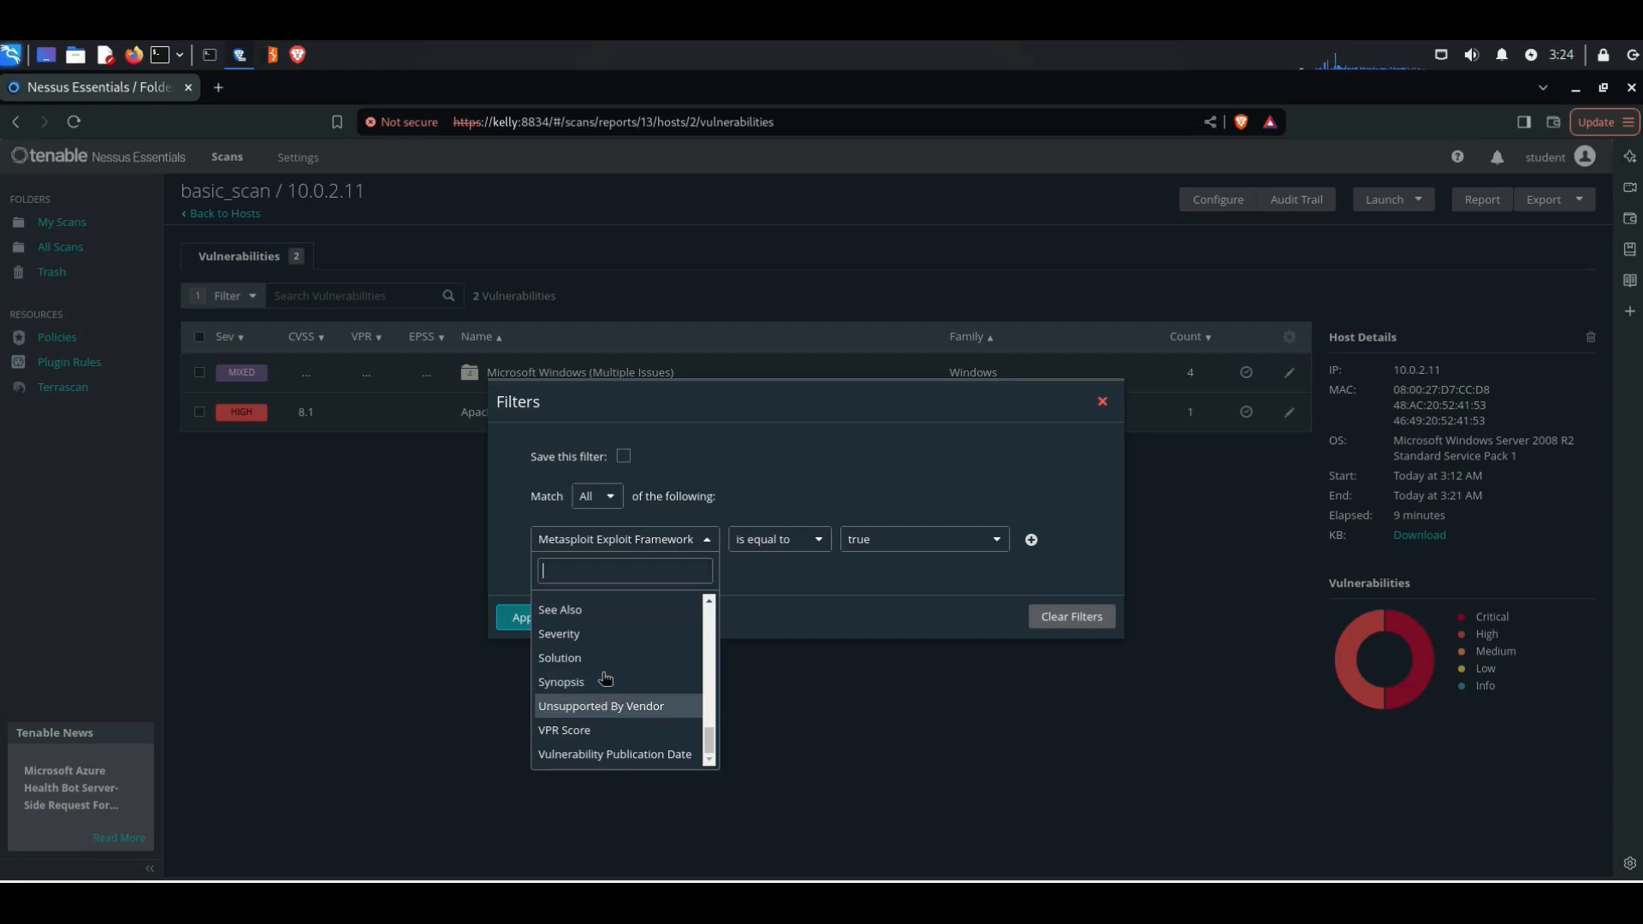
pyautogui.scroll(6, 607, 691)
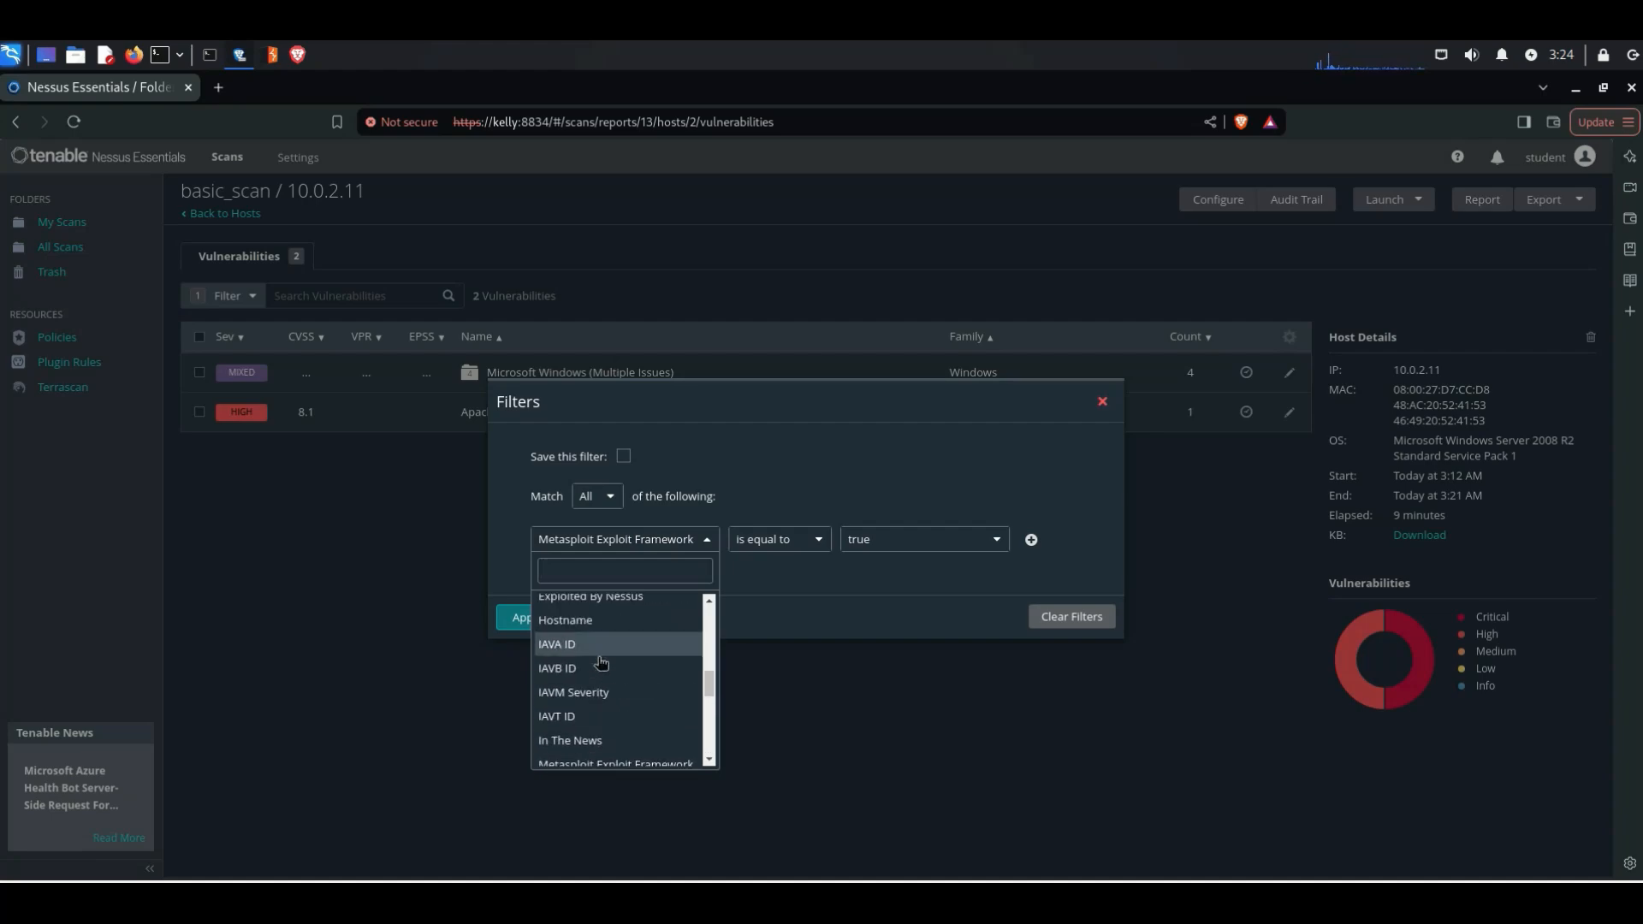
pyautogui.scroll(3, 602, 663)
pyautogui.scroll(1, 599, 664)
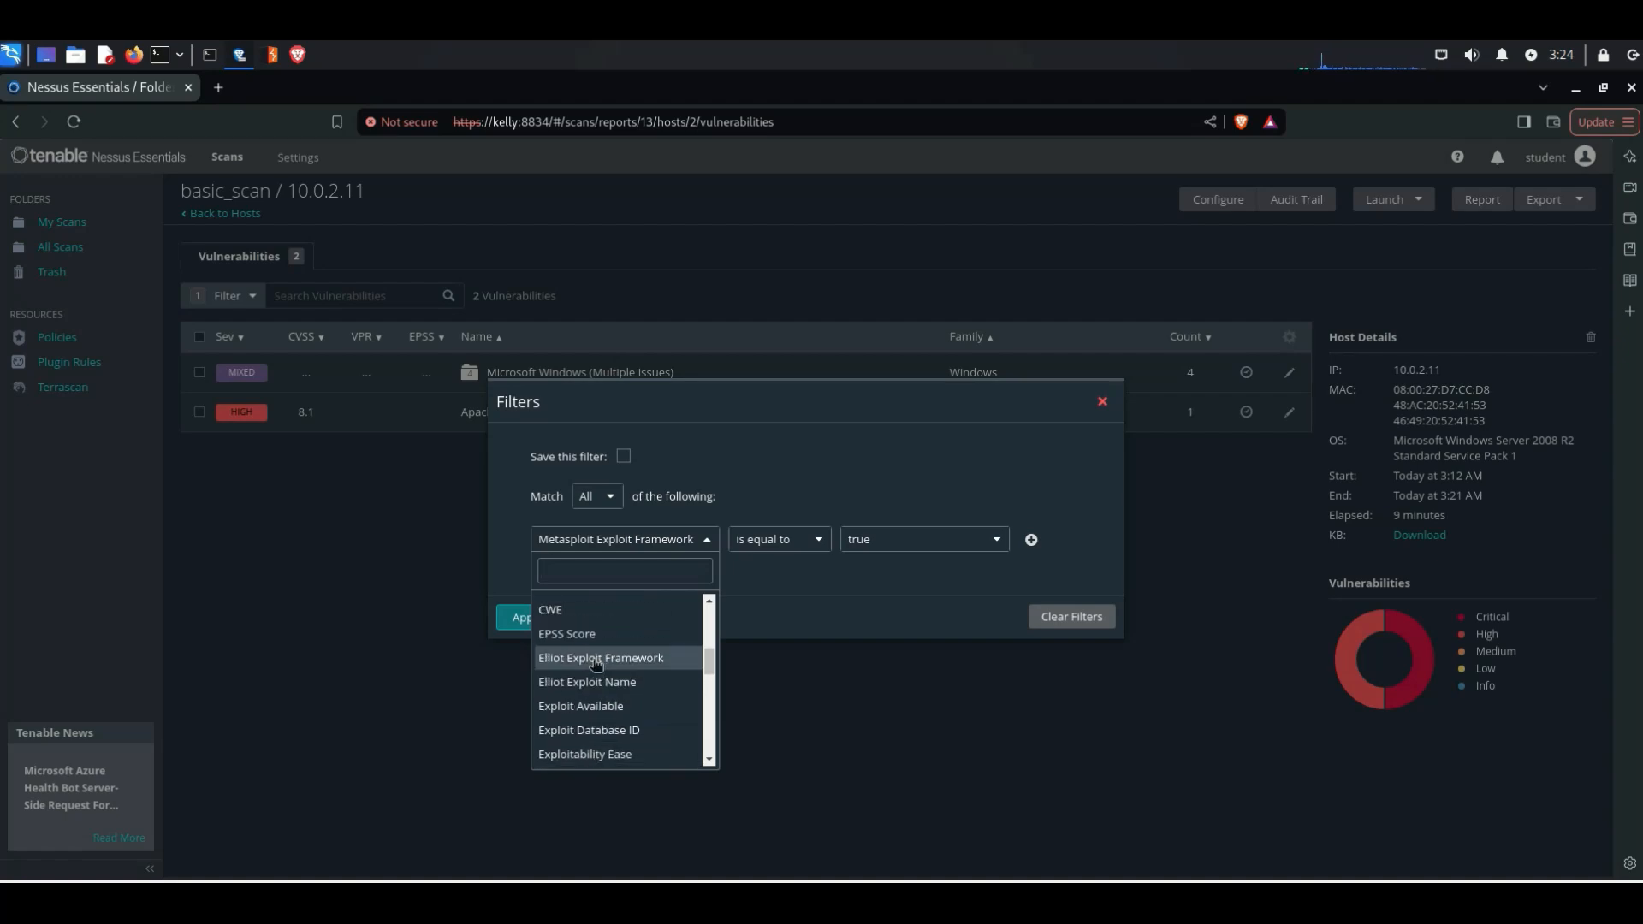
pyautogui.scroll(5, 596, 664)
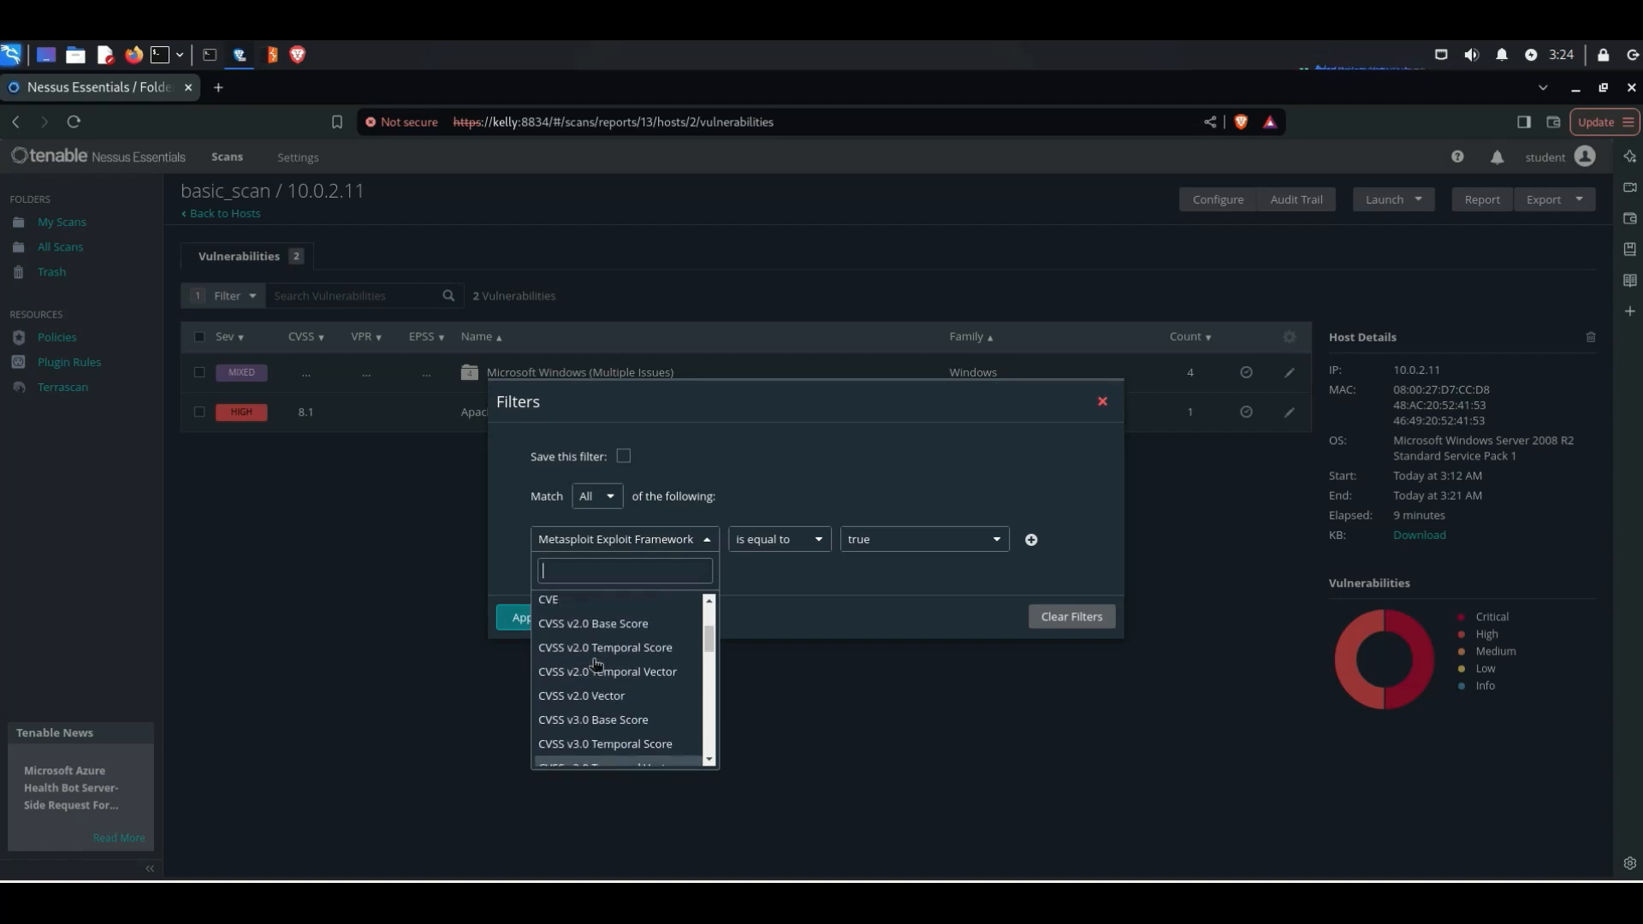
pyautogui.scroll(3, 596, 664)
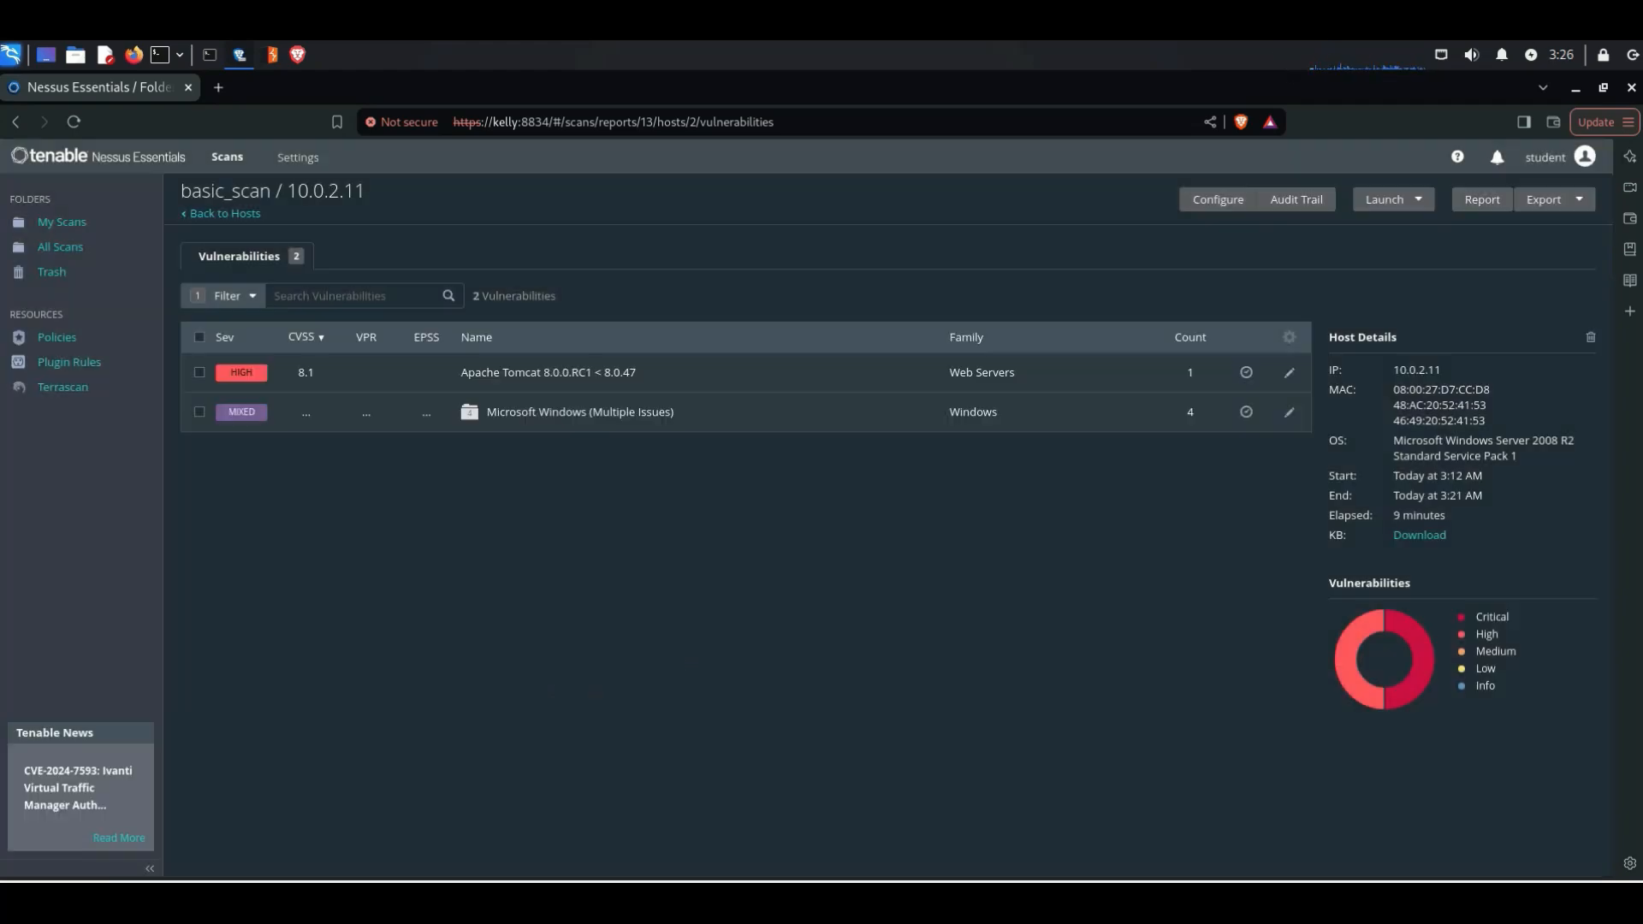
# Step: Replace the Metasploit filter with one showing vulnerabilities where Severity is equal to High
pyautogui.click(248, 307)
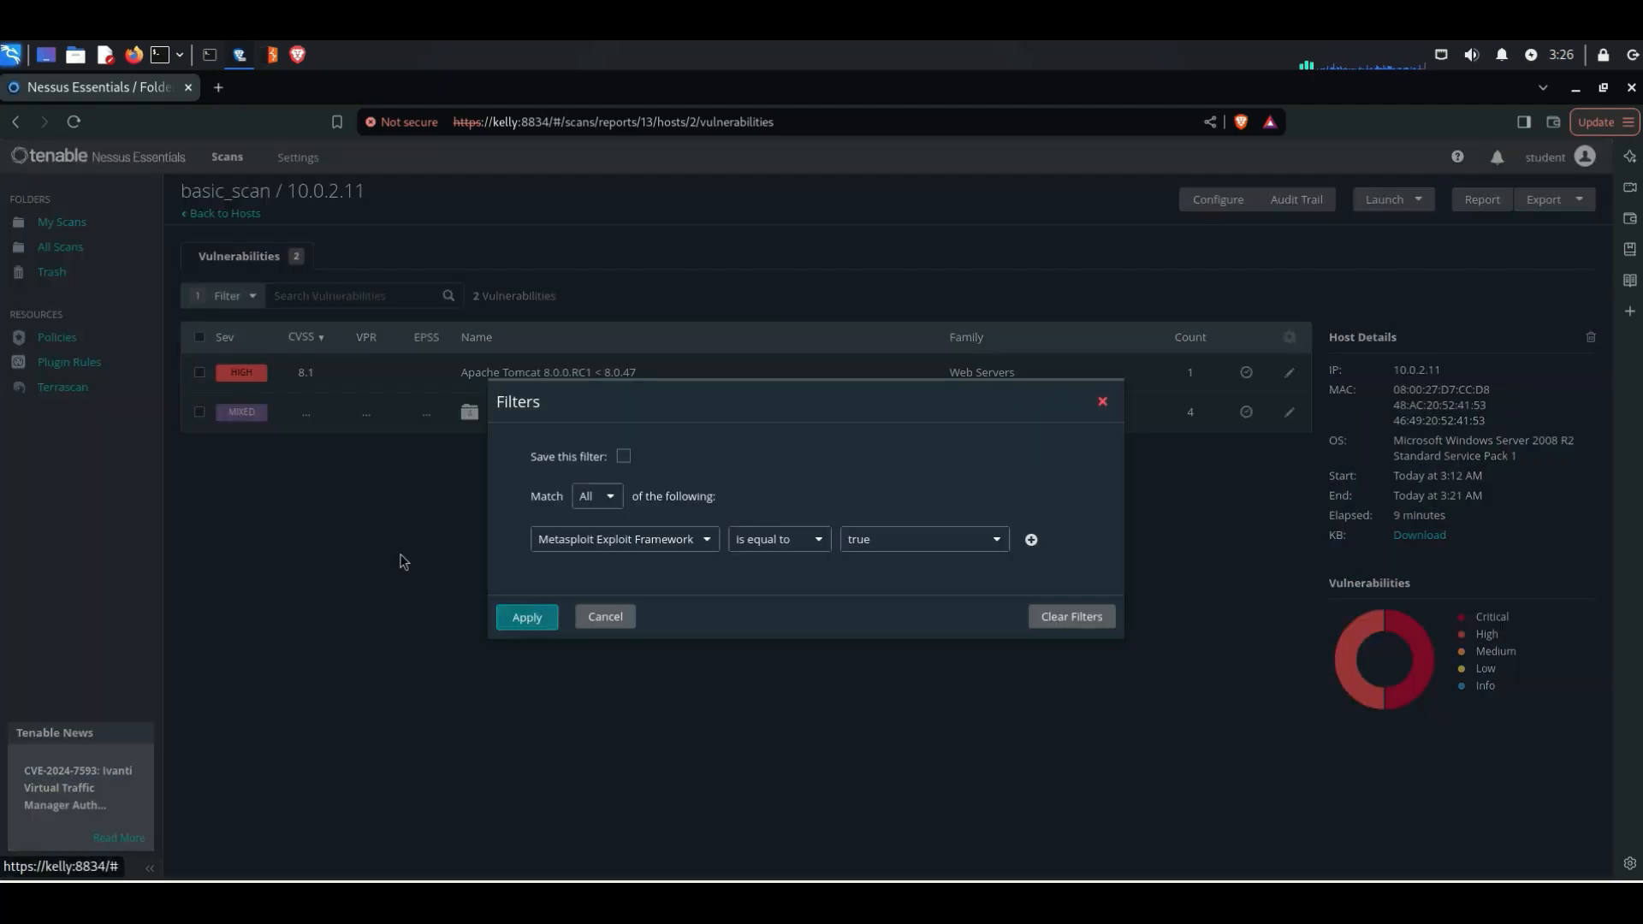
pyautogui.click(695, 546)
pyautogui.scroll(-5, 644, 679)
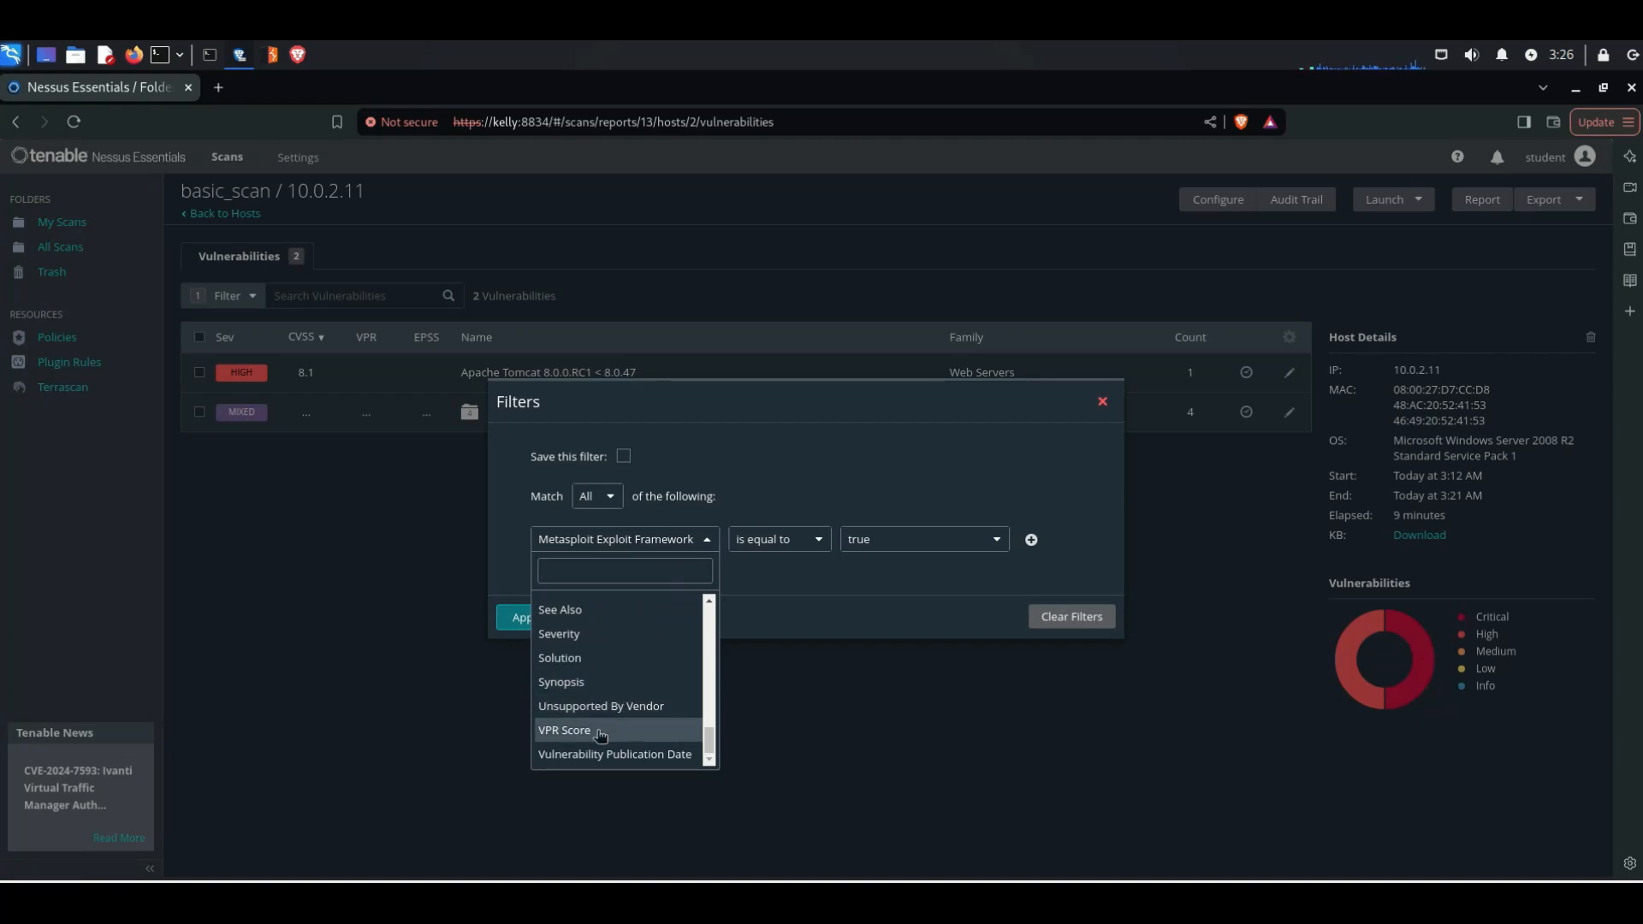
pyautogui.click(599, 634)
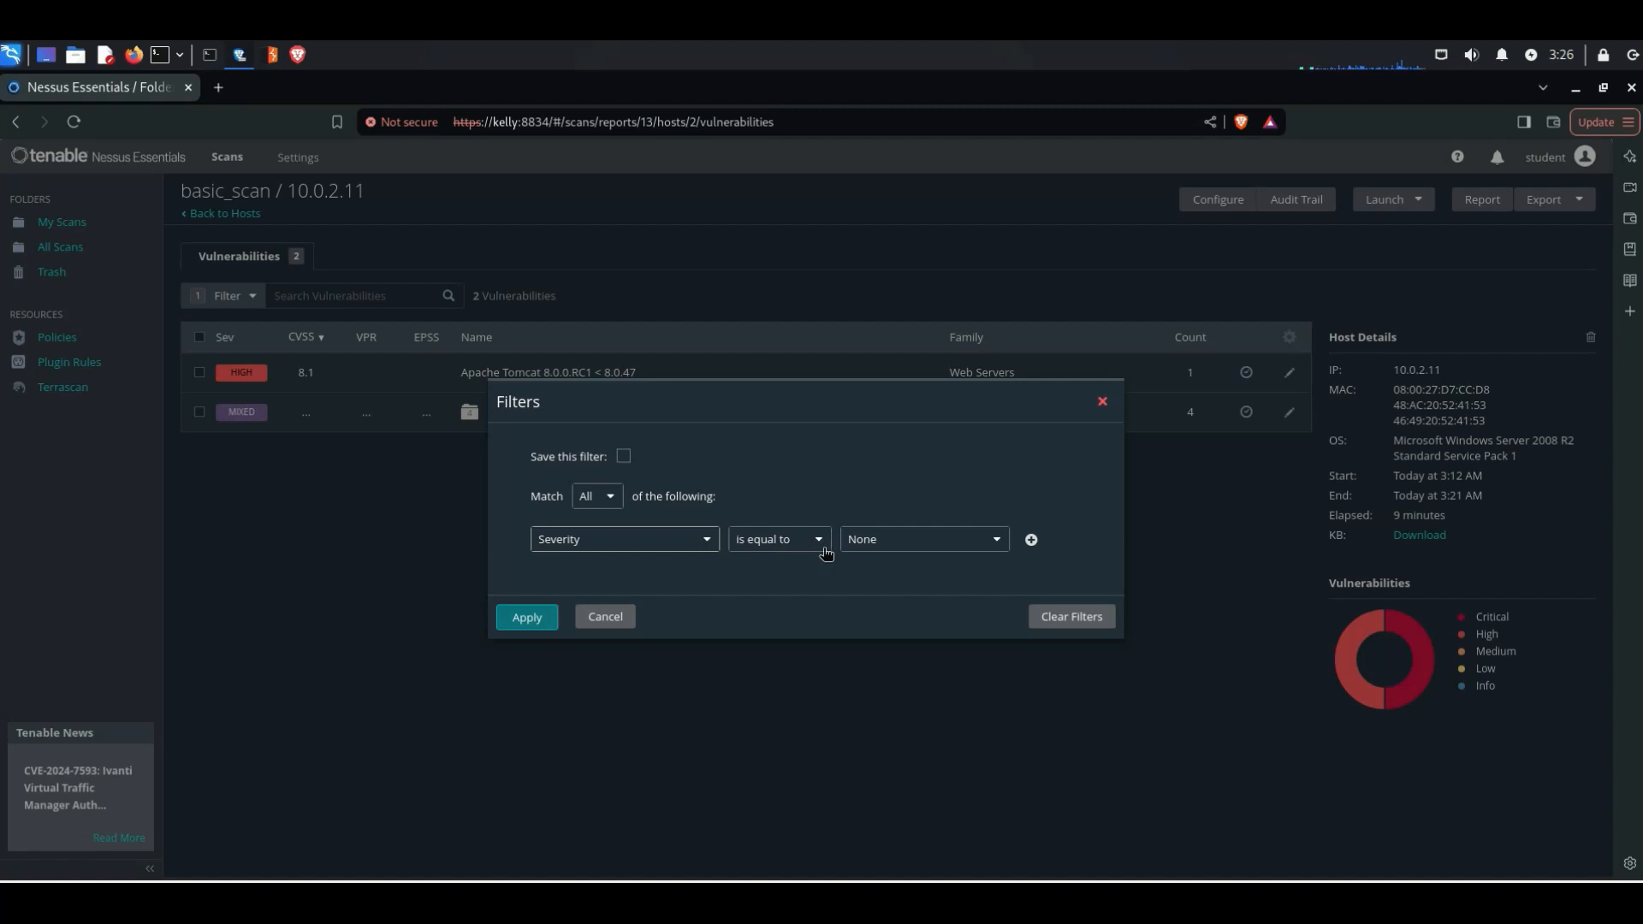
pyautogui.click(862, 545)
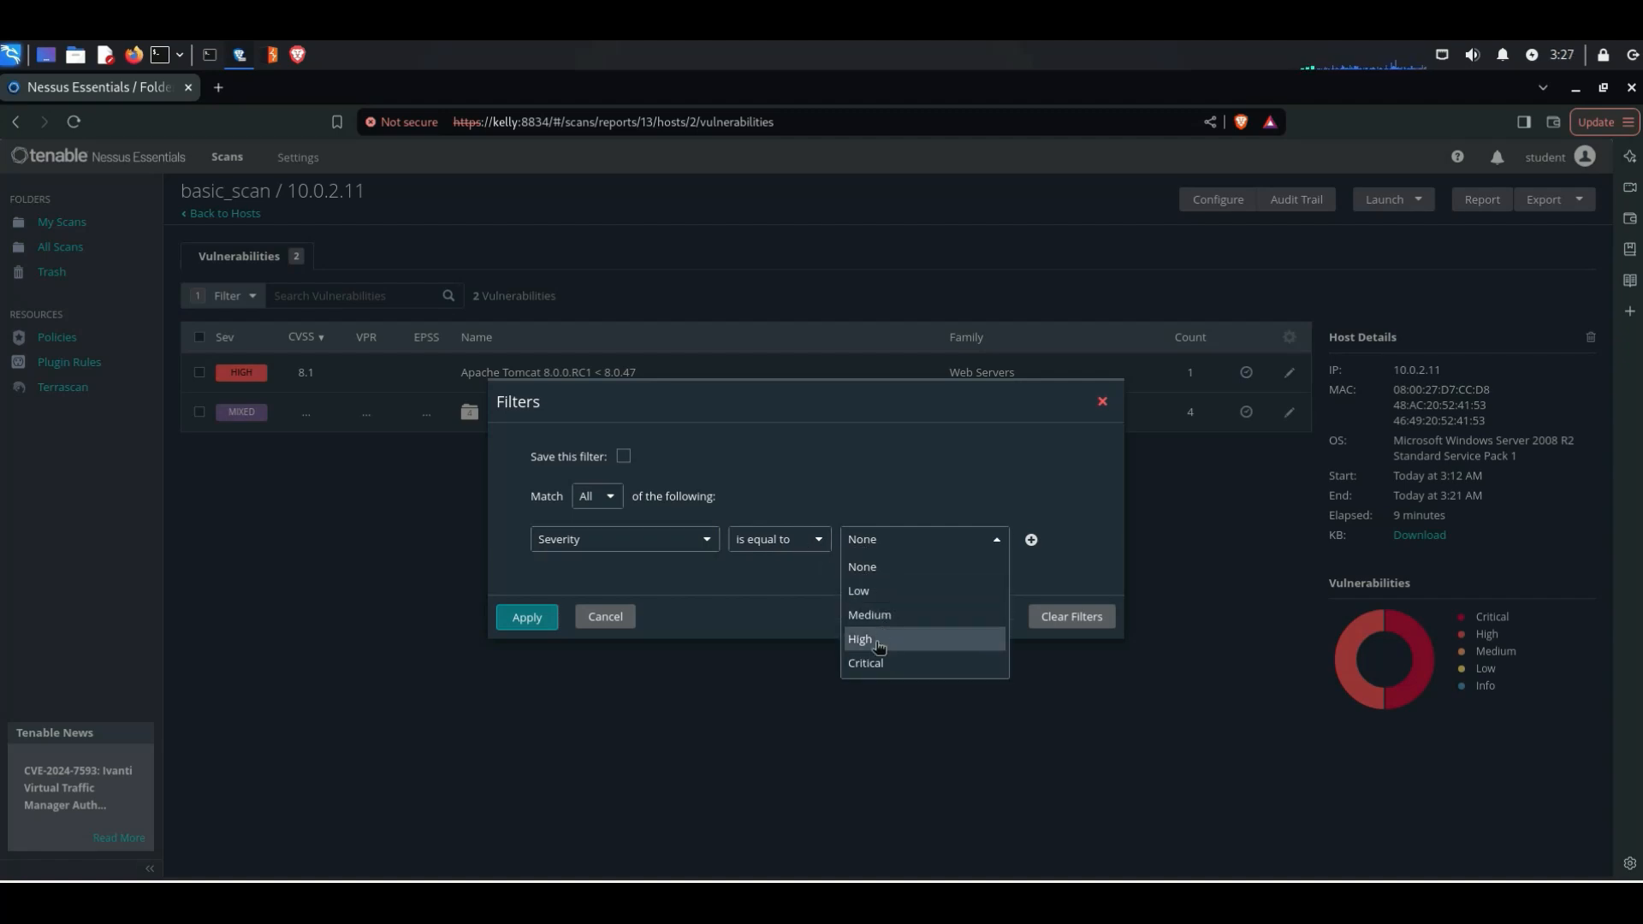
pyautogui.click(878, 650)
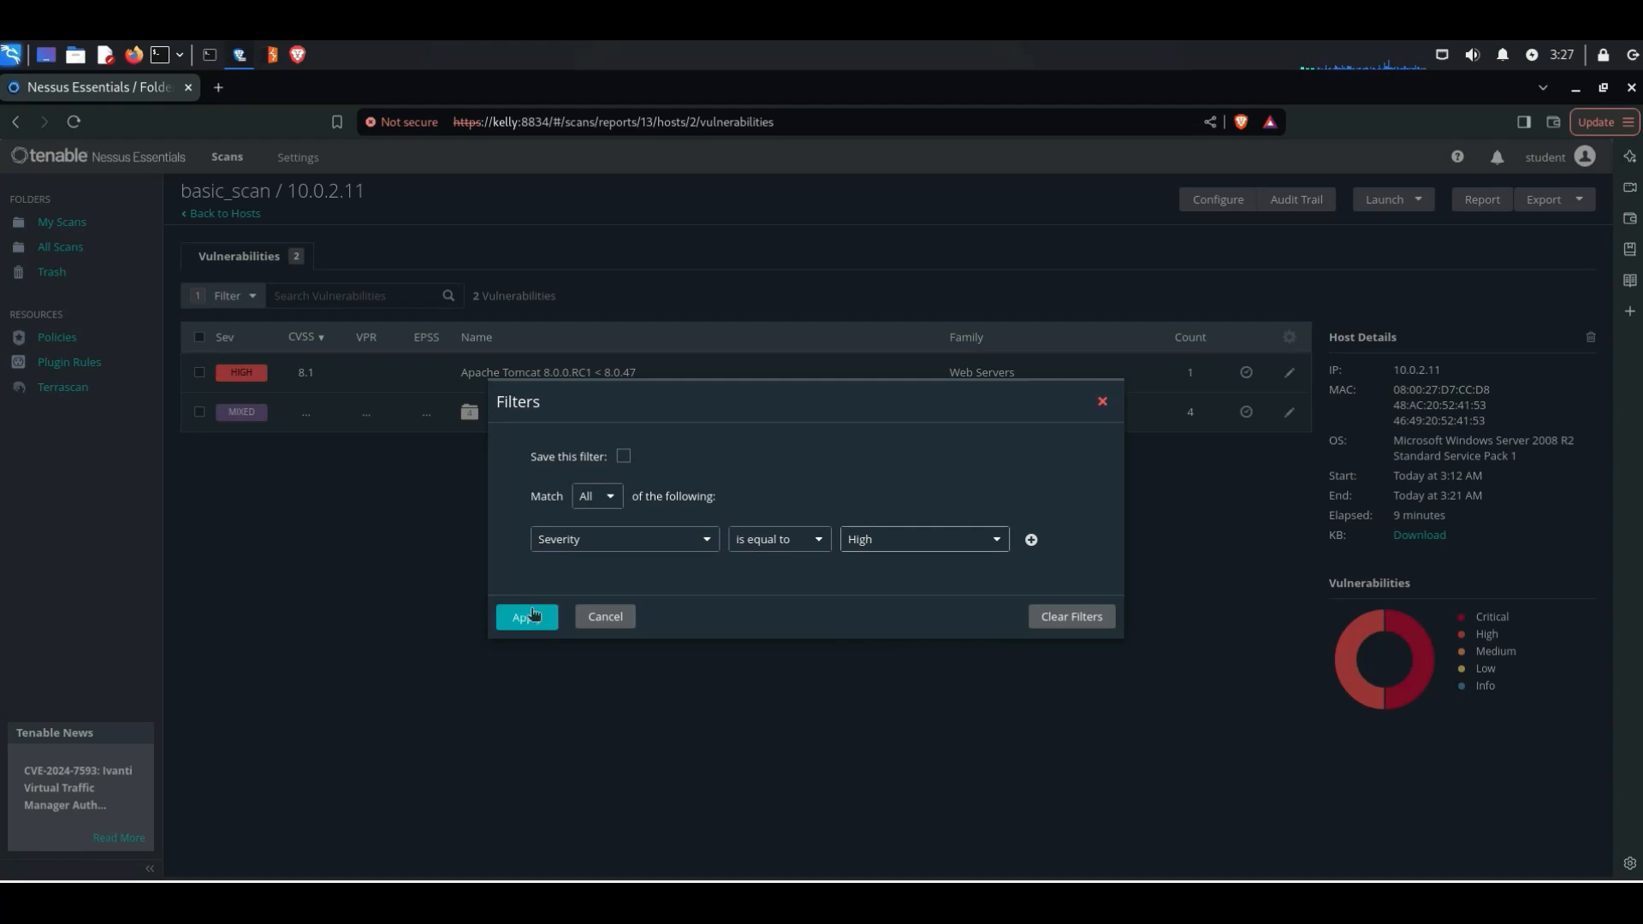
pyautogui.click(534, 618)
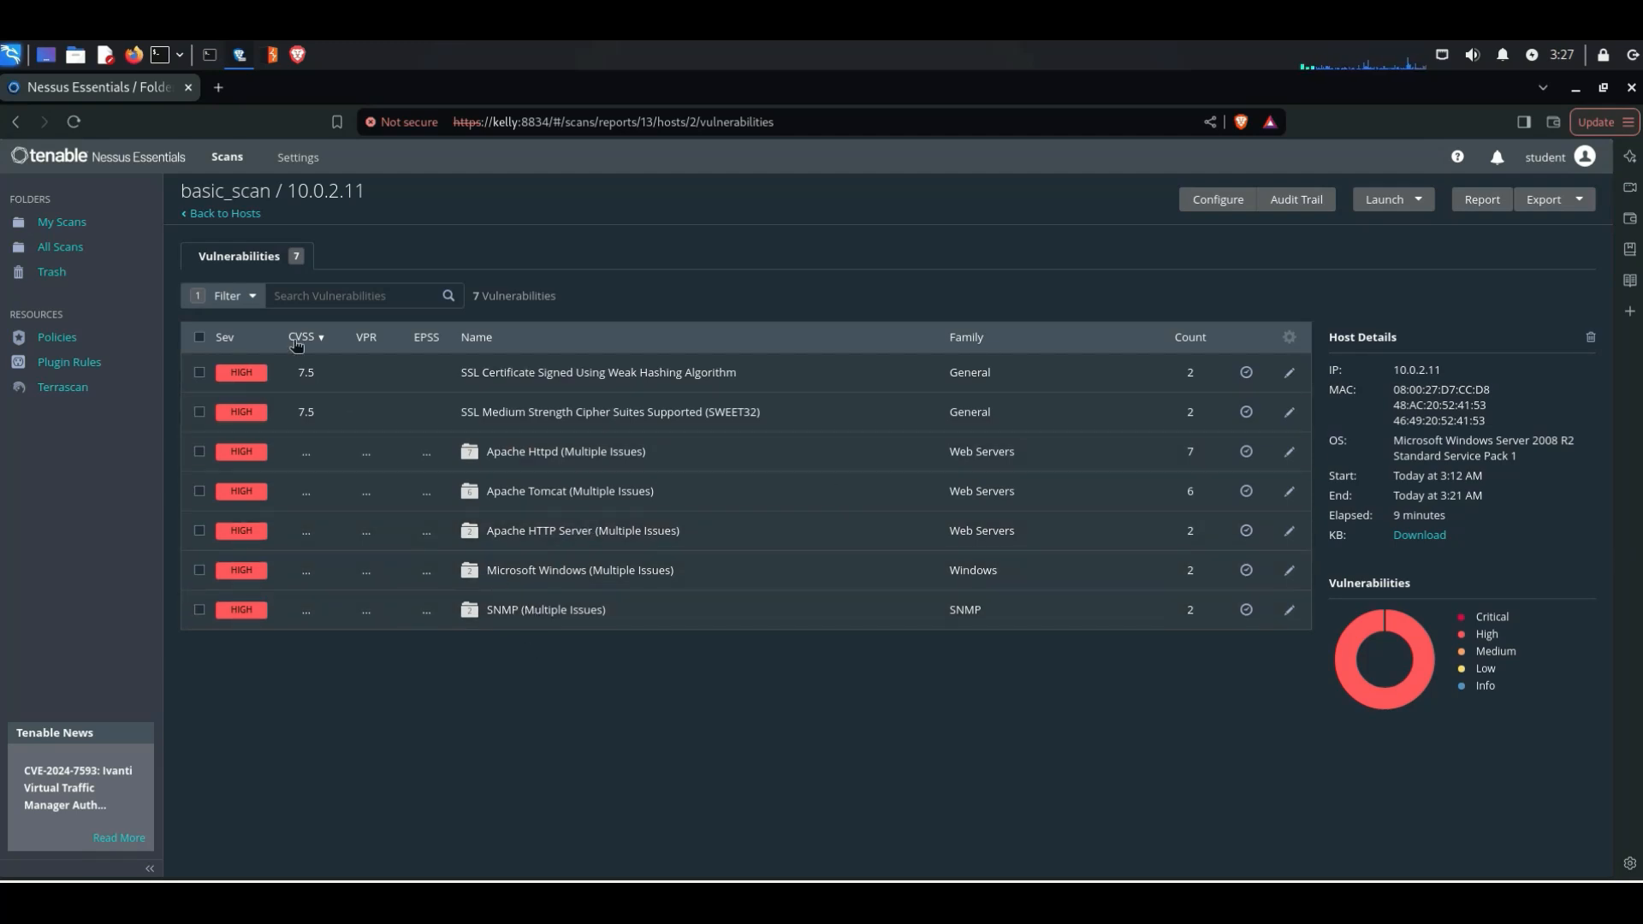
# Step: Change the host's vulnerability filter to Severity is equal to Critical and apply it
pyautogui.click(241, 298)
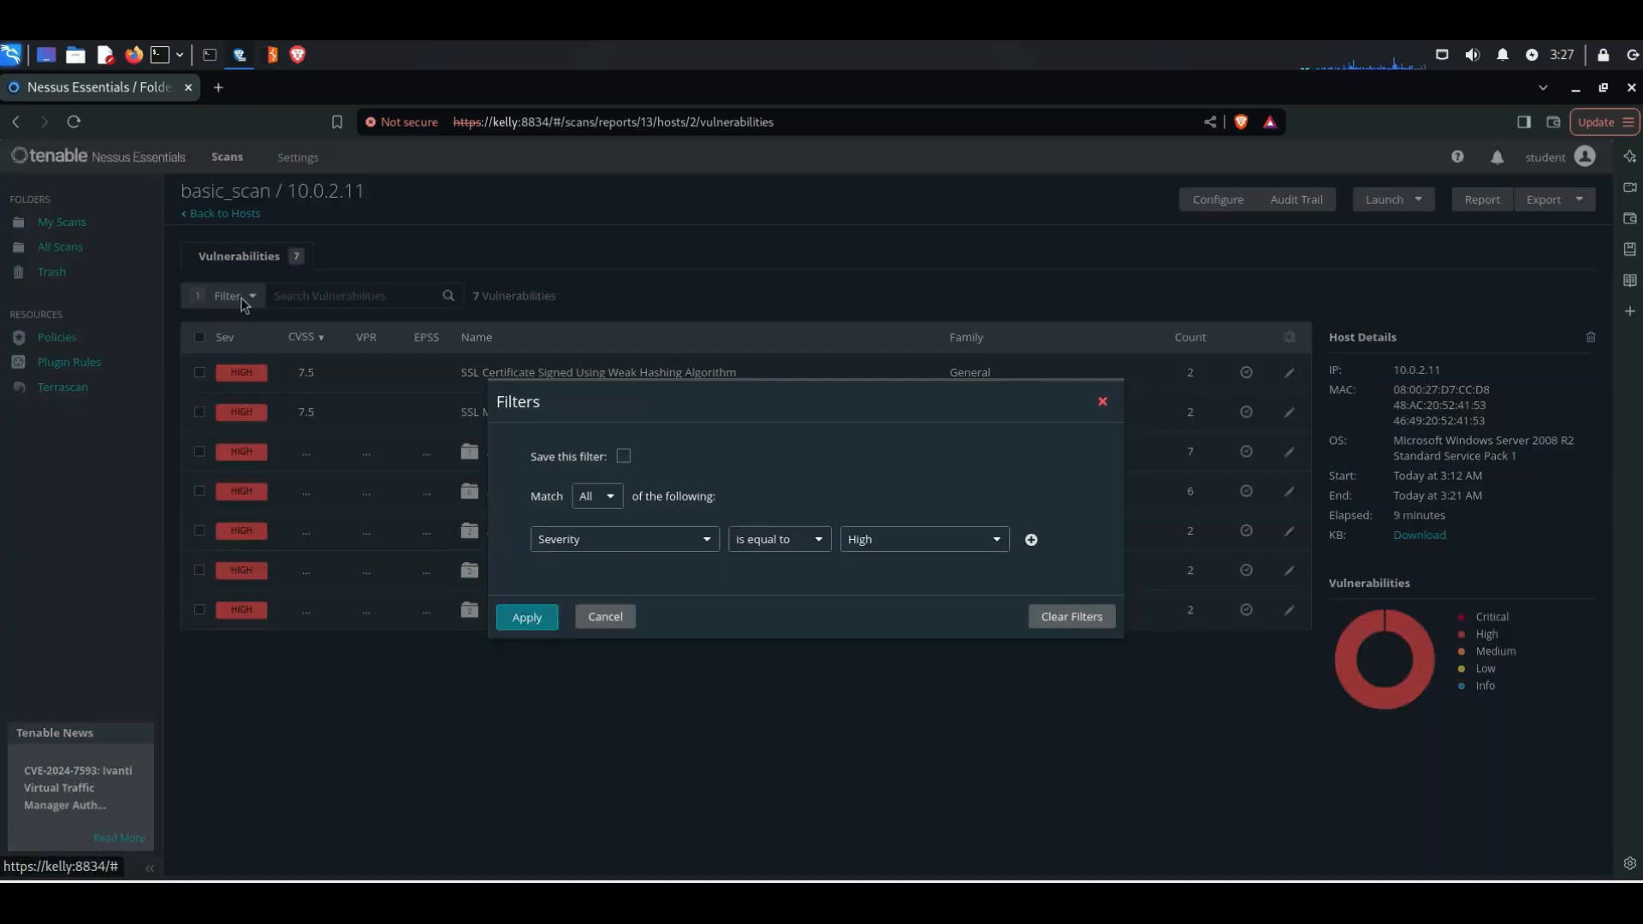
pyautogui.click(956, 551)
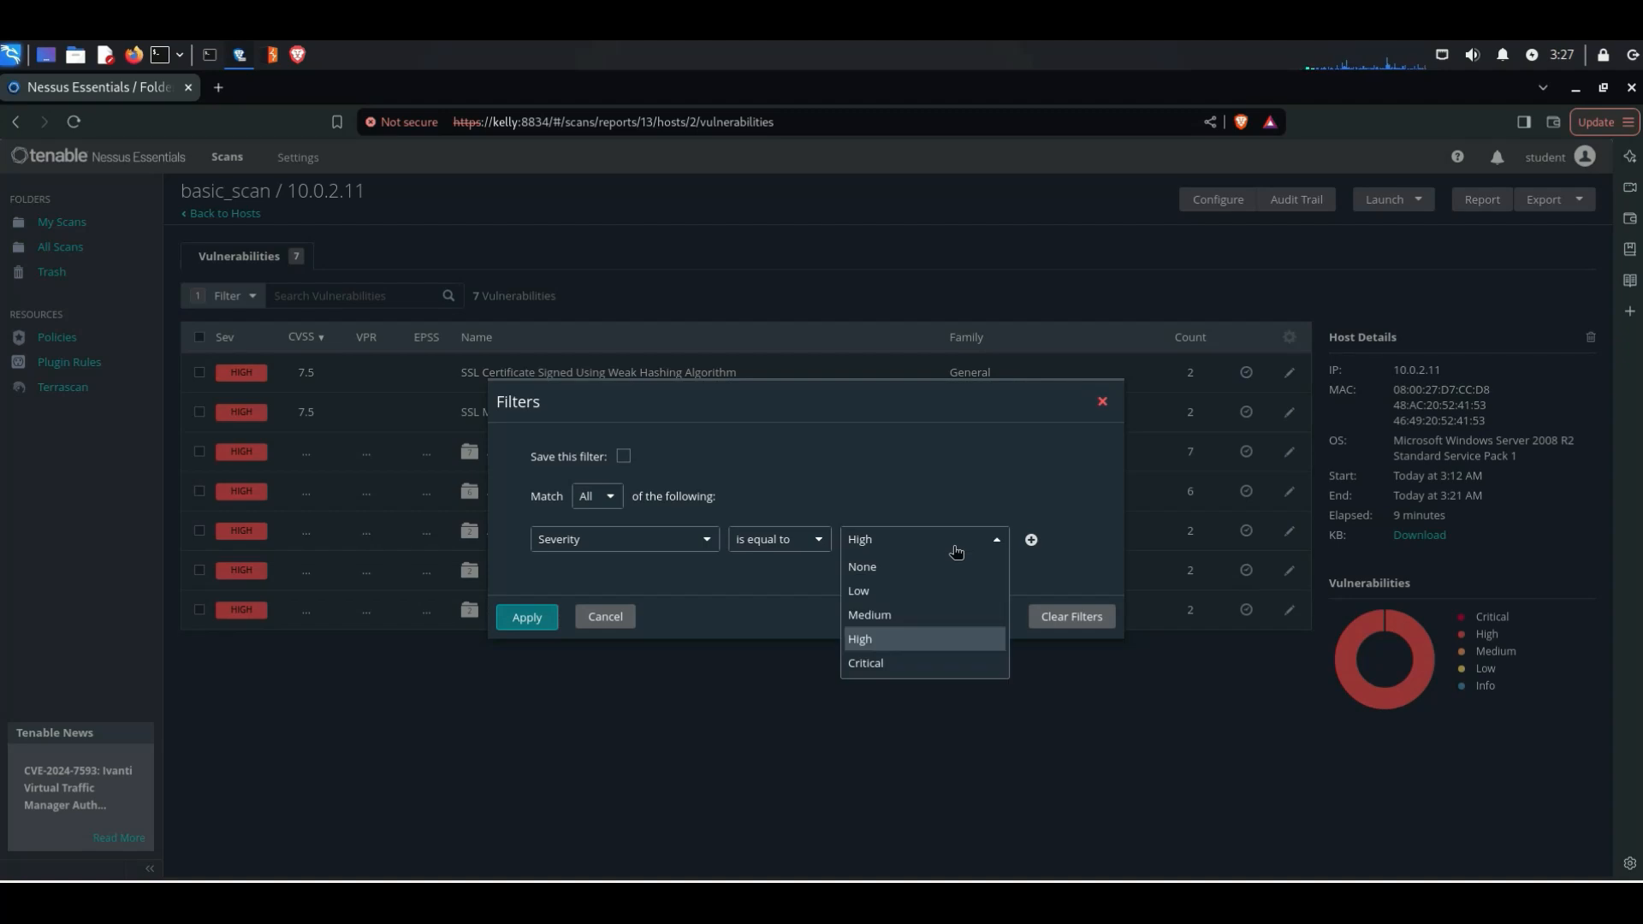
pyautogui.click(888, 665)
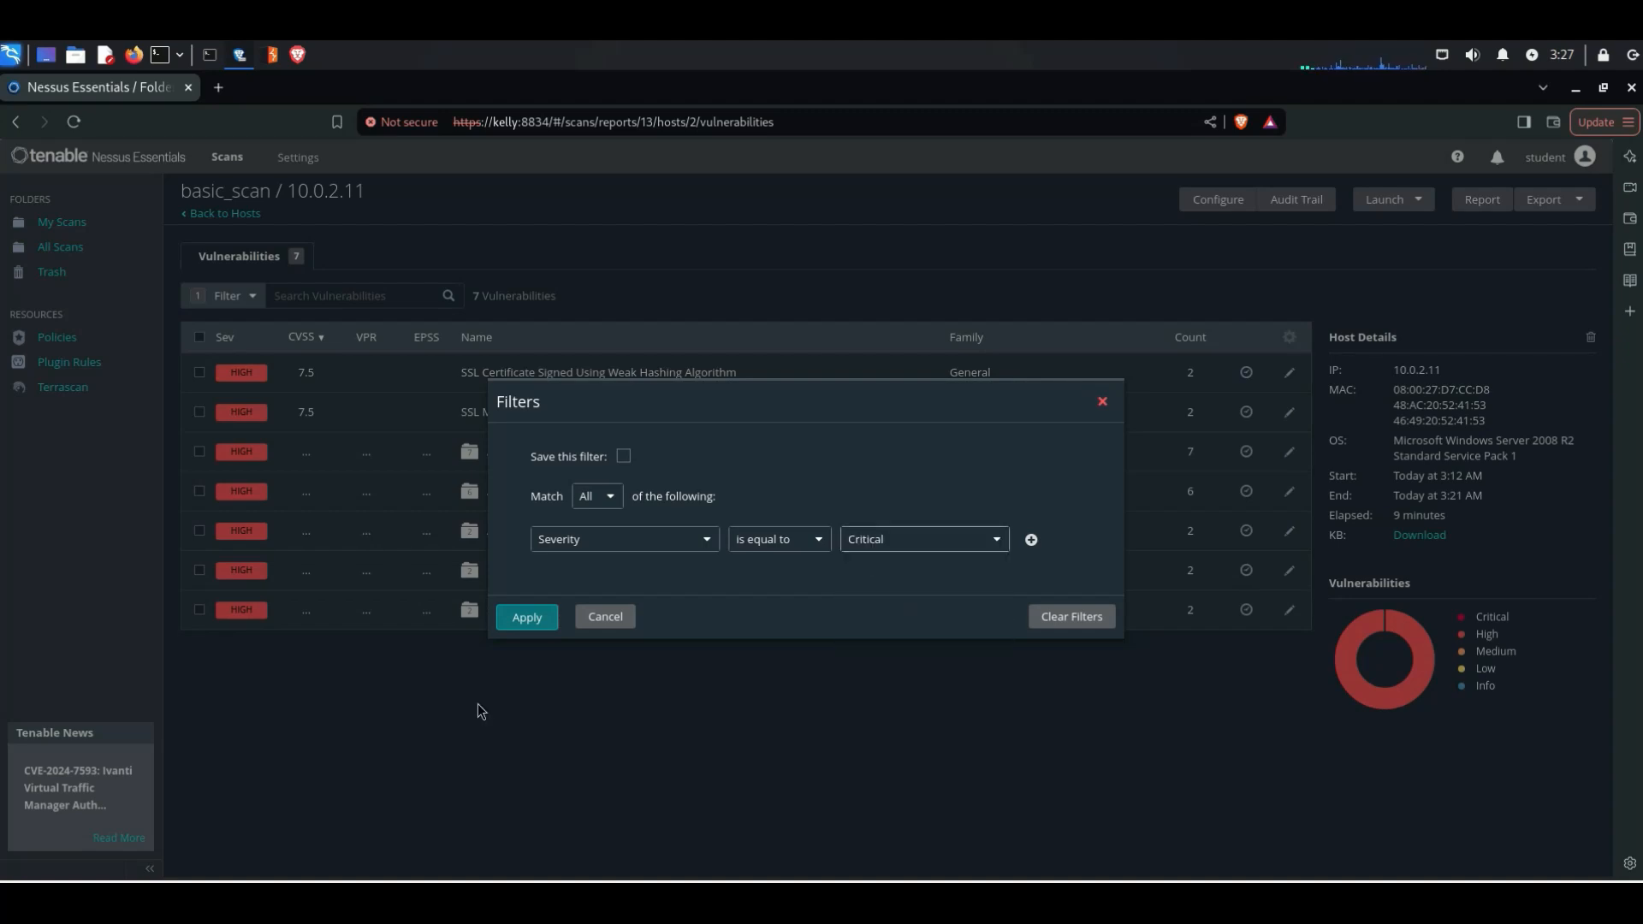
pyautogui.click(520, 619)
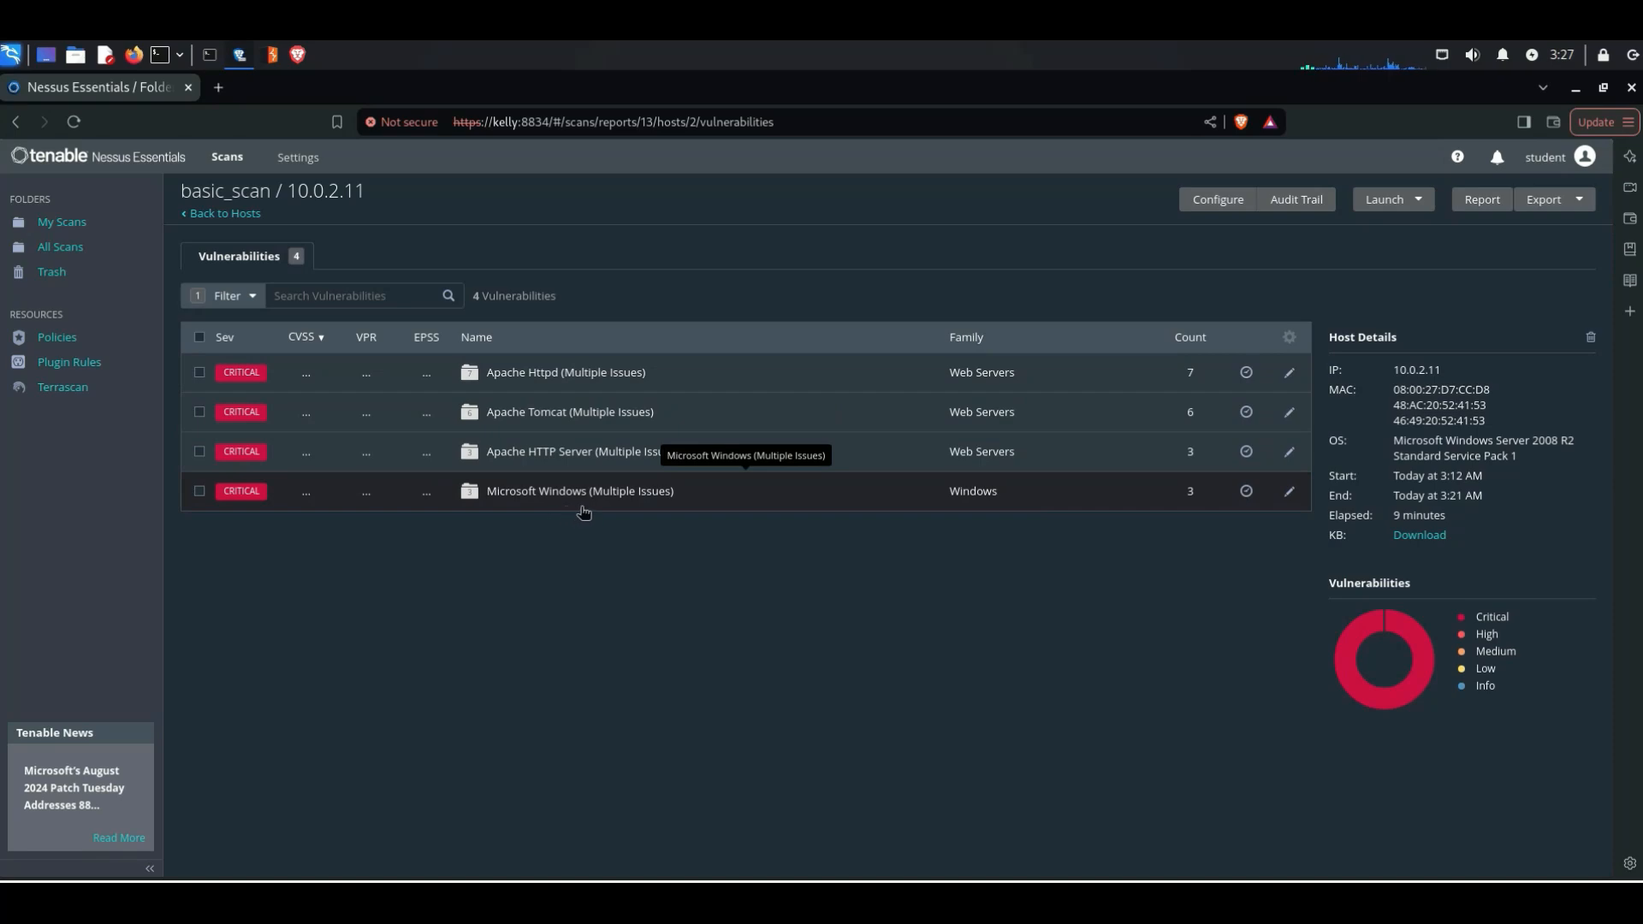
# Step: Examine the MS11-030 vulnerability's risk, exploit and reference information in the Microsoft Windows (Multiple Issues) group, then return to the host's vulnerability list
pyautogui.click(611, 505)
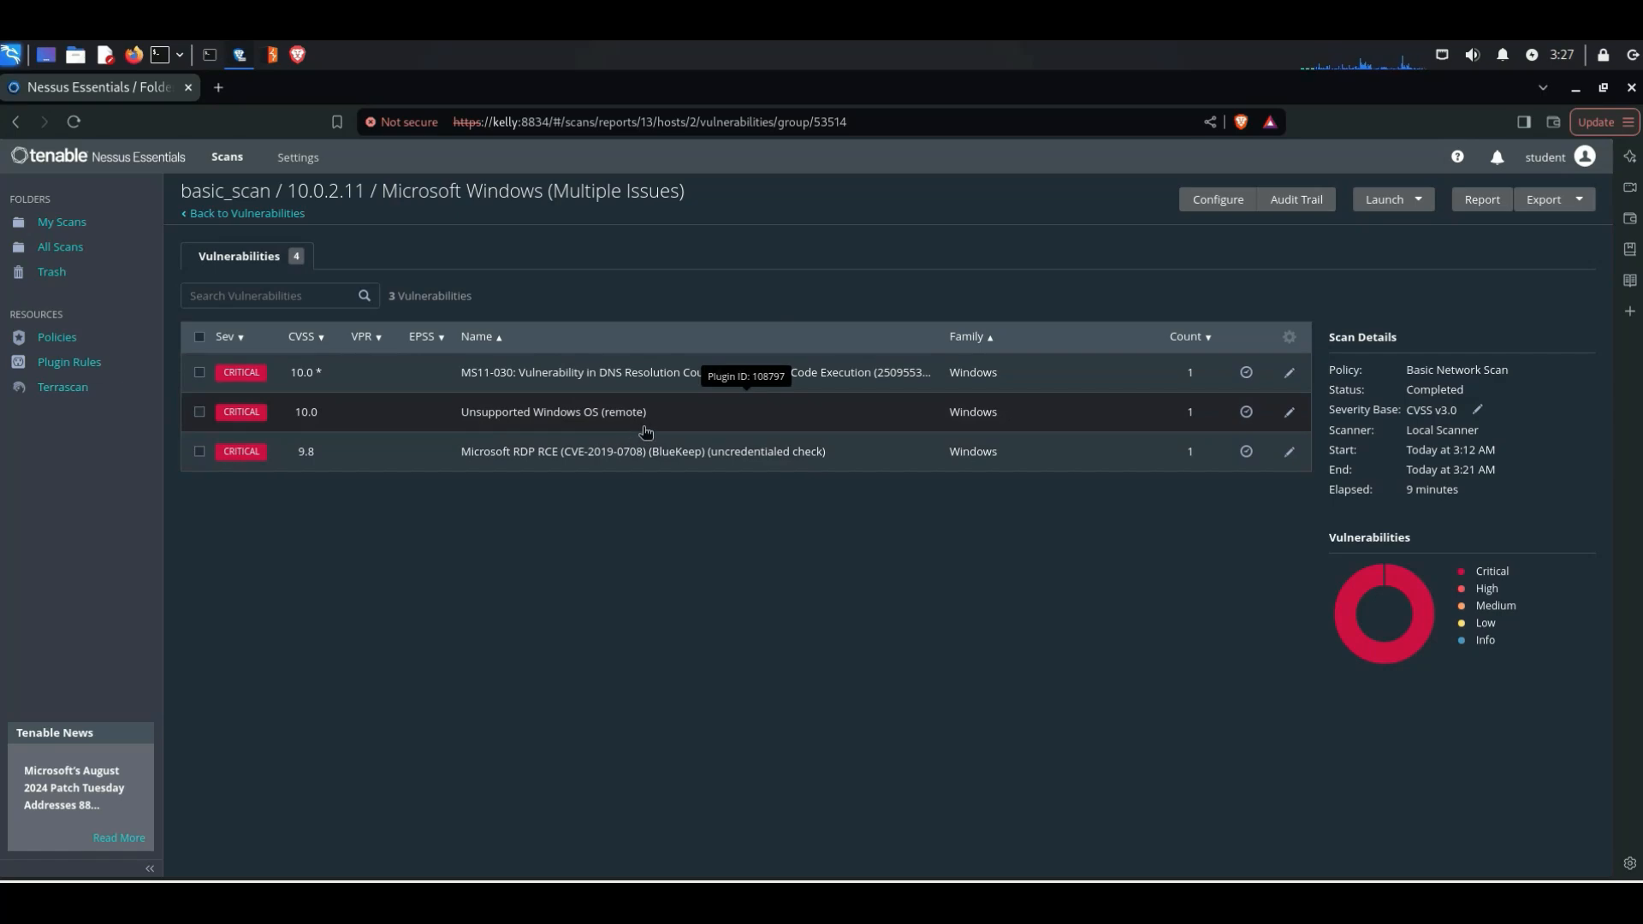
pyautogui.click(681, 382)
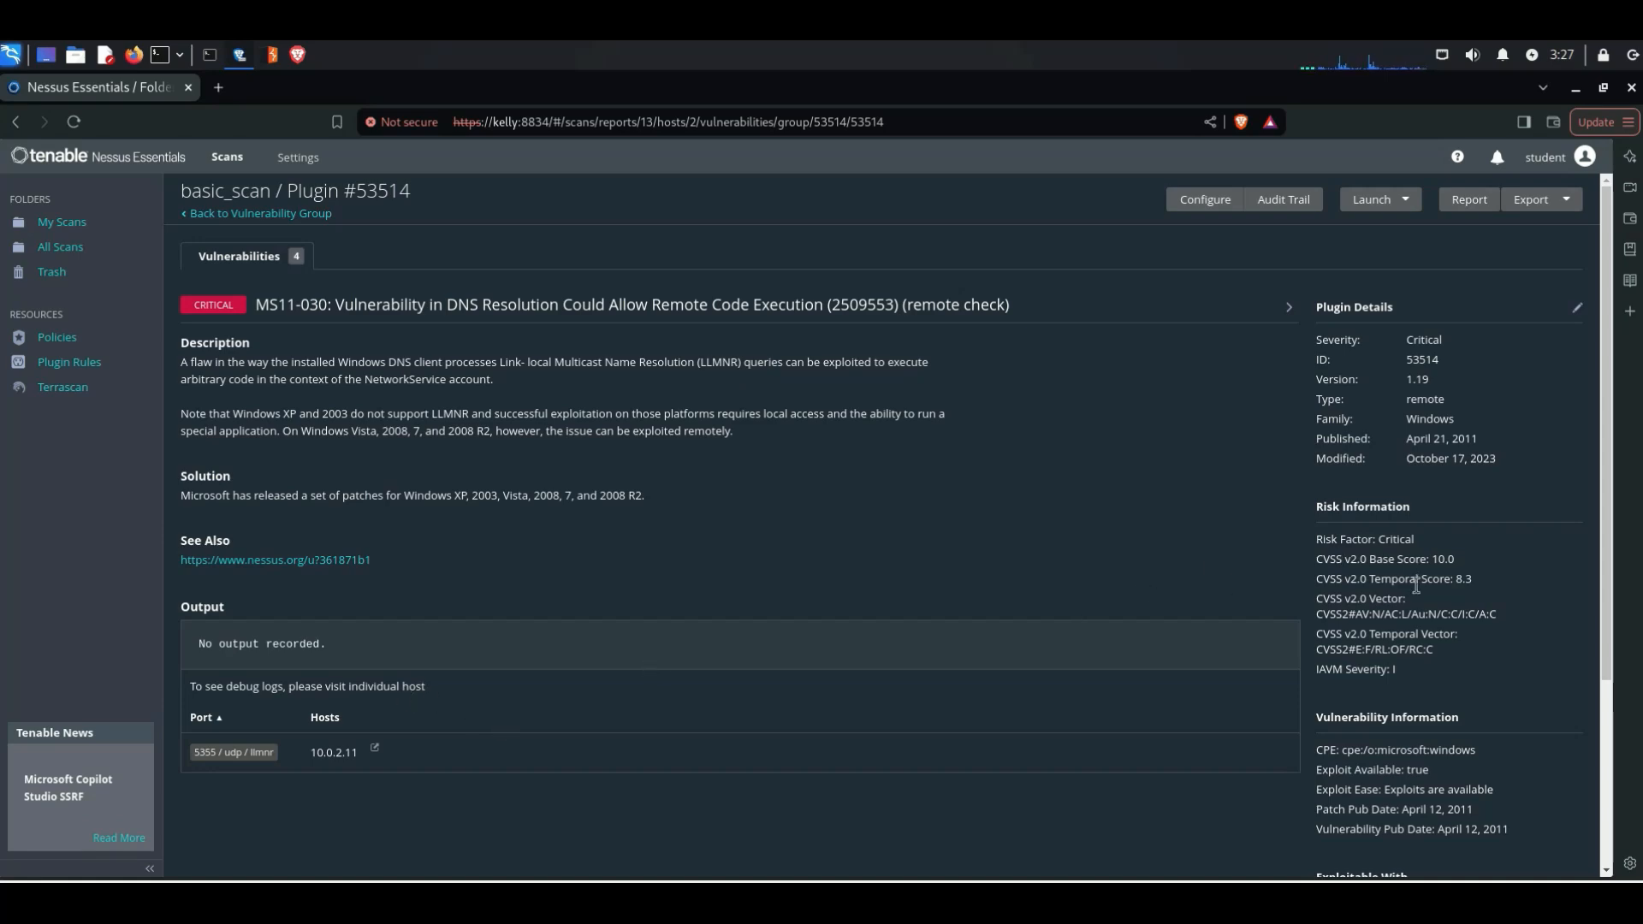
pyautogui.scroll(-3, 1379, 597)
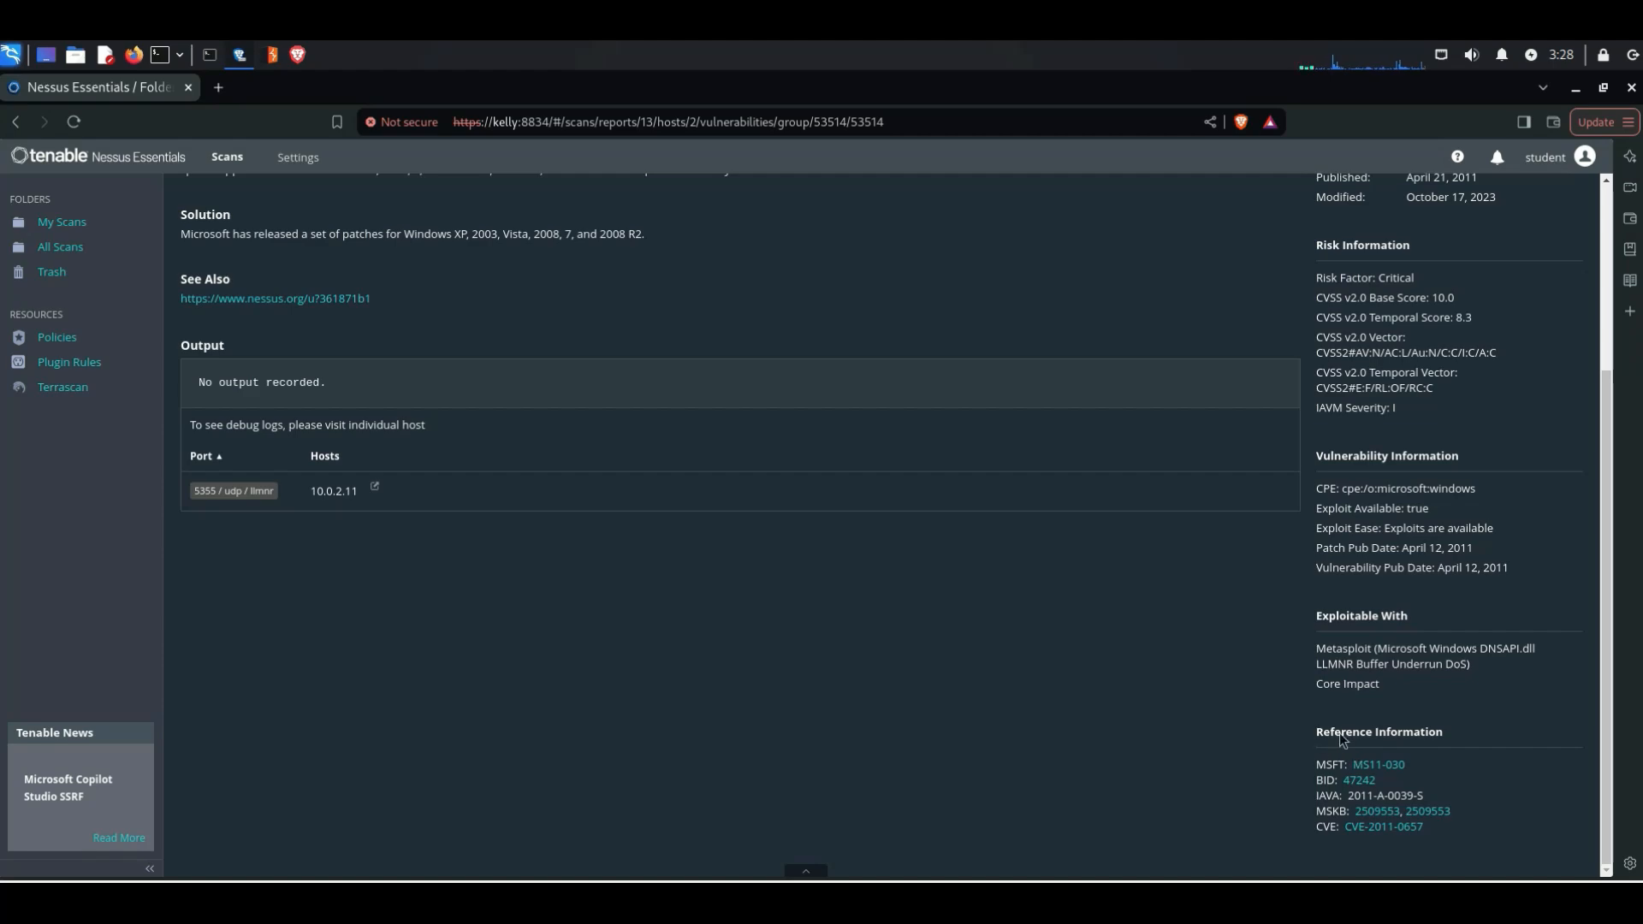
pyautogui.scroll(3, 776, 514)
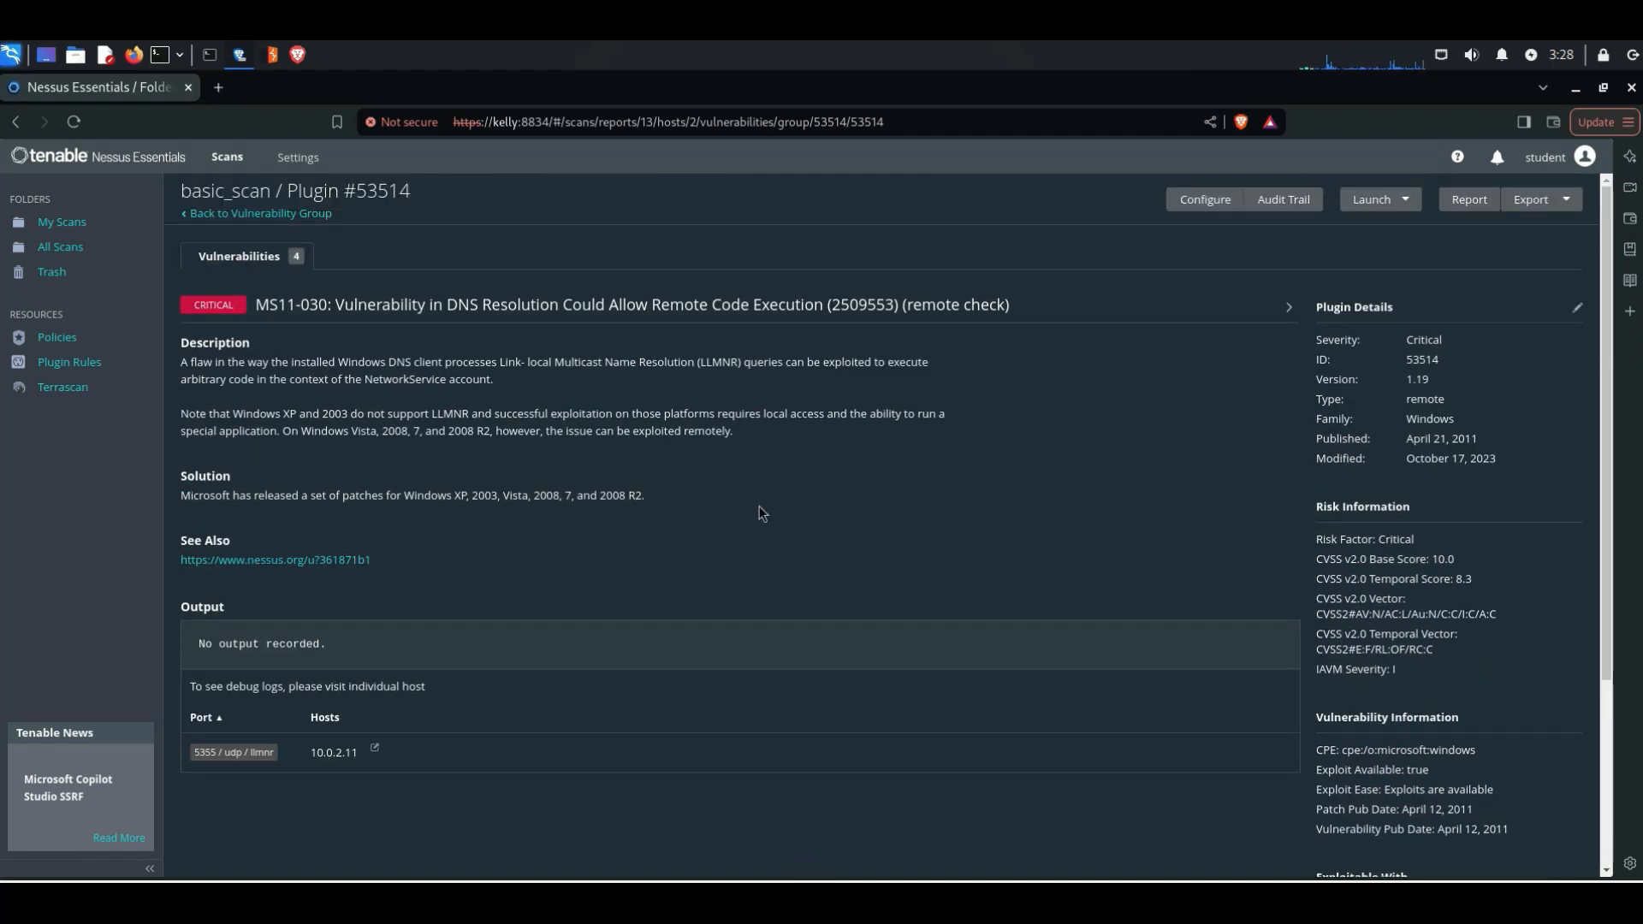
pyautogui.click(197, 215)
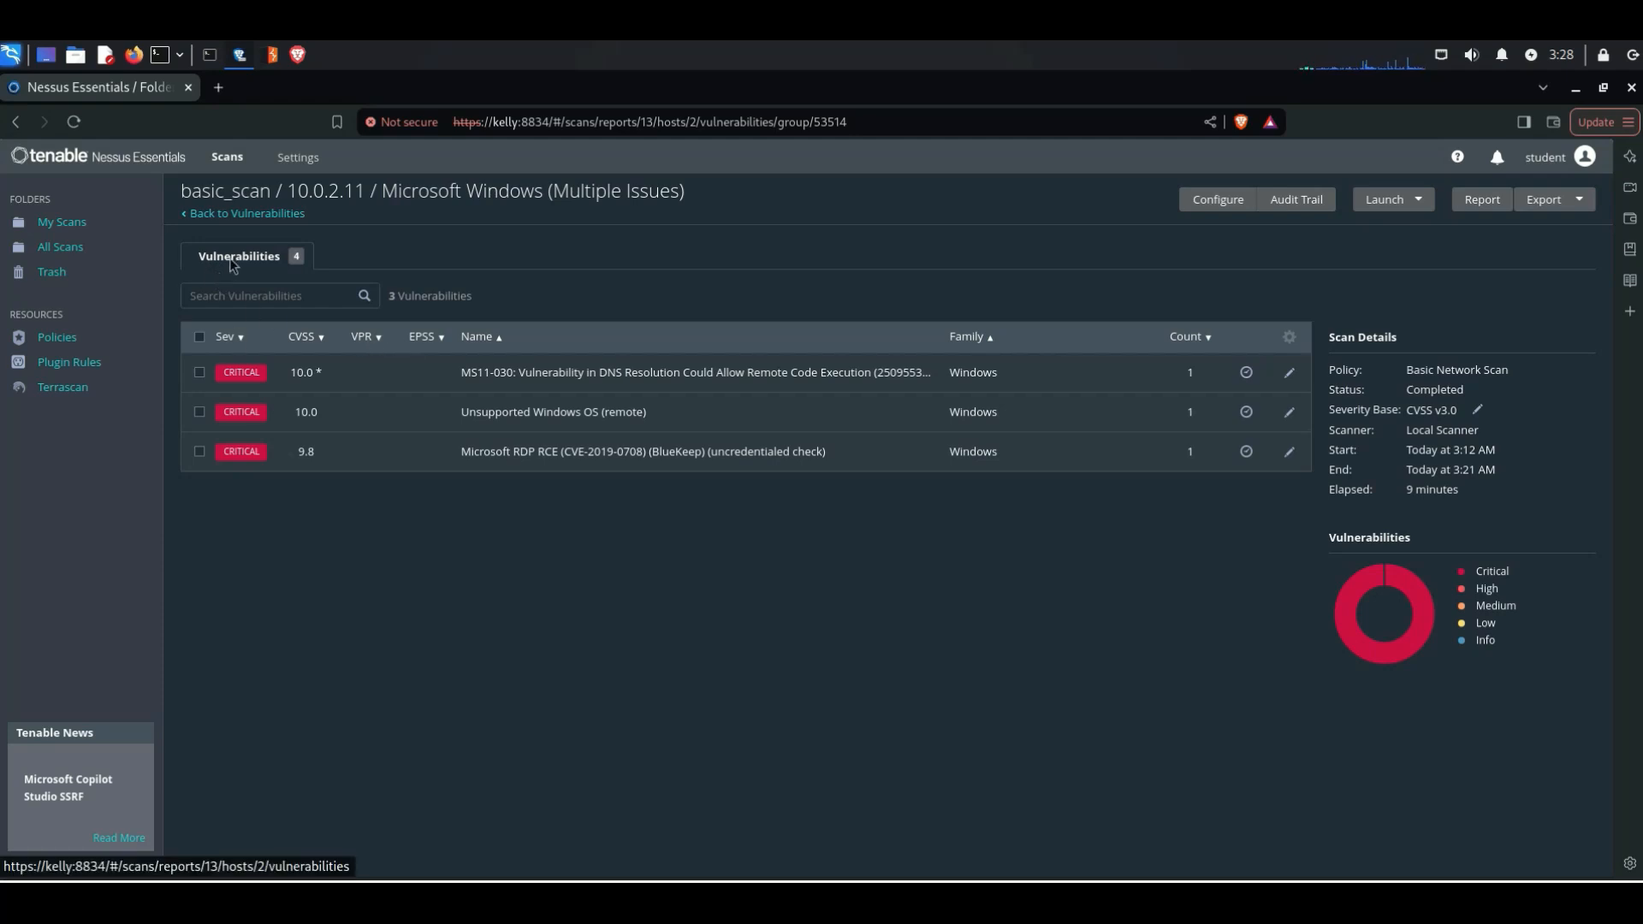
pyautogui.click(229, 259)
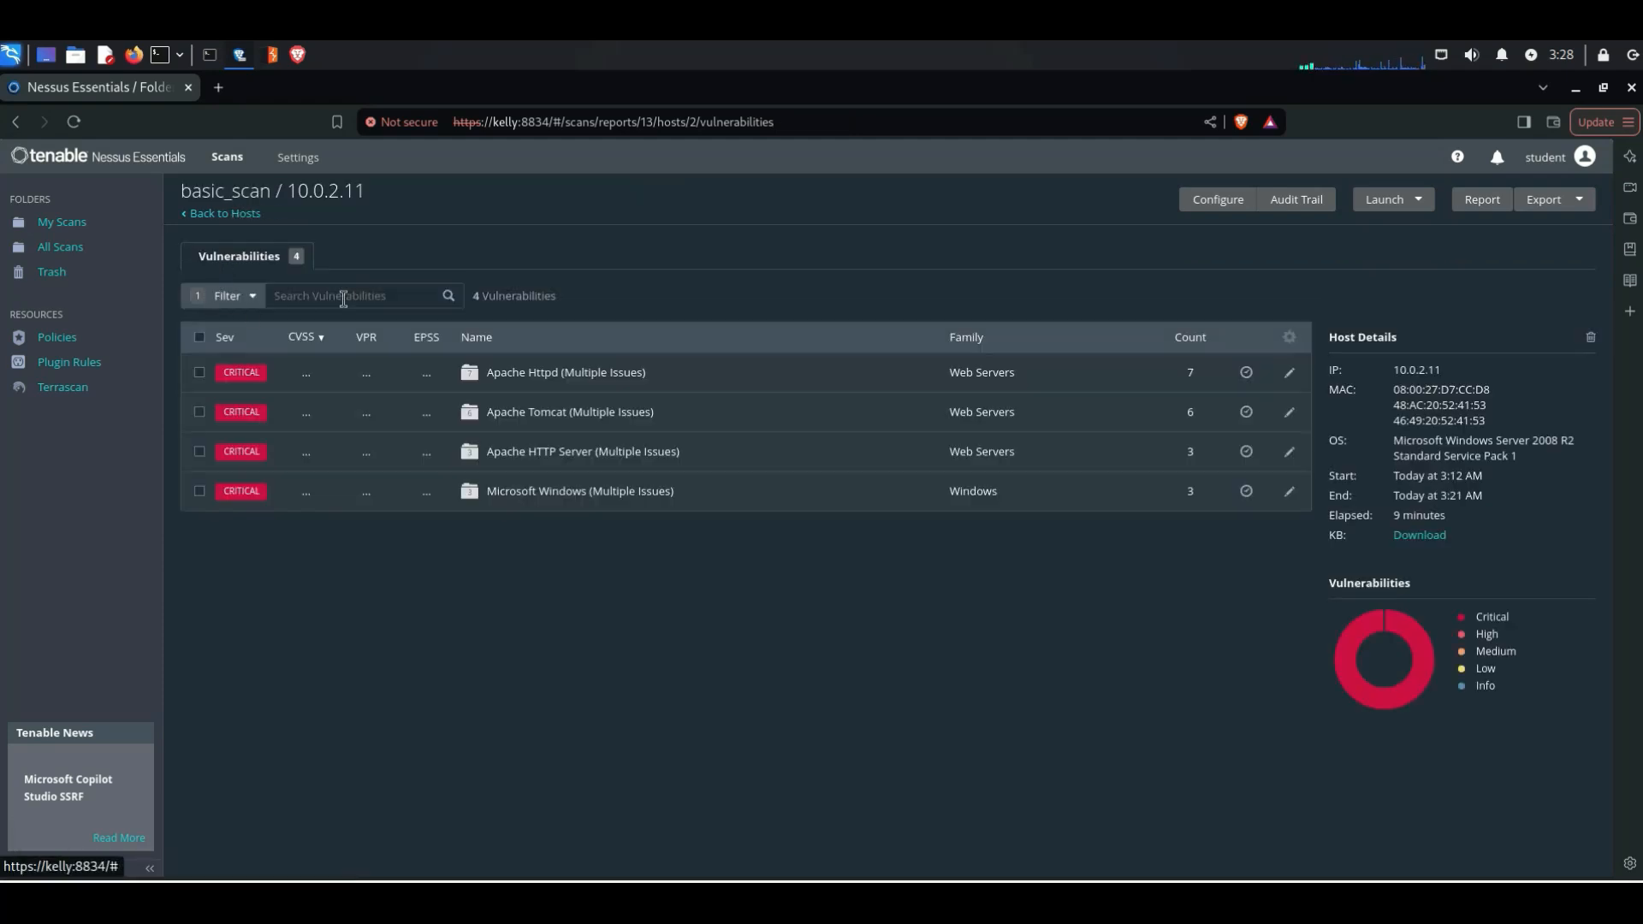
# Step: Change the host's vulnerability filter to Severity is equal to Medium and apply it
pyautogui.click(229, 300)
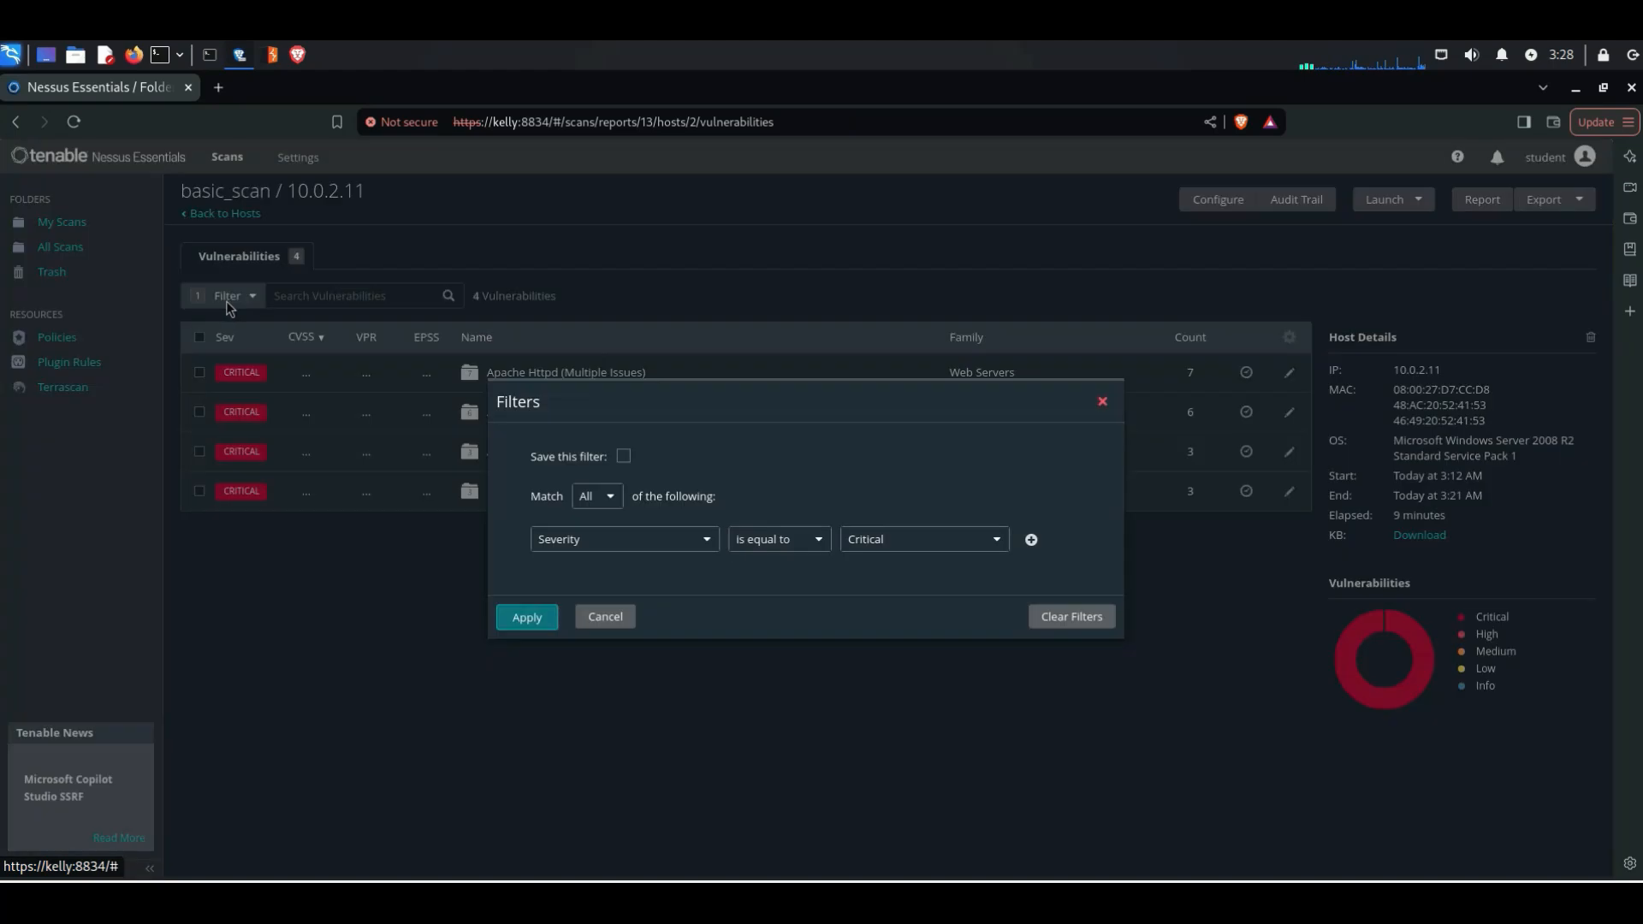
pyautogui.click(994, 550)
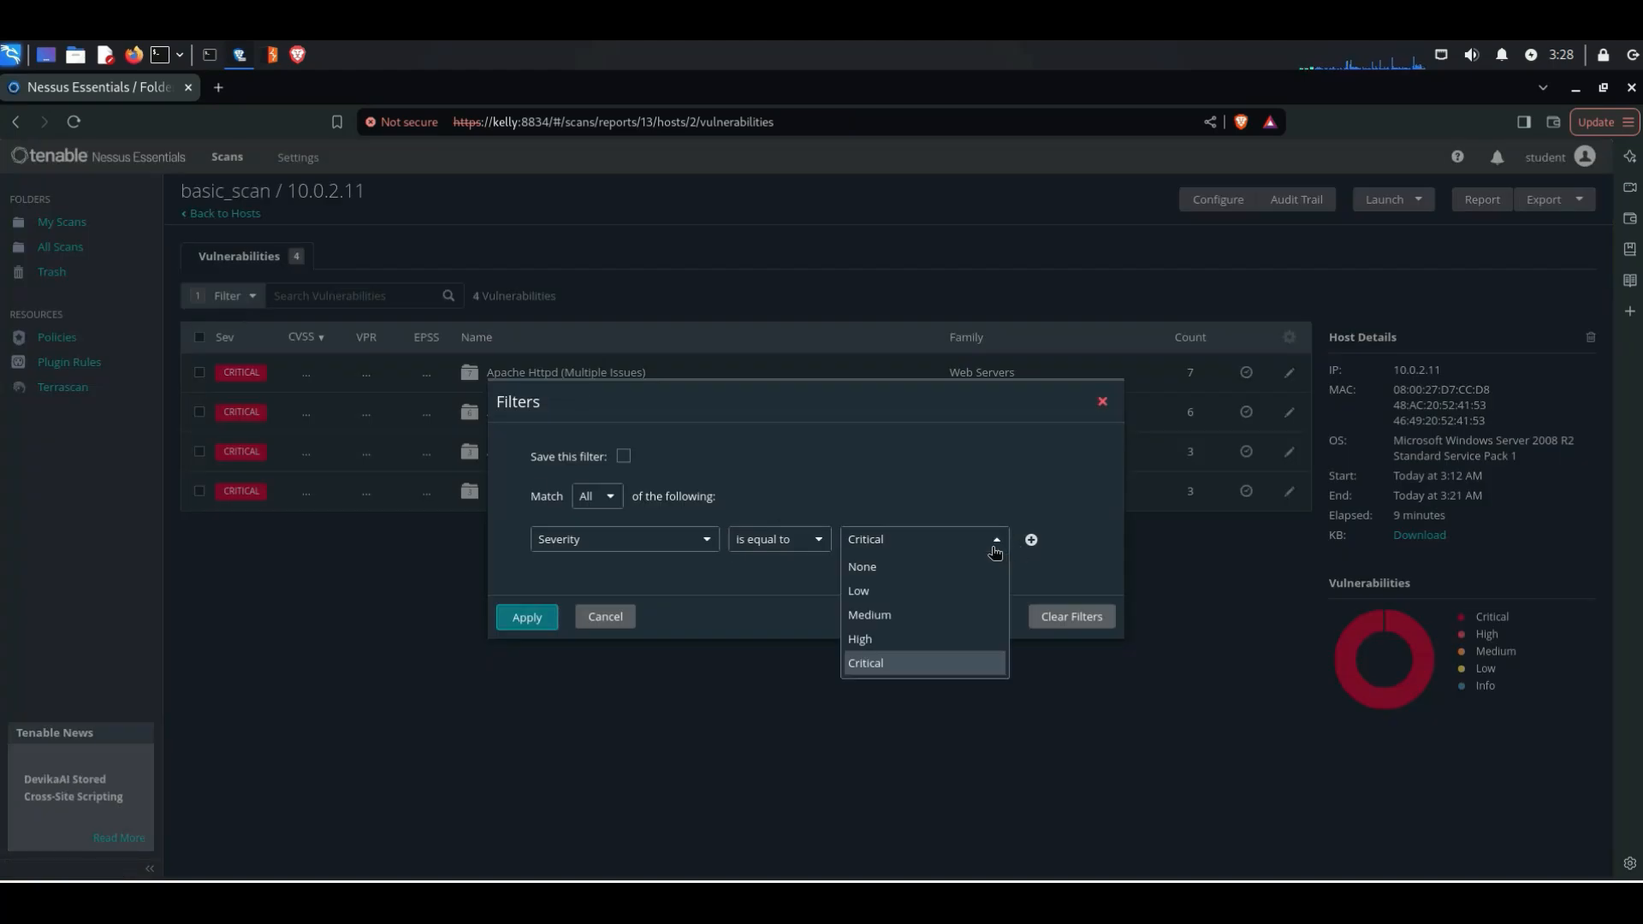
pyautogui.click(911, 625)
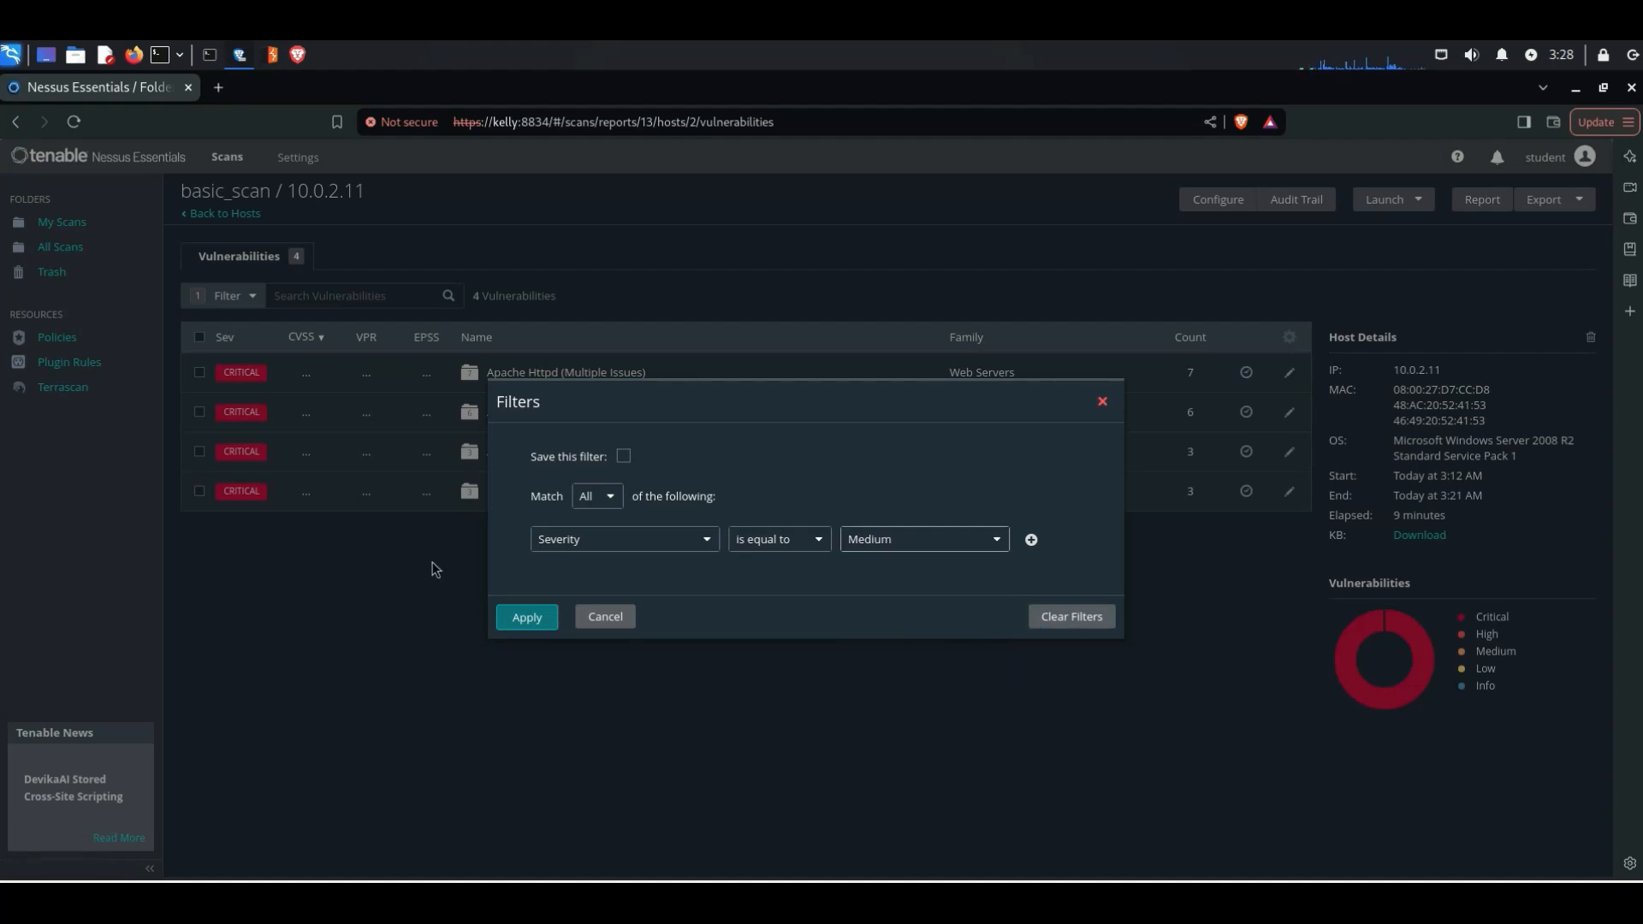
pyautogui.click(526, 618)
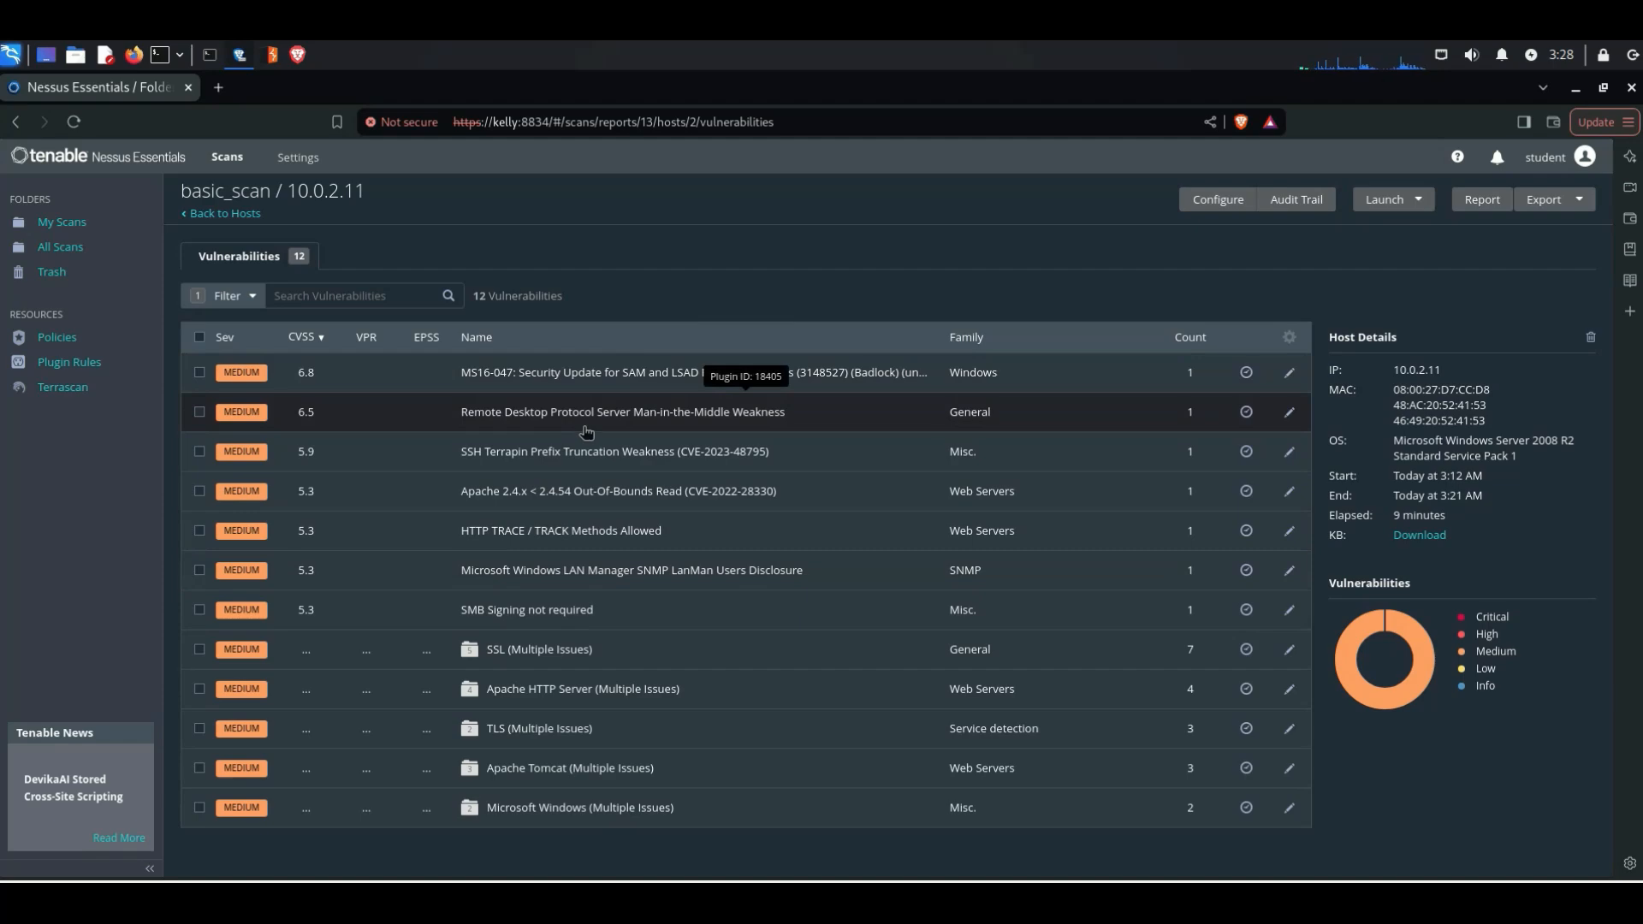
# Step: Examine the Remote Desktop Protocol Server Man-in-the-Middle Weakness details, including its solution, affected port and host, and reference information
pyautogui.click(535, 424)
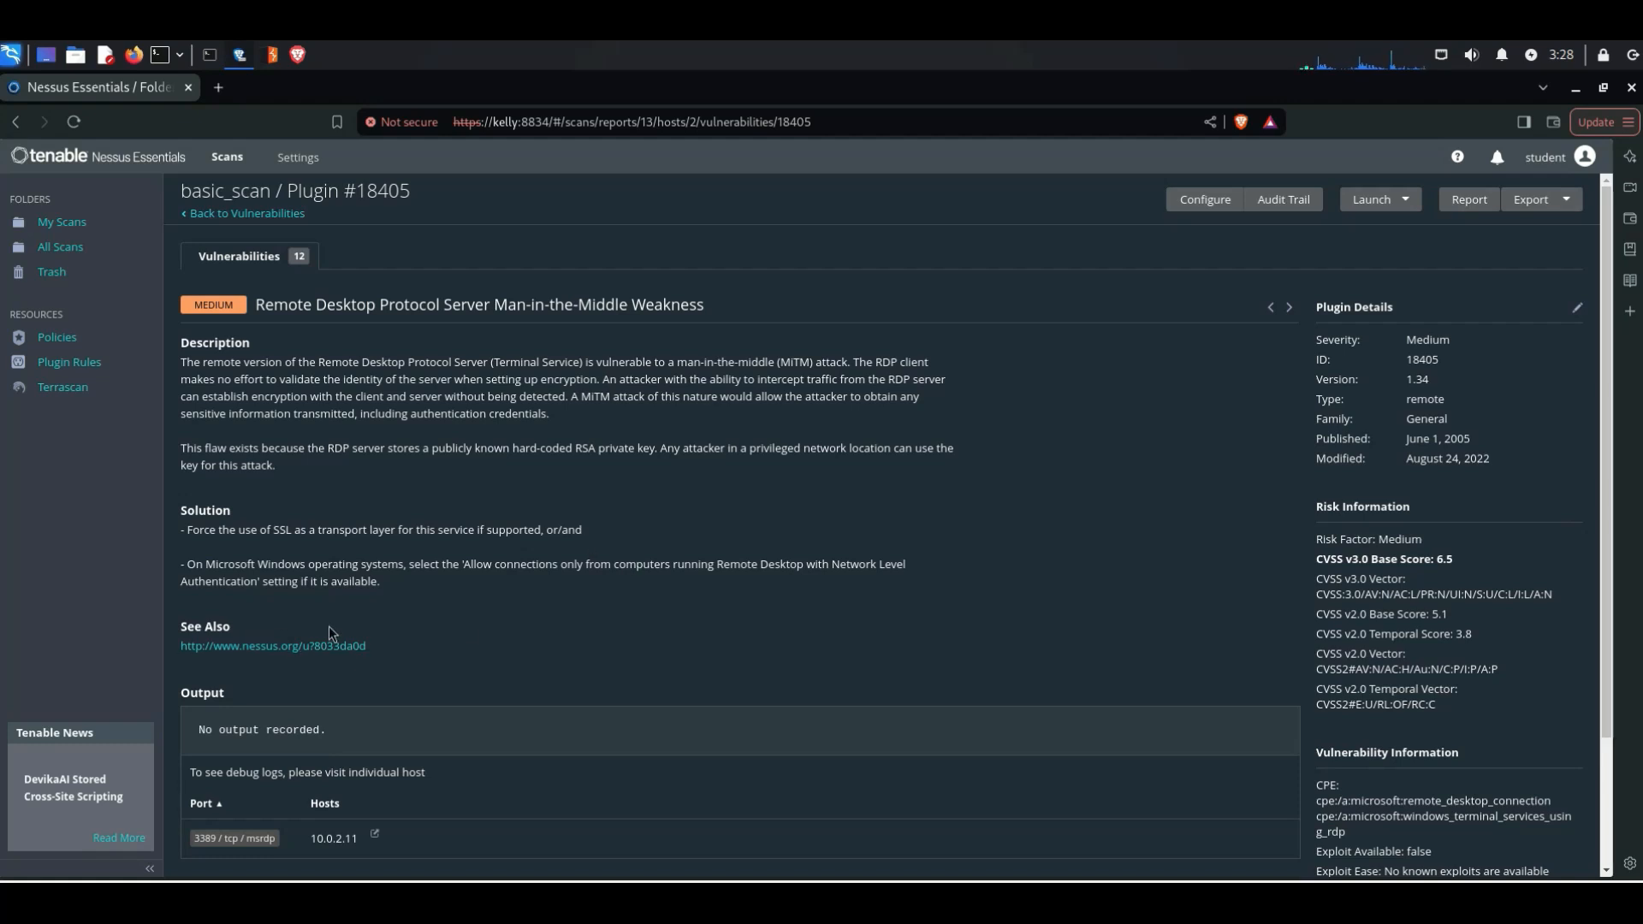
pyautogui.scroll(-2, 340, 640)
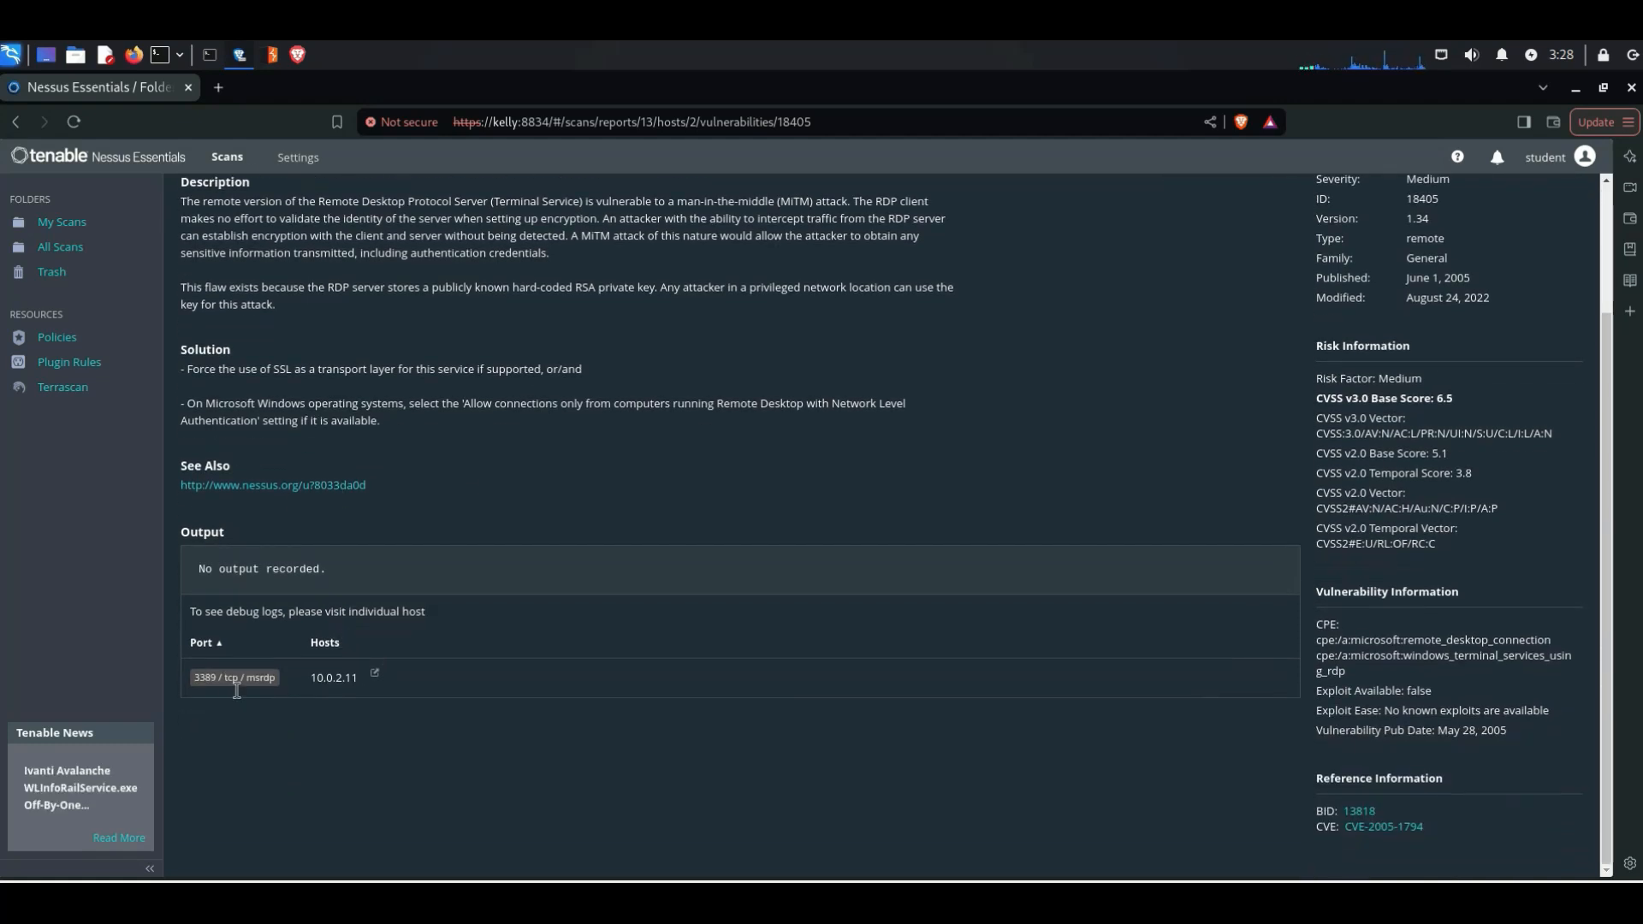
pyautogui.doubleClick(203, 681)
pyautogui.moveTo(227, 690); pyautogui.dragTo(360, 676)
pyautogui.scroll(2, 1301, 537)
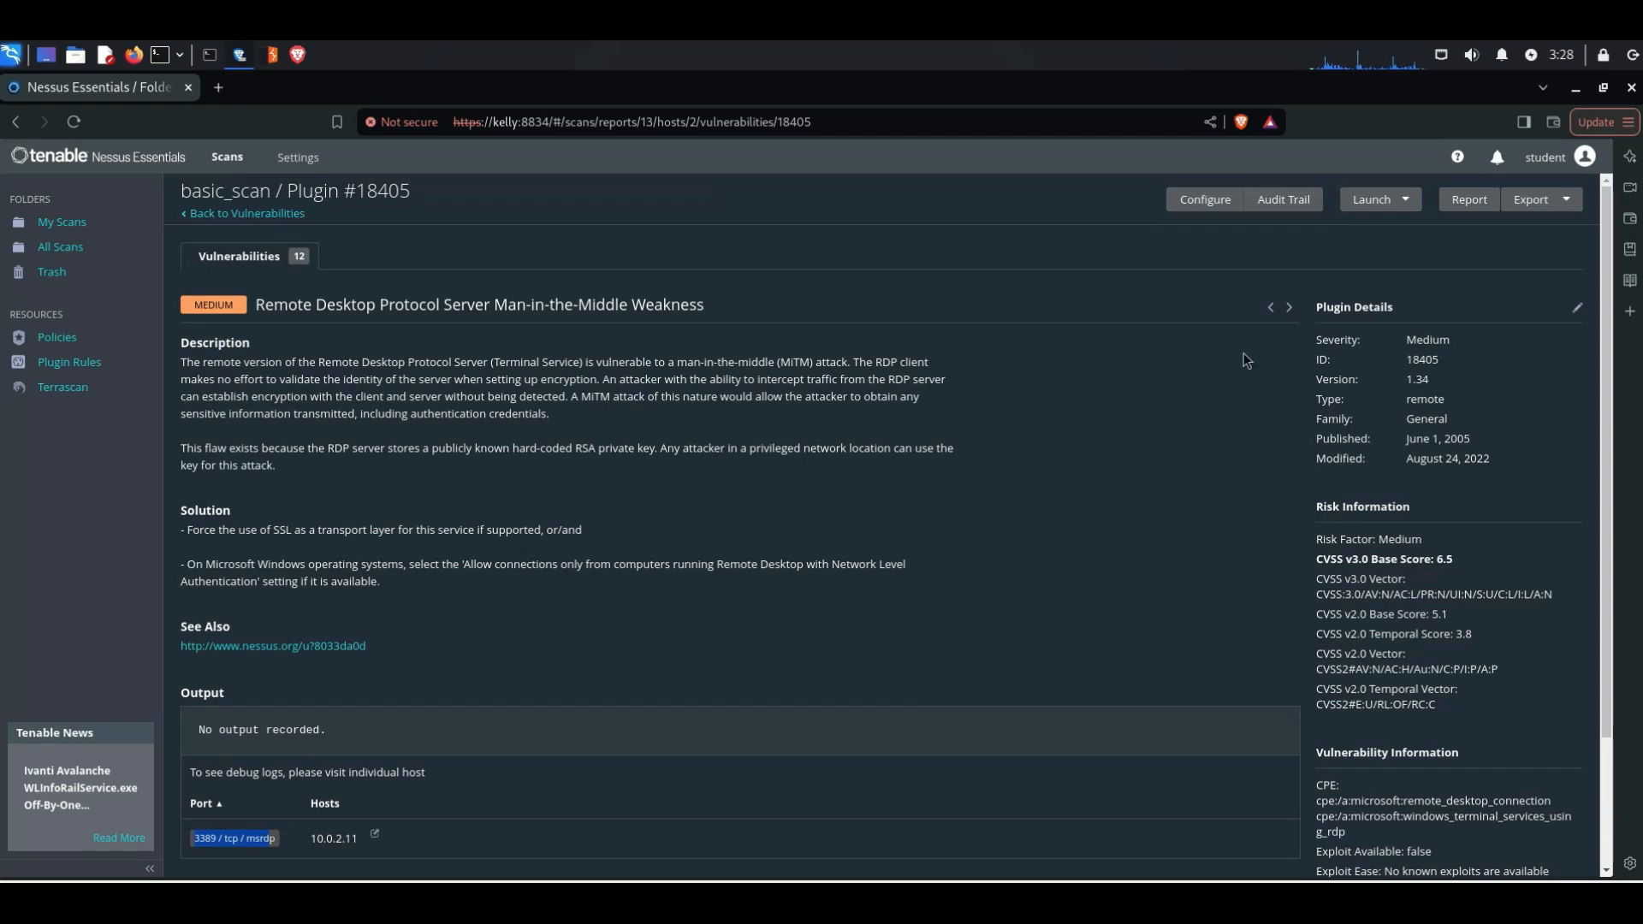
# Step: Review the report templates, including Detailed Vulnerabilities By Host, and the HTML, PDF and CSV formats, then close the report options without generating anything
pyautogui.click(1488, 206)
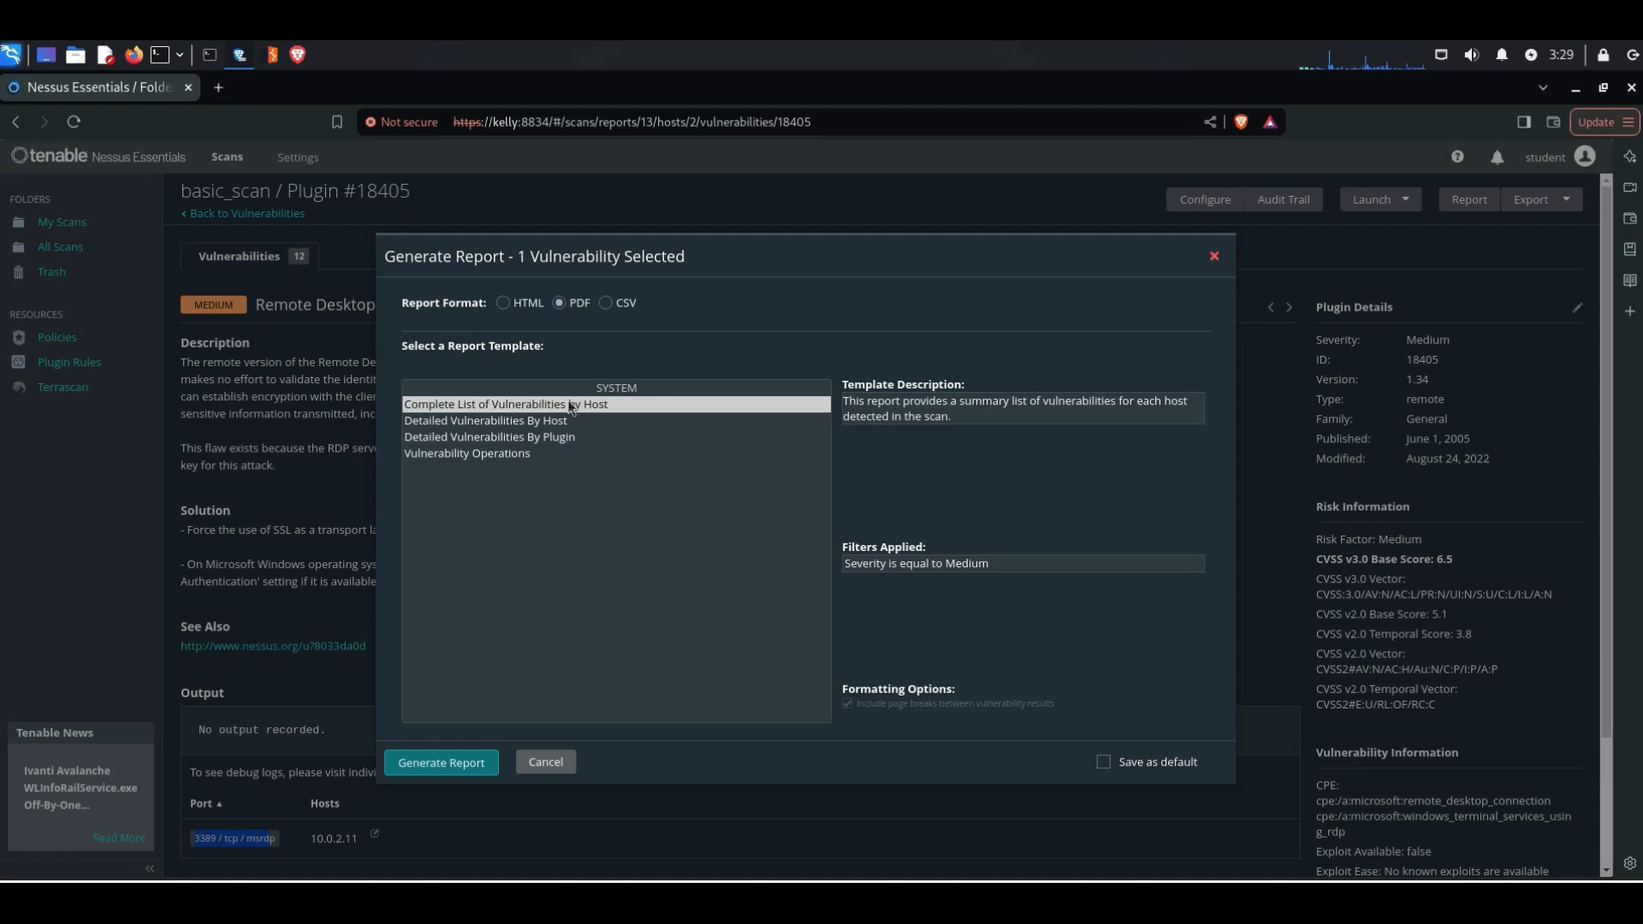
pyautogui.click(511, 423)
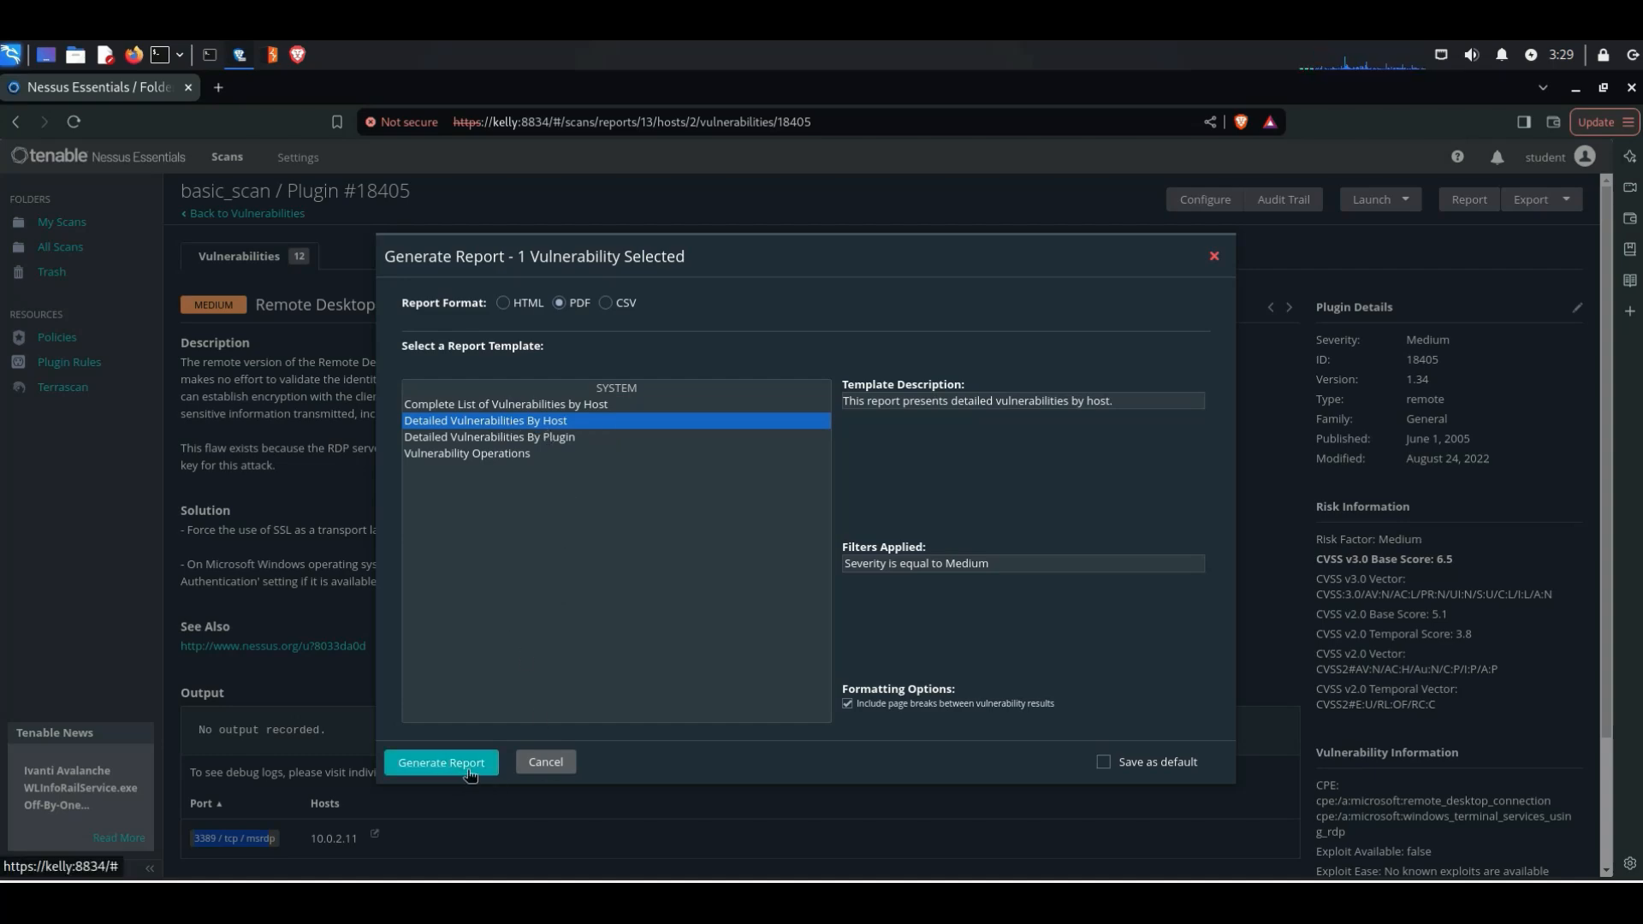
pyautogui.click(513, 310)
pyautogui.click(569, 308)
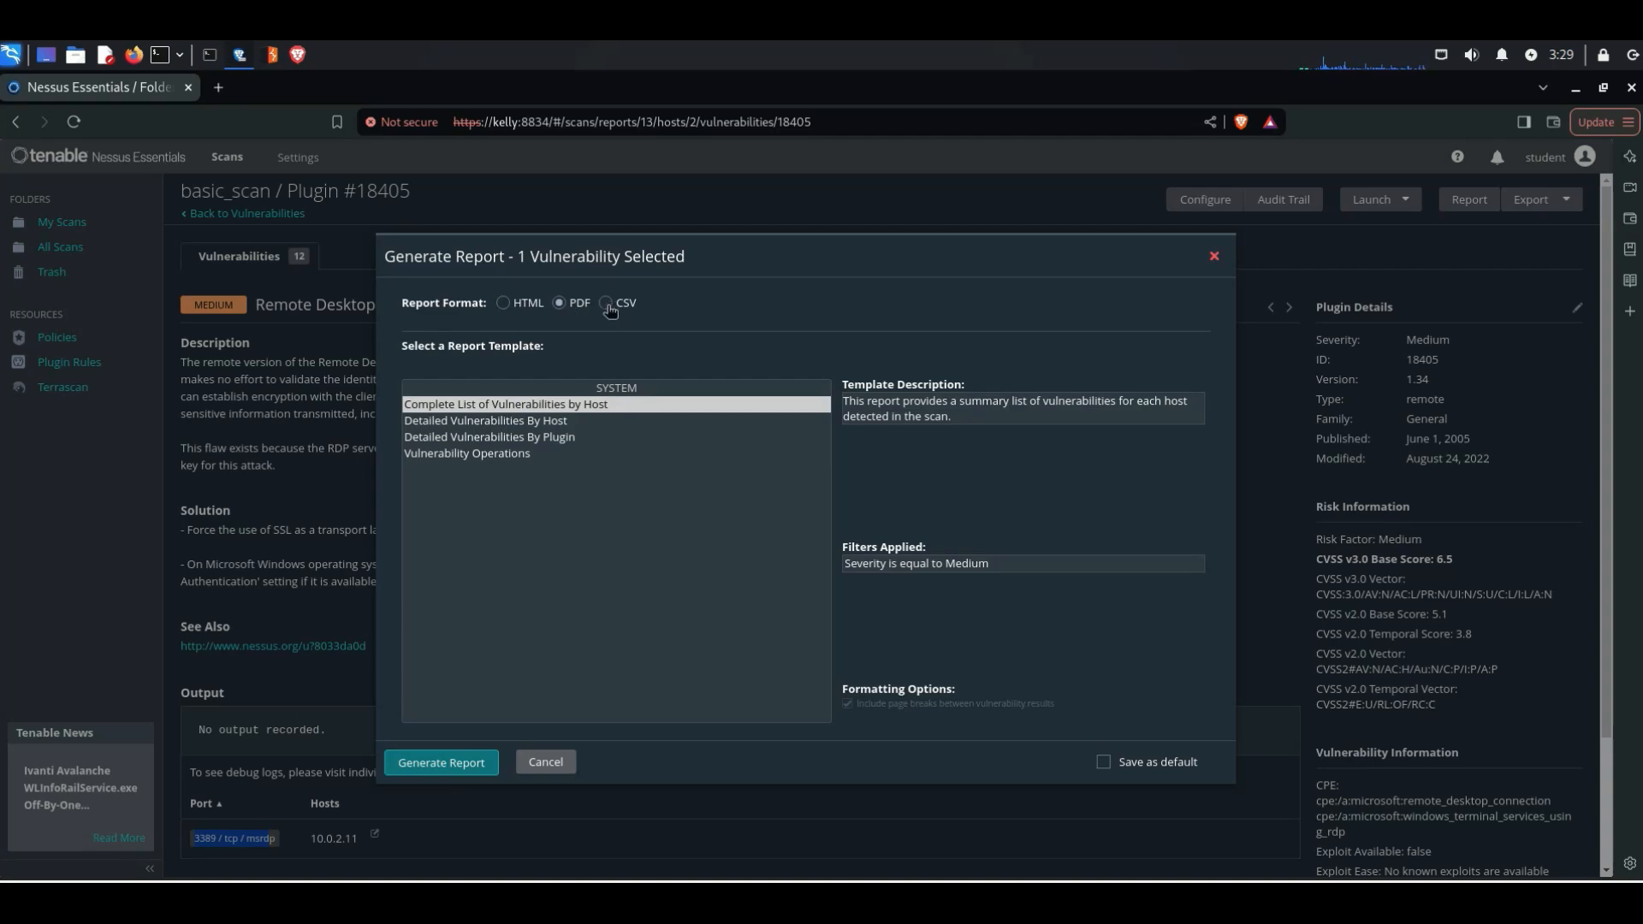
pyautogui.click(607, 304)
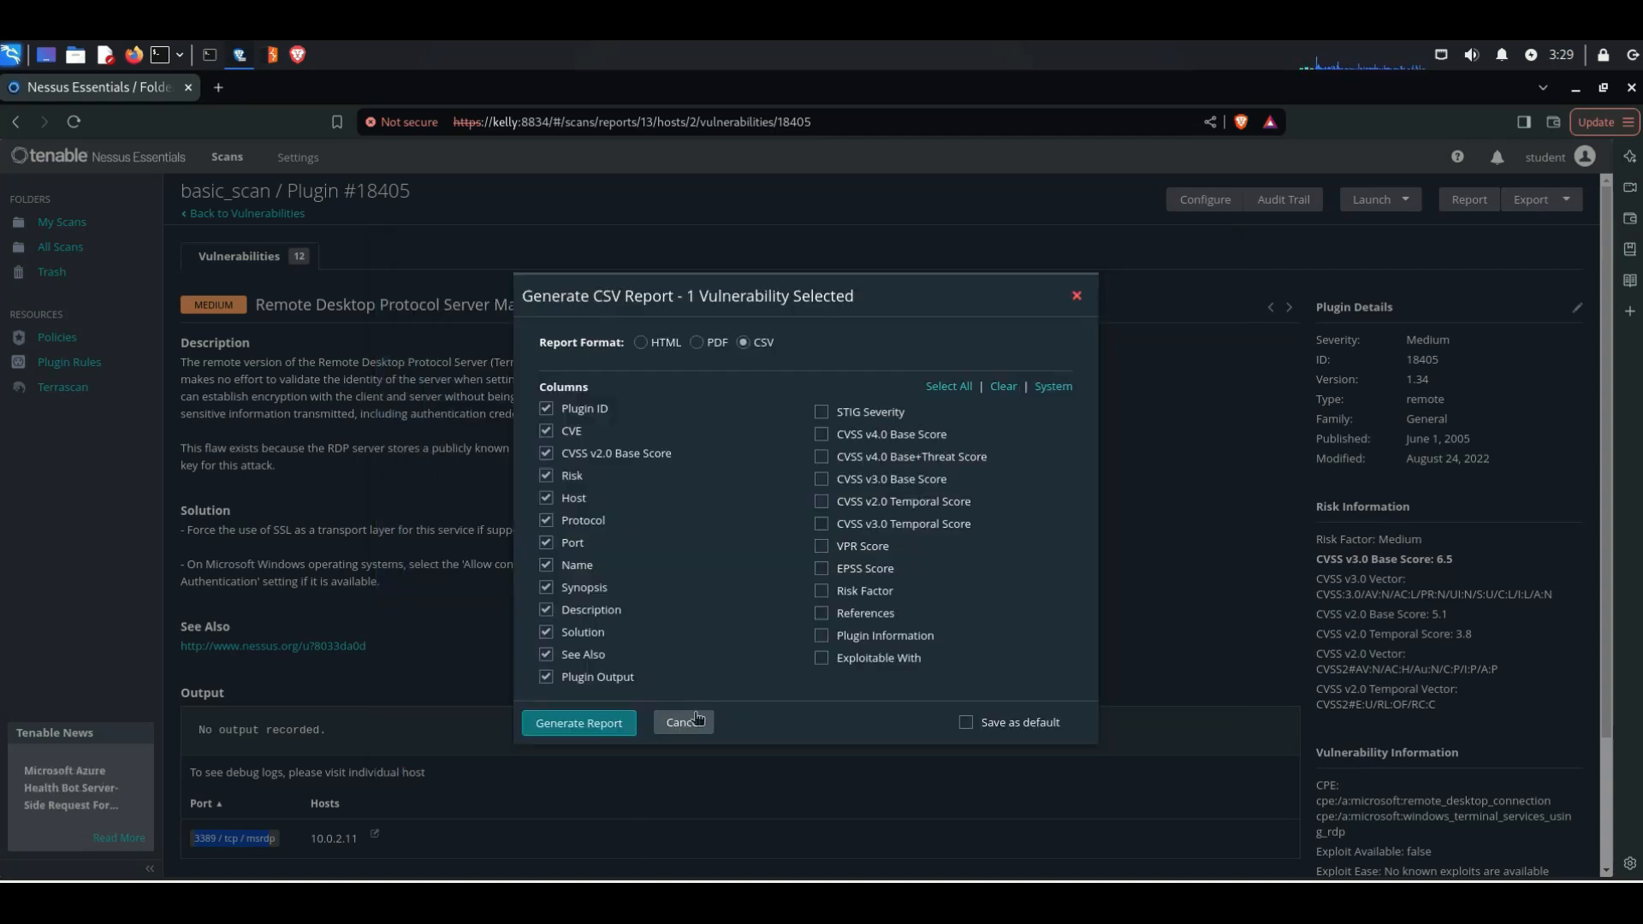
pyautogui.click(1077, 295)
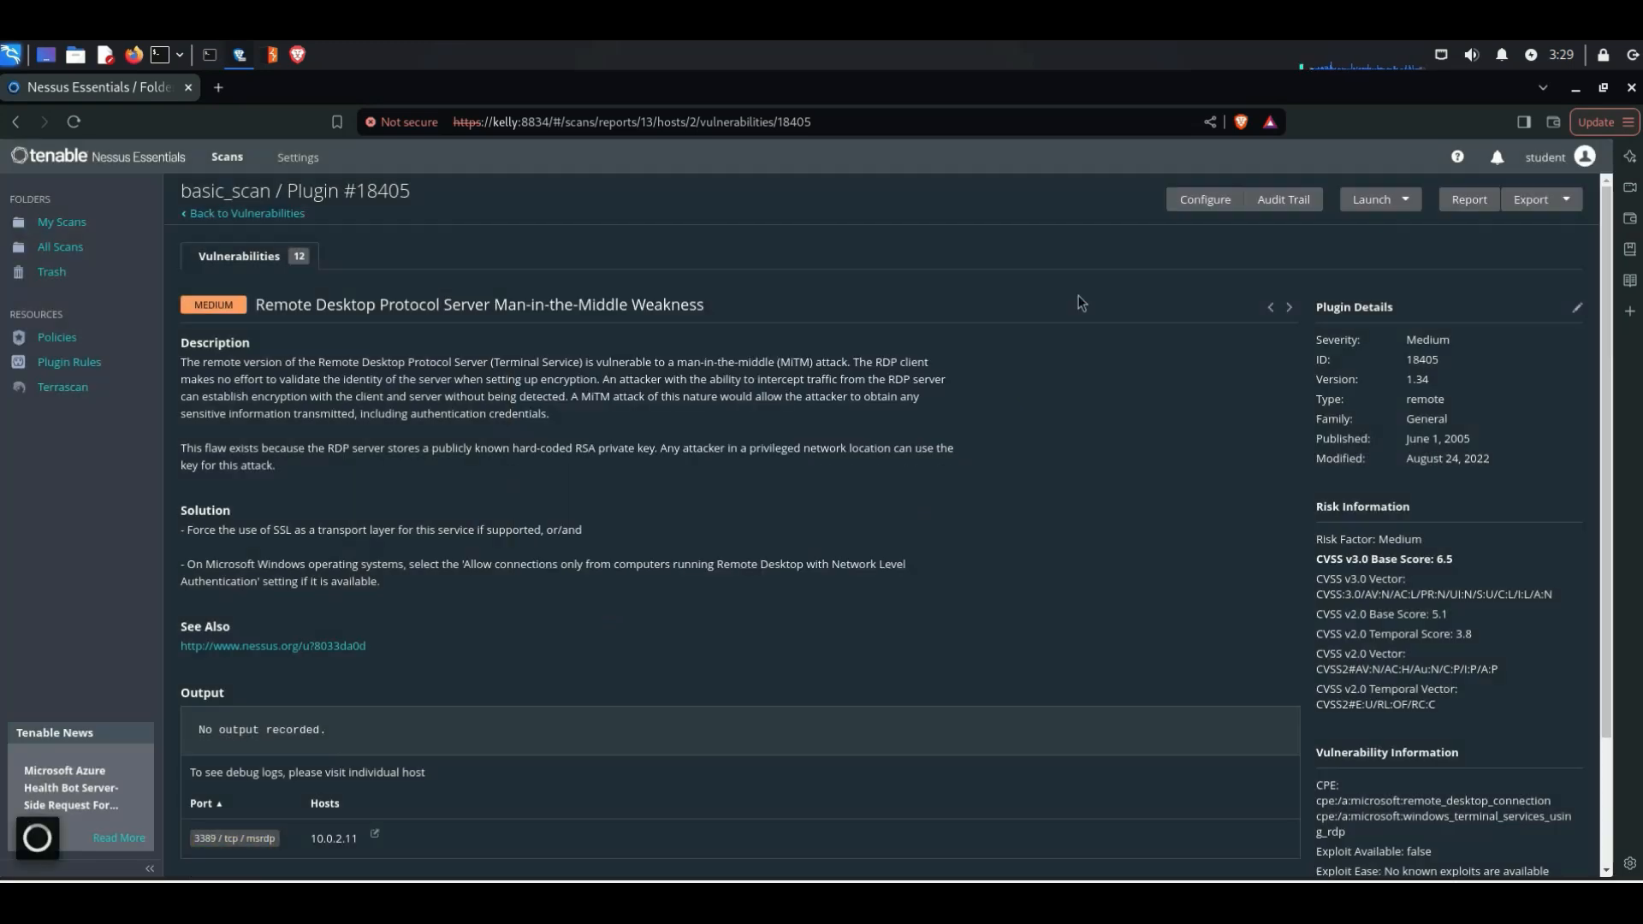
# Step: Try exporting the scan in Nessus format, then cancel saving the exported file
pyautogui.click(1552, 207)
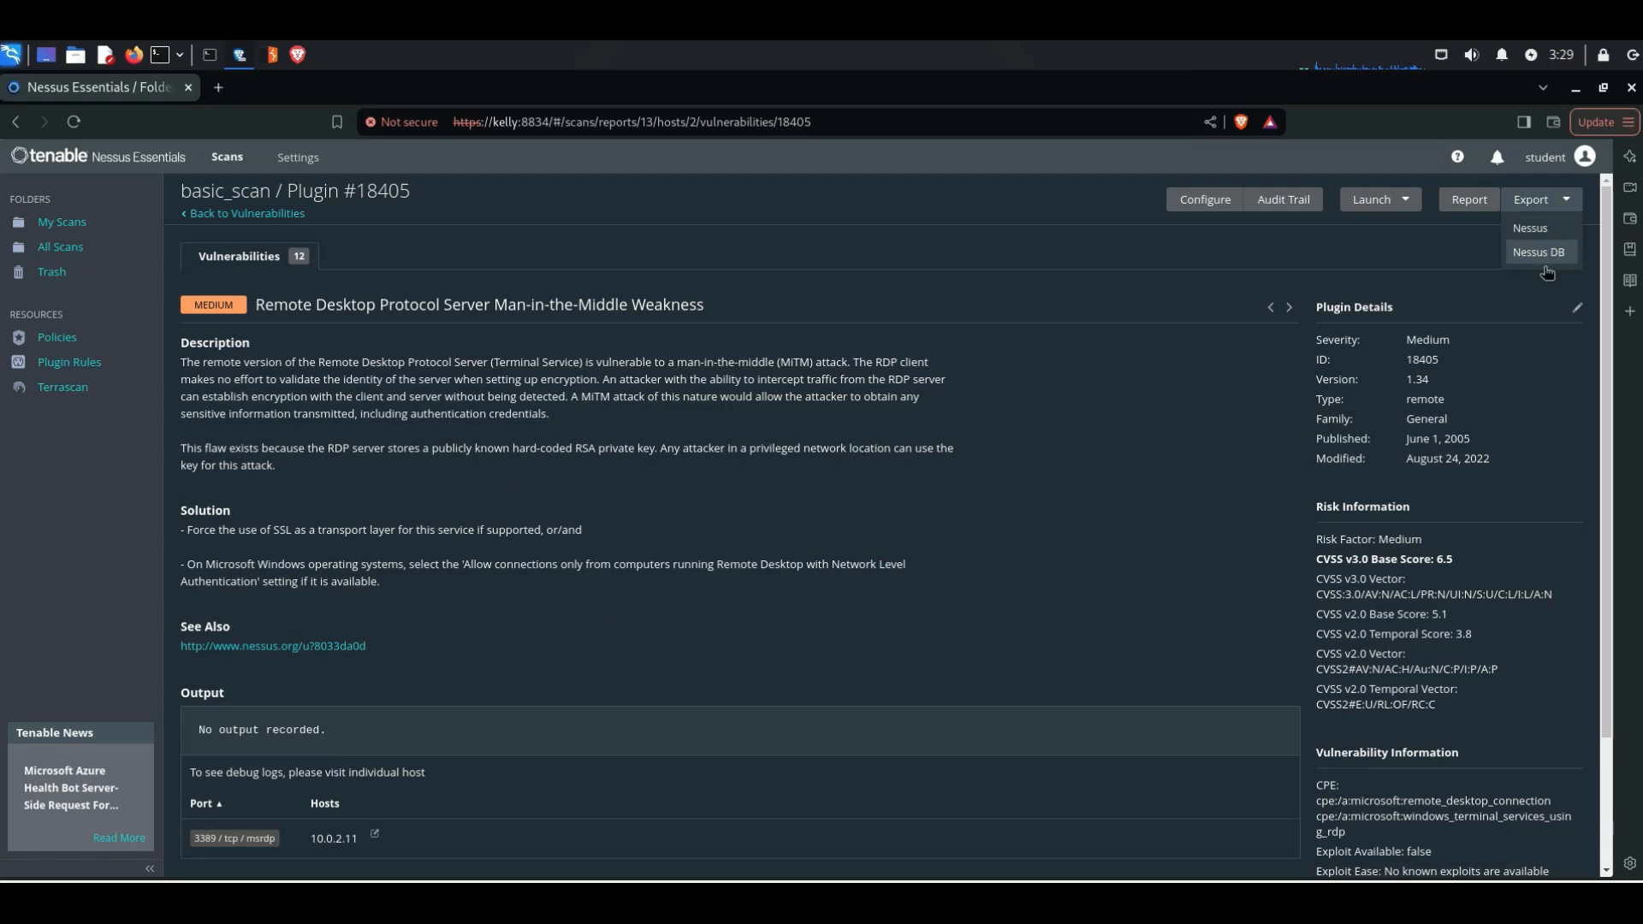
pyautogui.click(1545, 233)
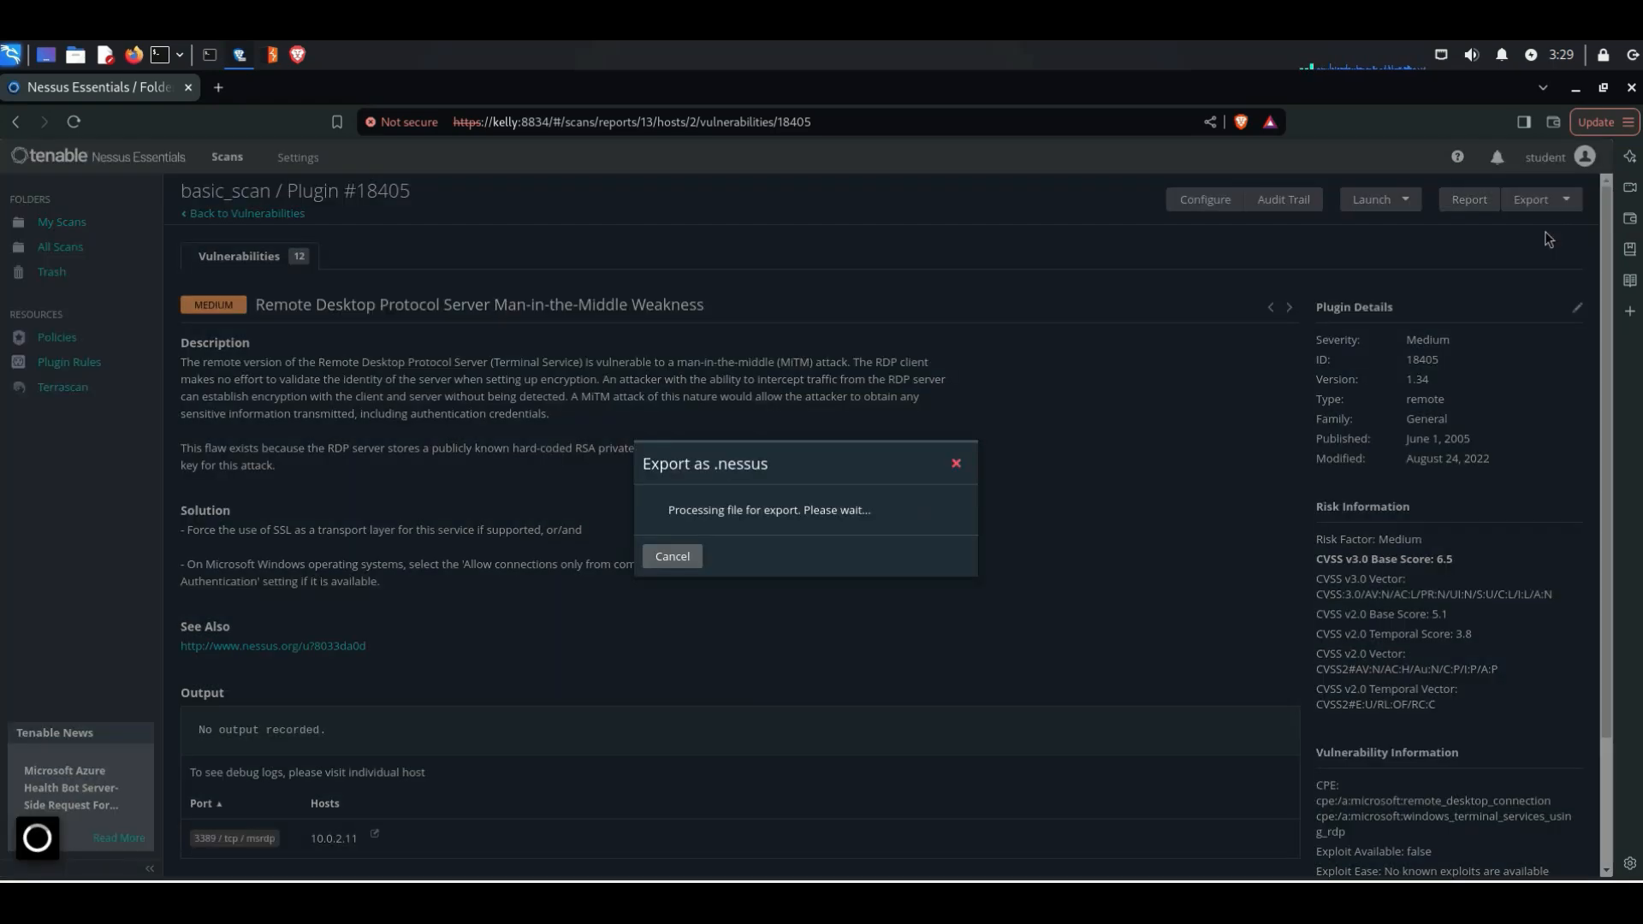
pyautogui.click(667, 558)
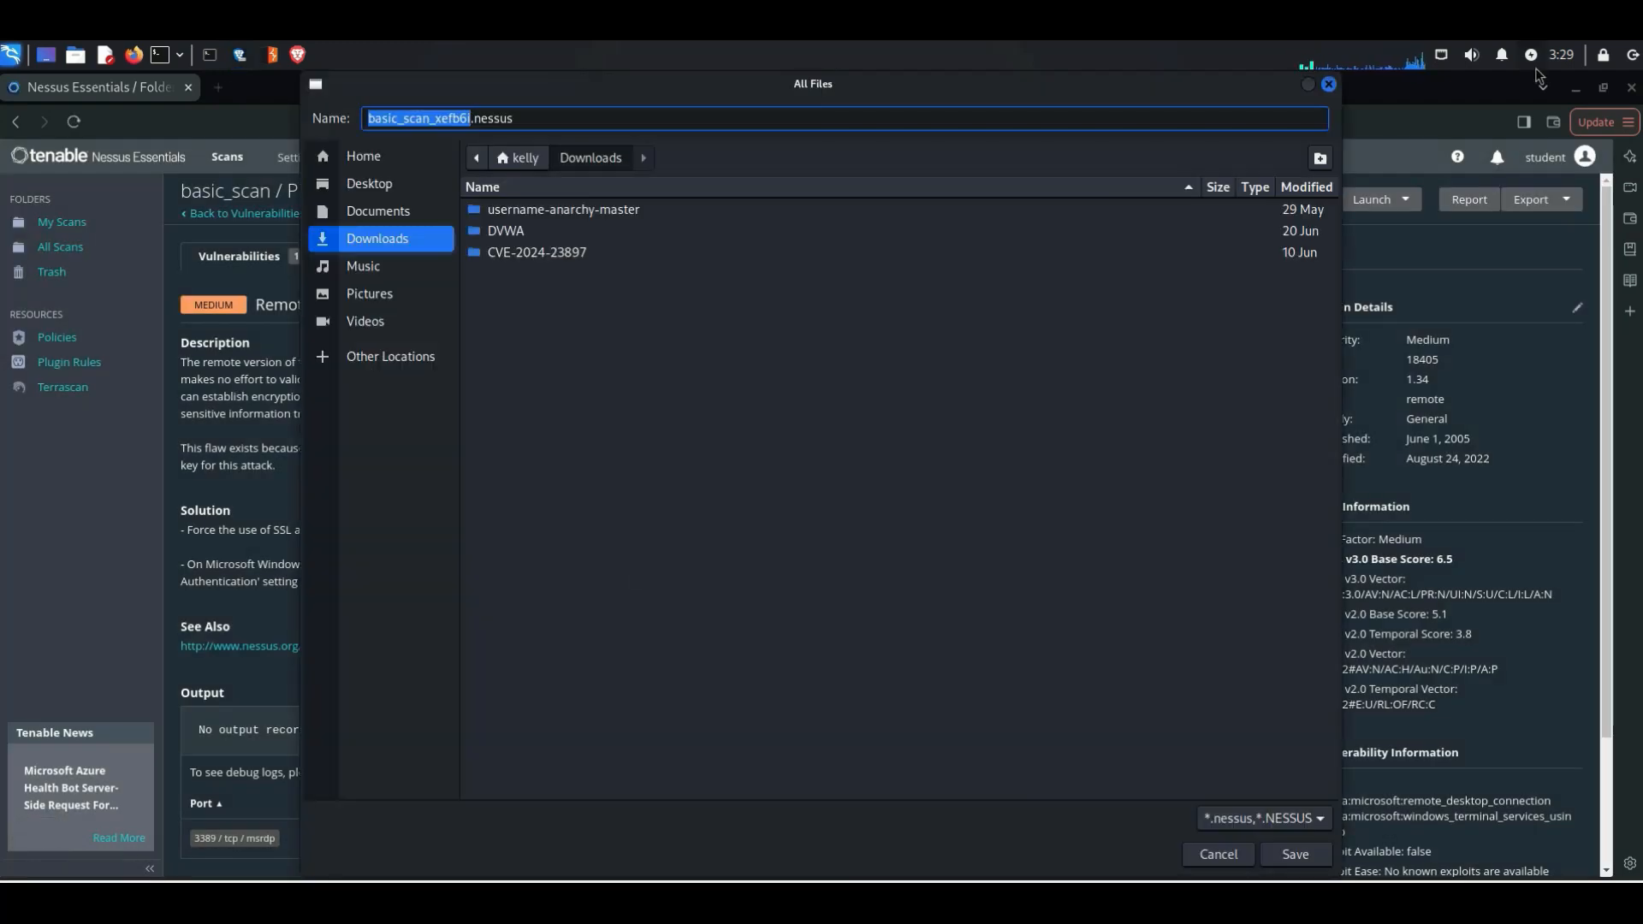
pyautogui.click(1329, 85)
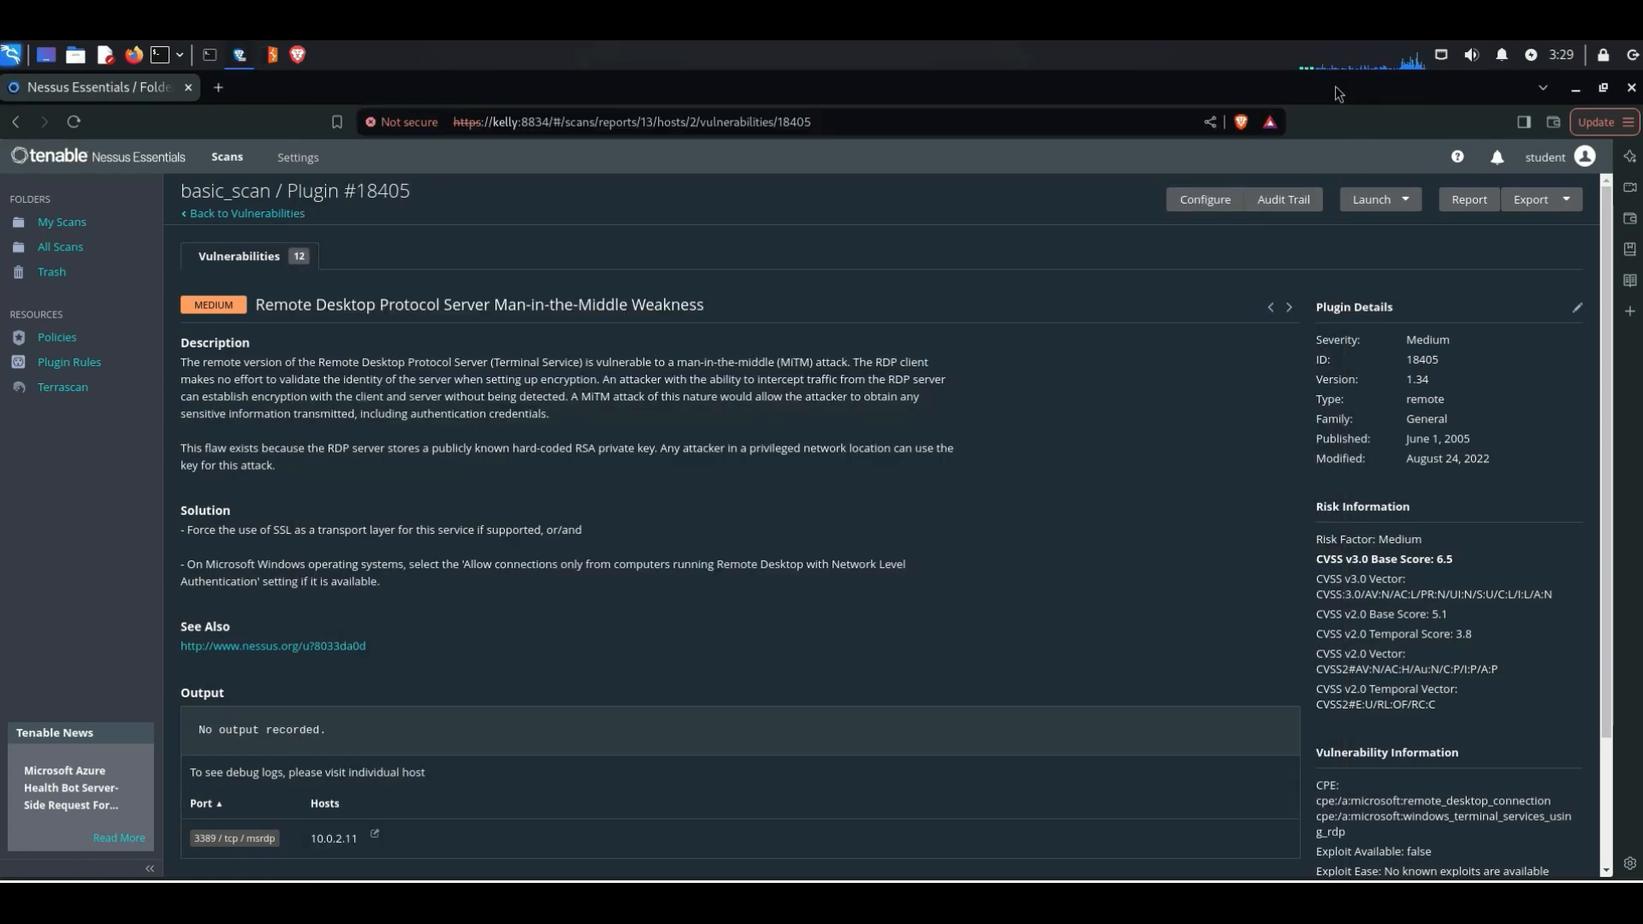
# Step: Return to My Scans and move basic_scan to the trash
pyautogui.click(58, 229)
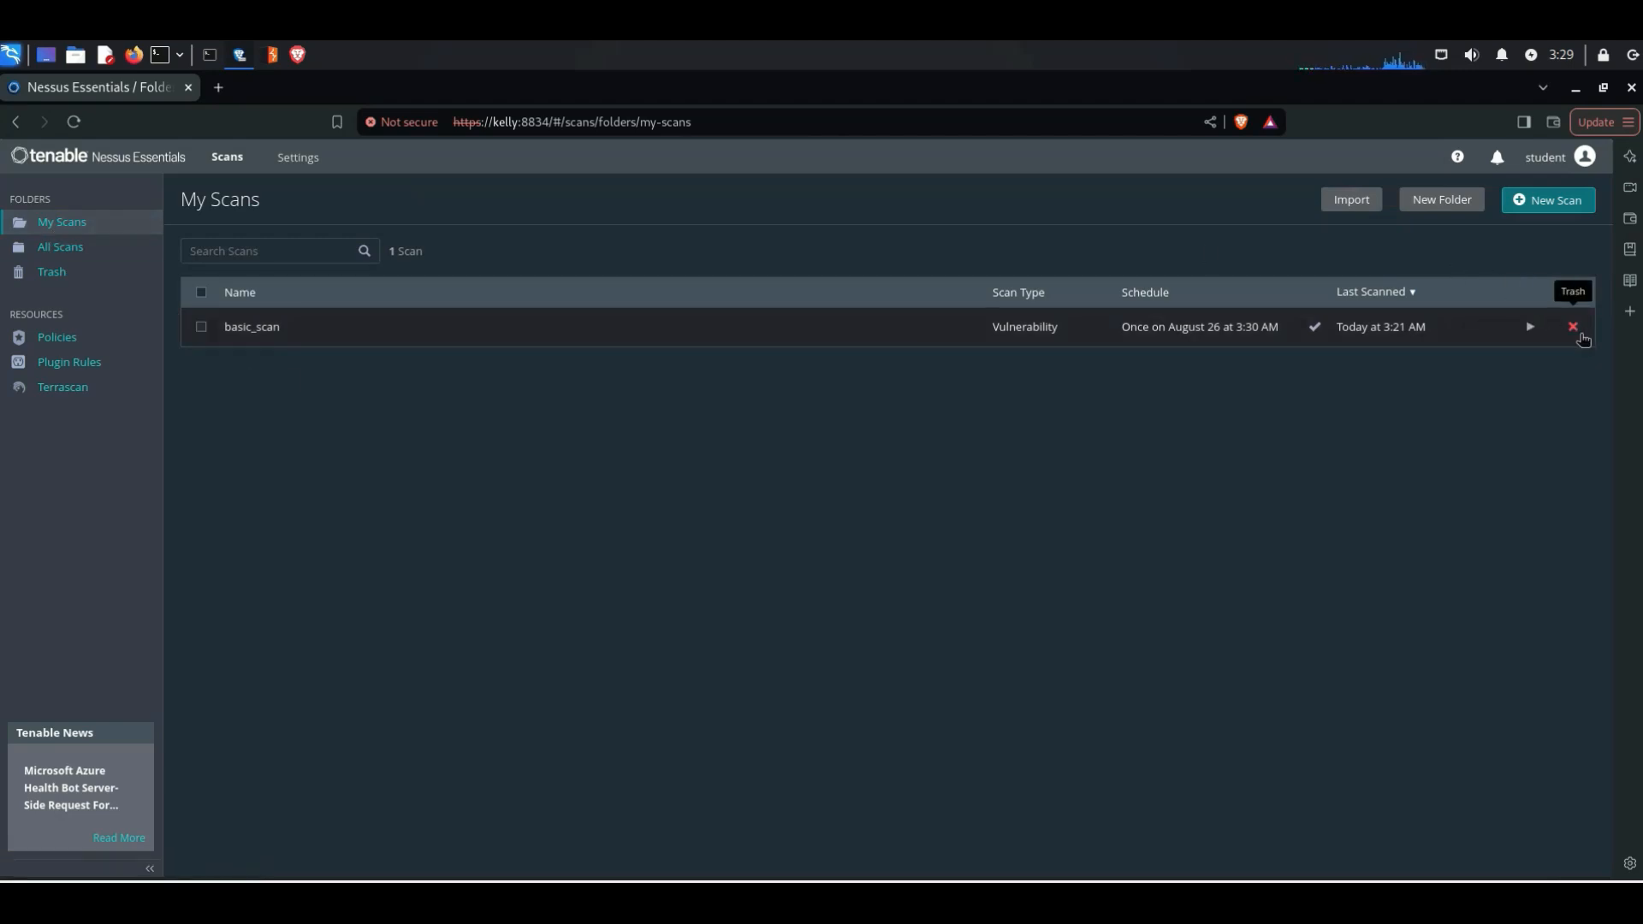
pyautogui.click(1573, 329)
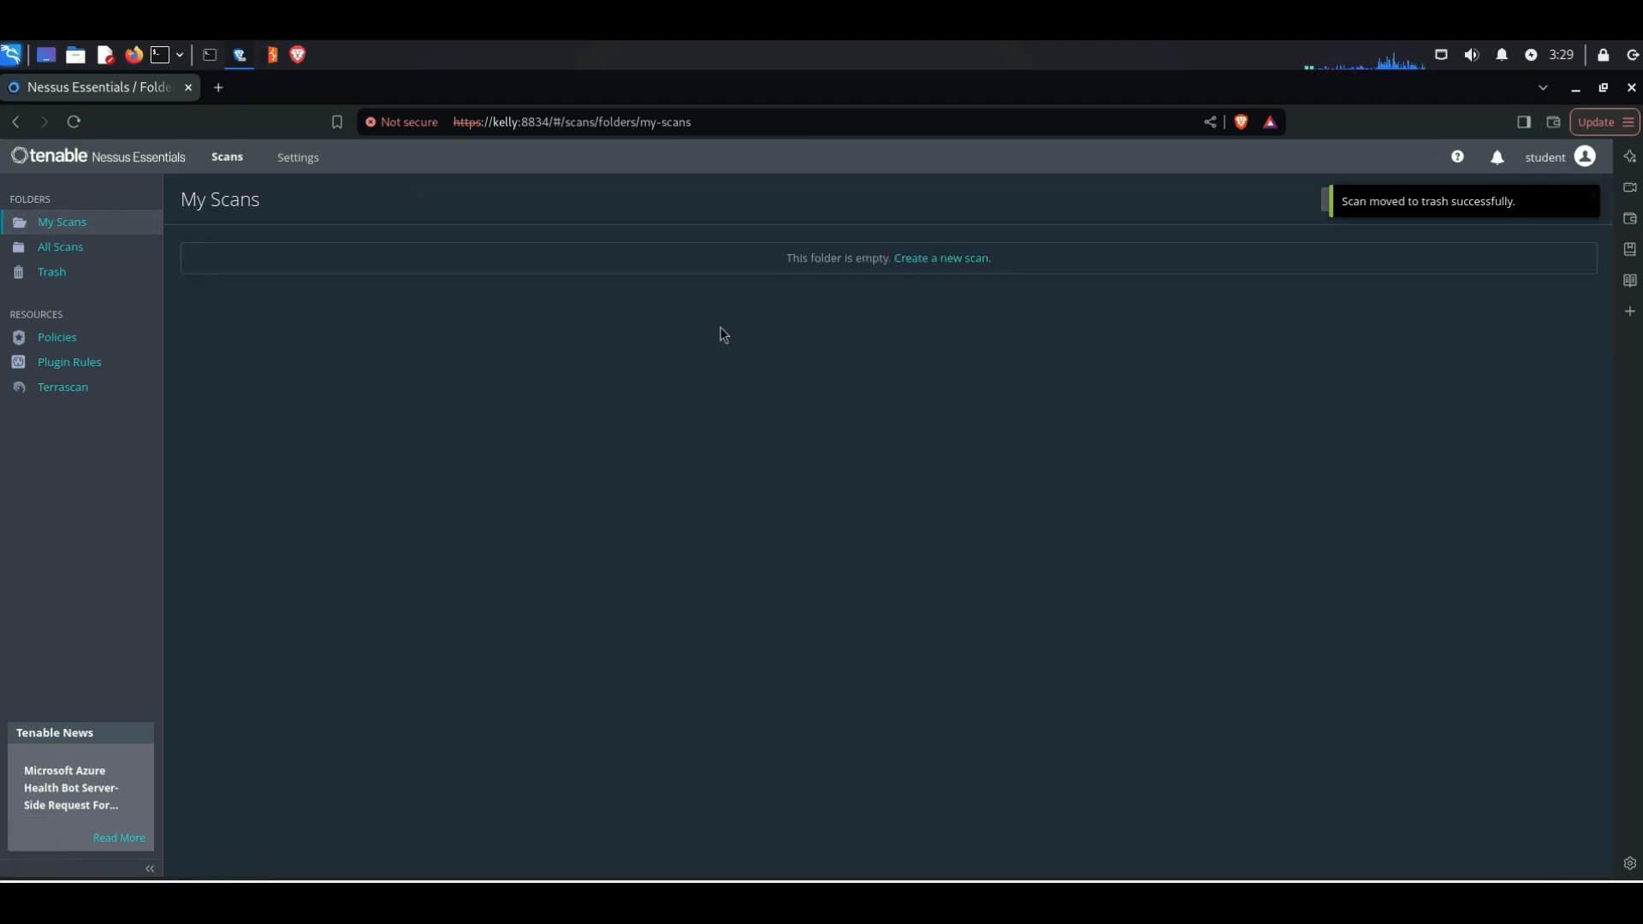
# Step: Start creating a new scan, look at the Advanced Scan template's general settings, and return to the scan templates
pyautogui.click(961, 265)
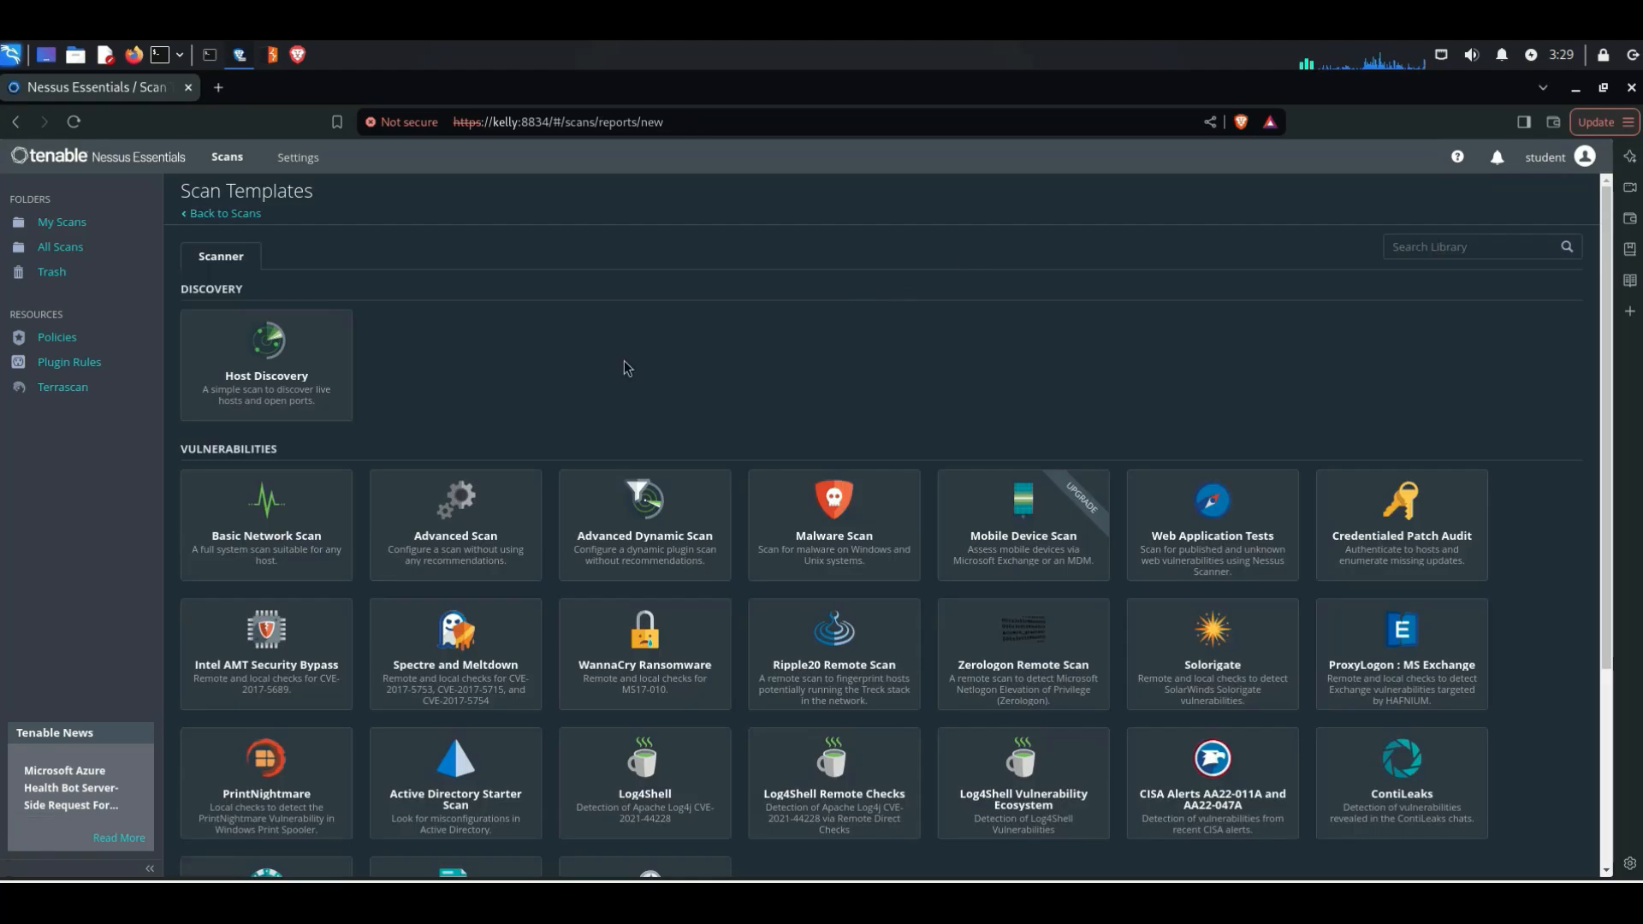
pyautogui.click(492, 554)
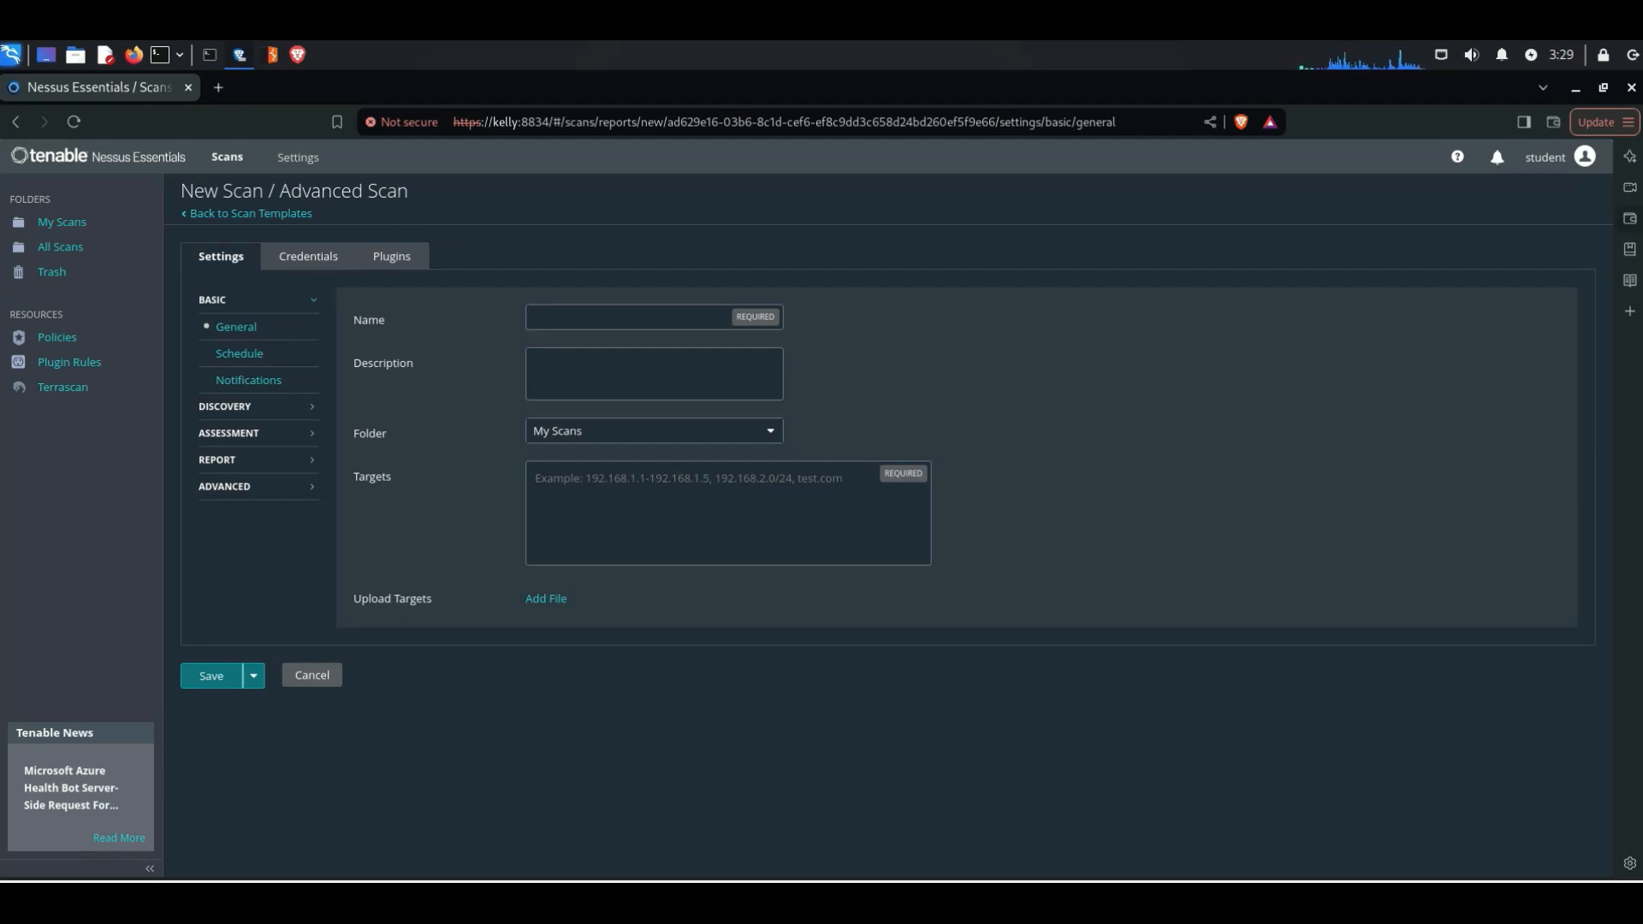
pyautogui.click(190, 216)
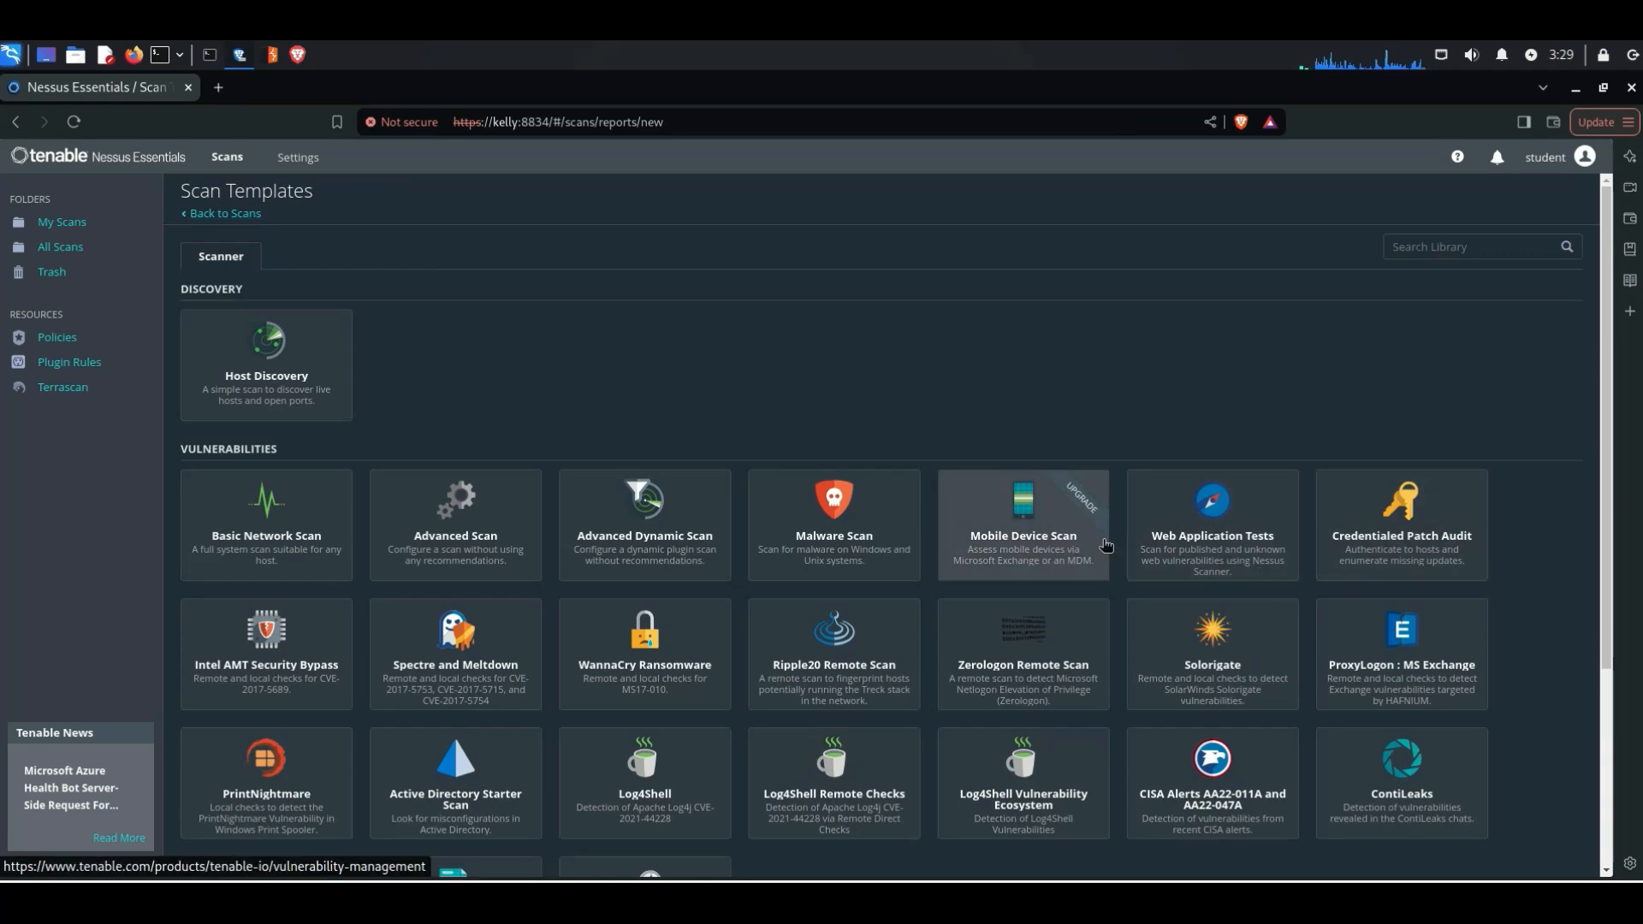